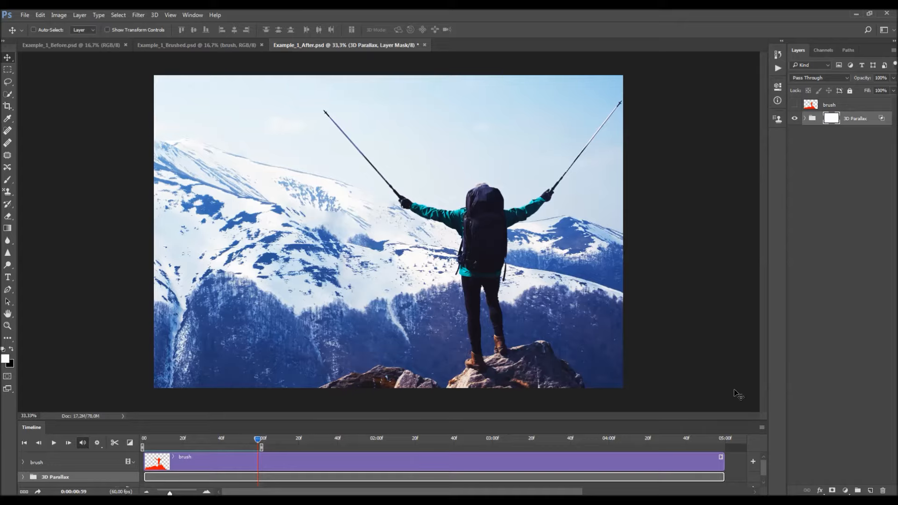
Enable Loop Playback for the timeline, preview the looping 3D Parallax animation, and stop it
click(762, 427)
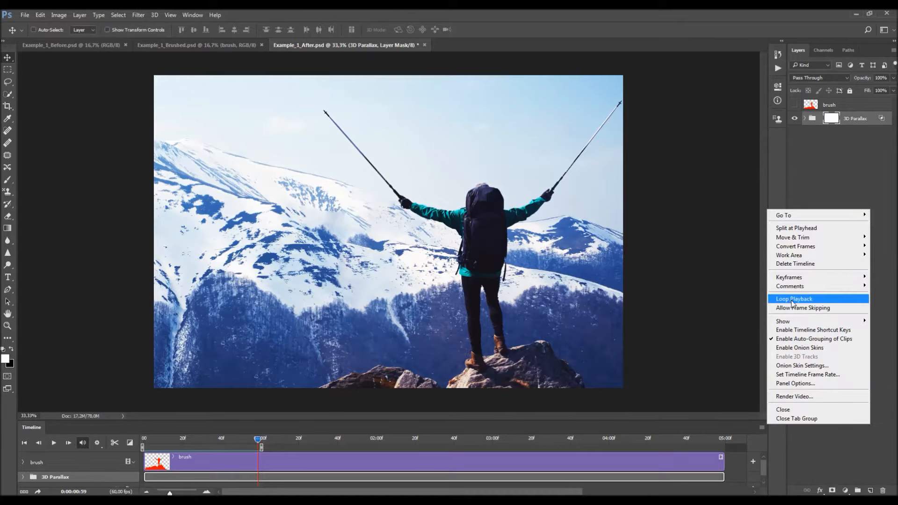
click(790, 299)
click(54, 442)
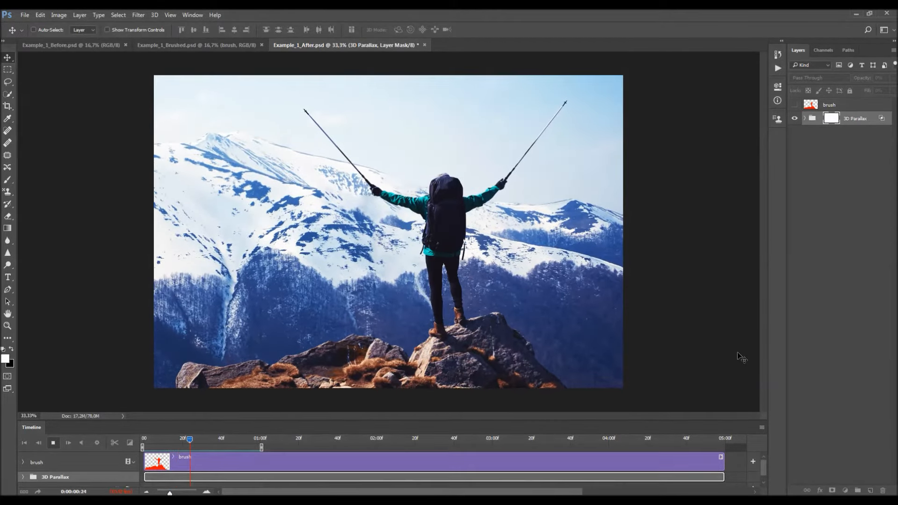
click(54, 444)
Close Example_1_After.psd without saving, close Example_1_Brushed.psd, and hide the Timeline
click(424, 45)
key(n)
click(261, 45)
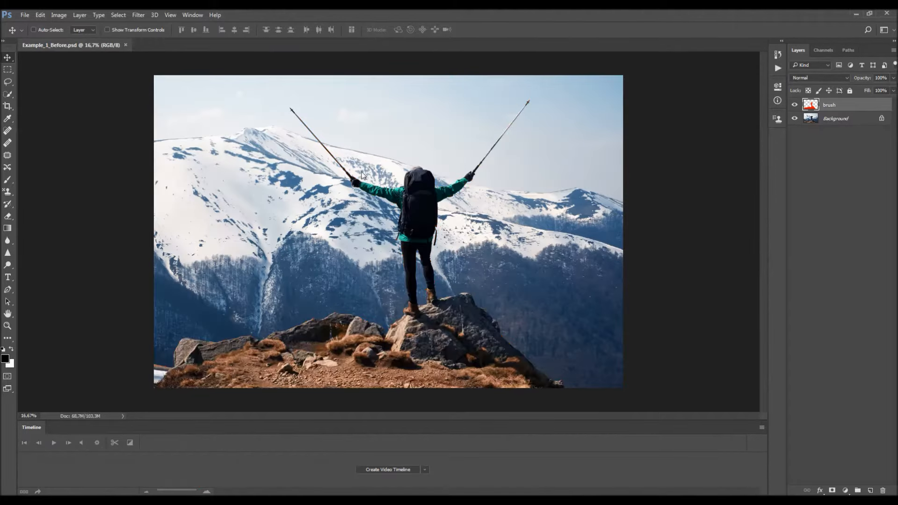
click(192, 14)
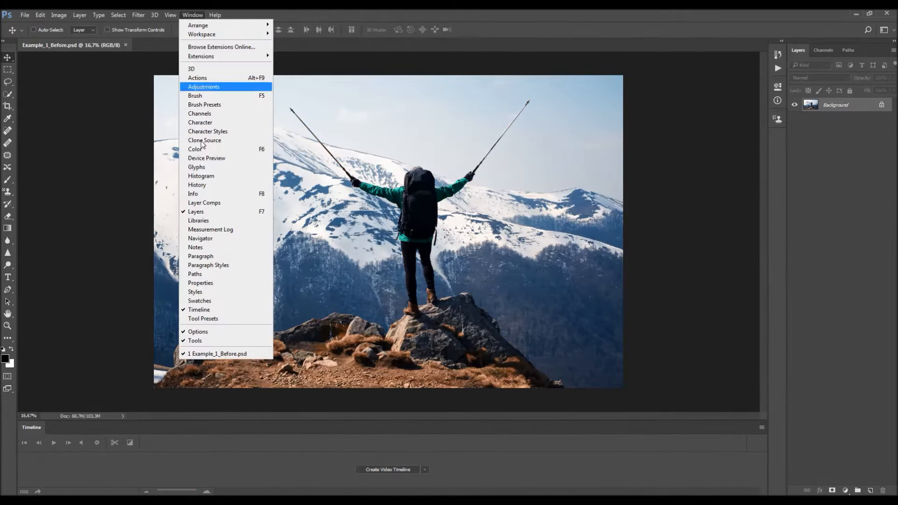
click(206, 312)
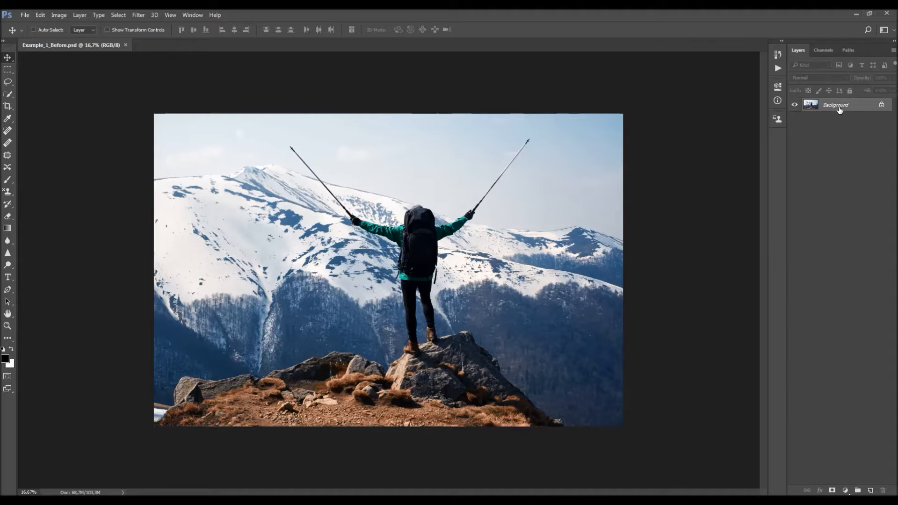
Convert the Background to a regular layer and turn that layer back into the Background
double_click(881, 109)
key(Return)
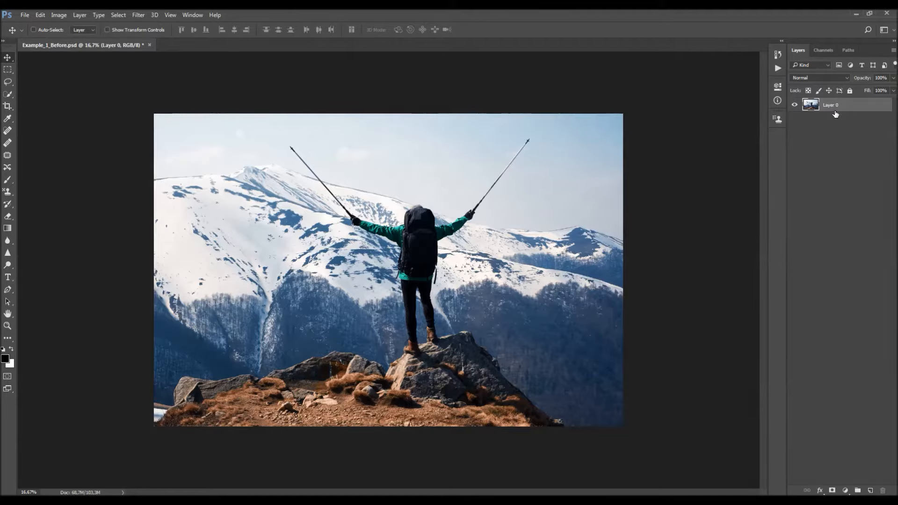
click(79, 15)
mouse_move(93, 25)
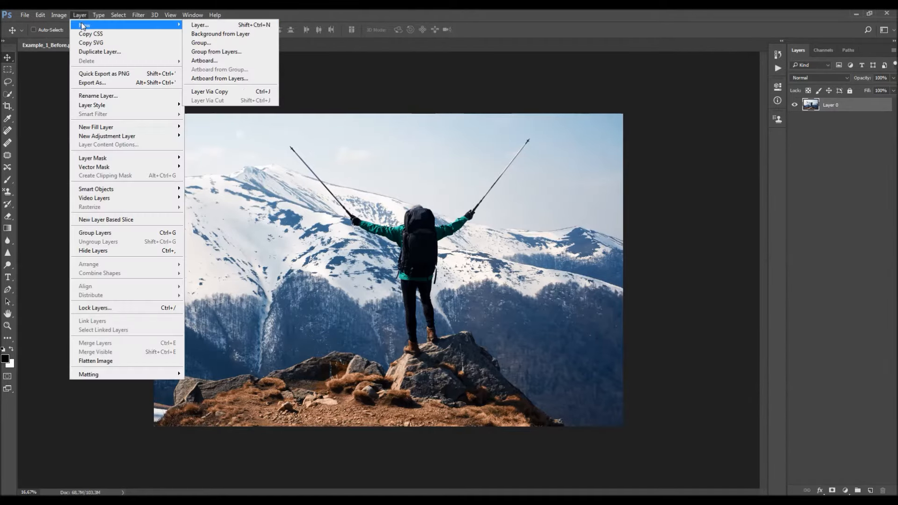
click(229, 34)
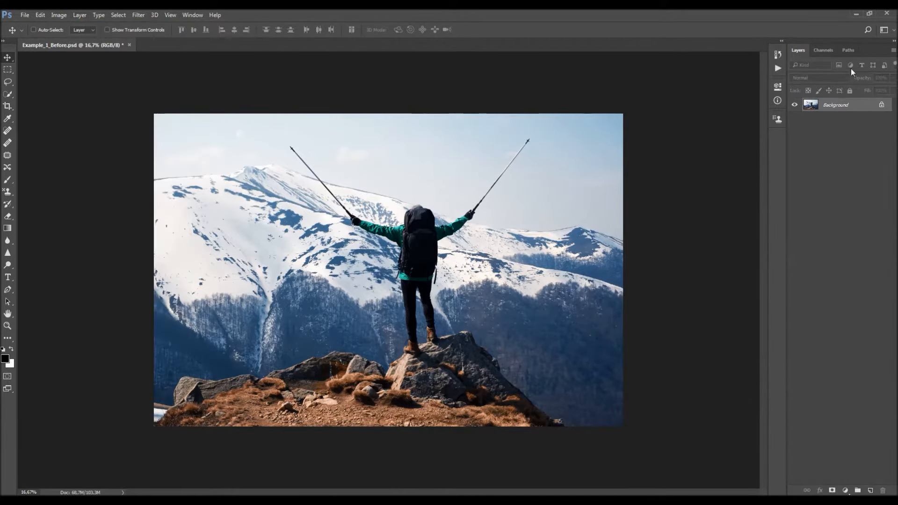
Check in the Layers panel options whether "copy" is added to copied layers and groups
click(891, 53)
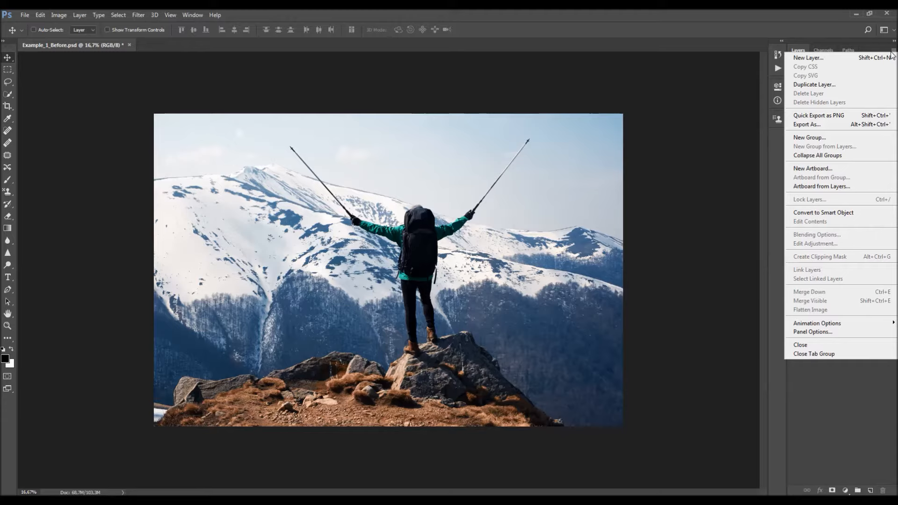
click(813, 333)
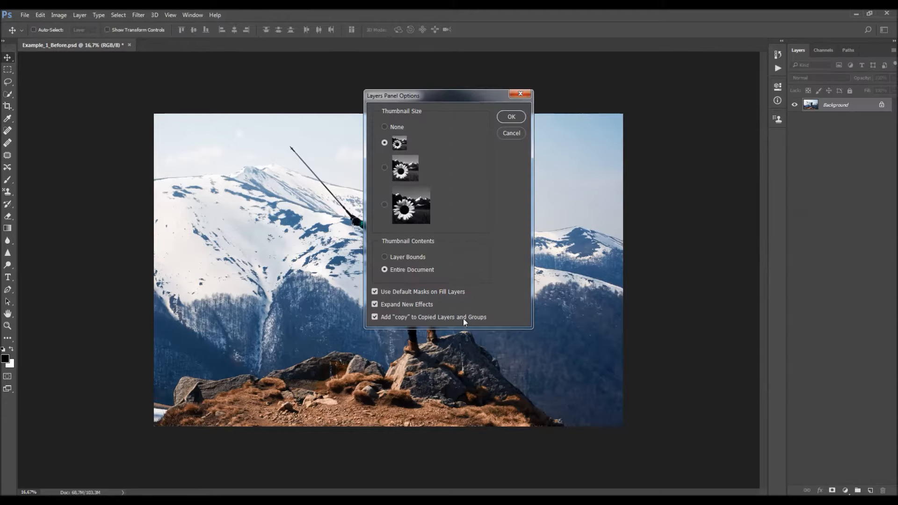
click(520, 93)
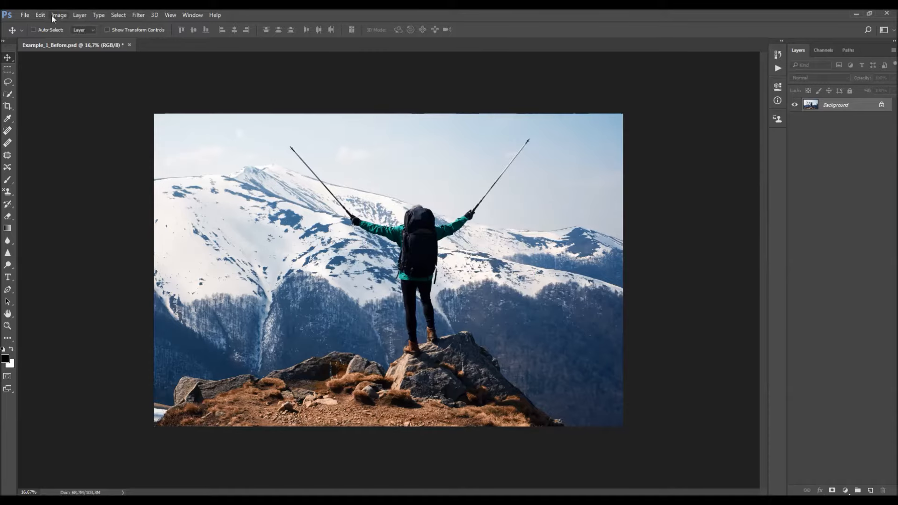
Check the document's color mode and bit depth, and inspect its pixel dimensions and resolution without resizing it
click(59, 15)
mouse_move(60, 26)
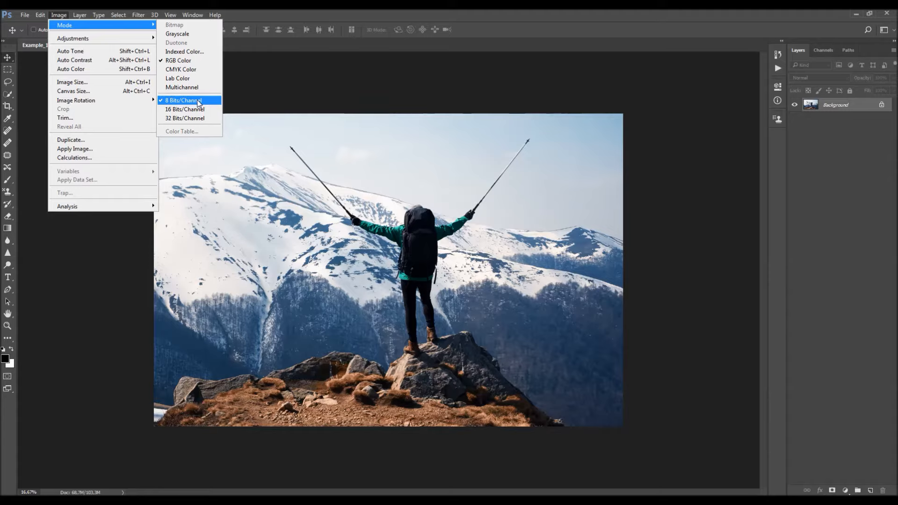
click(80, 83)
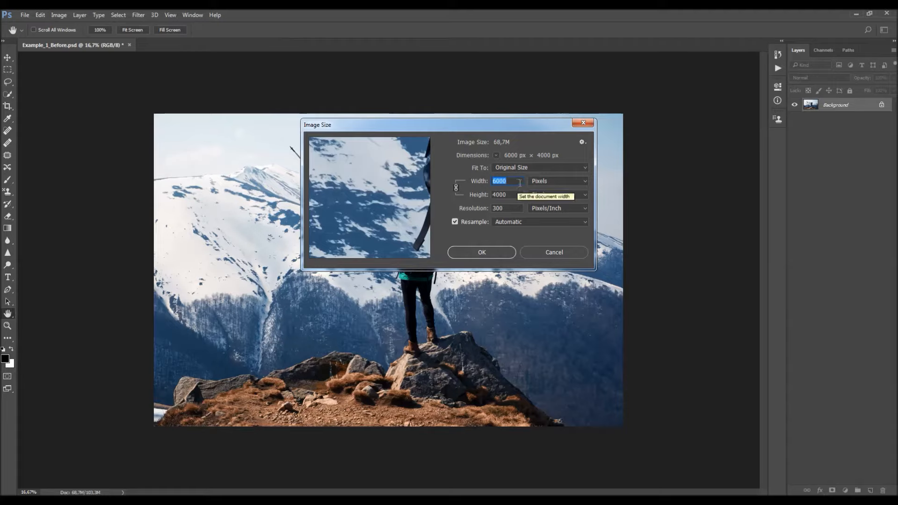
click(519, 184)
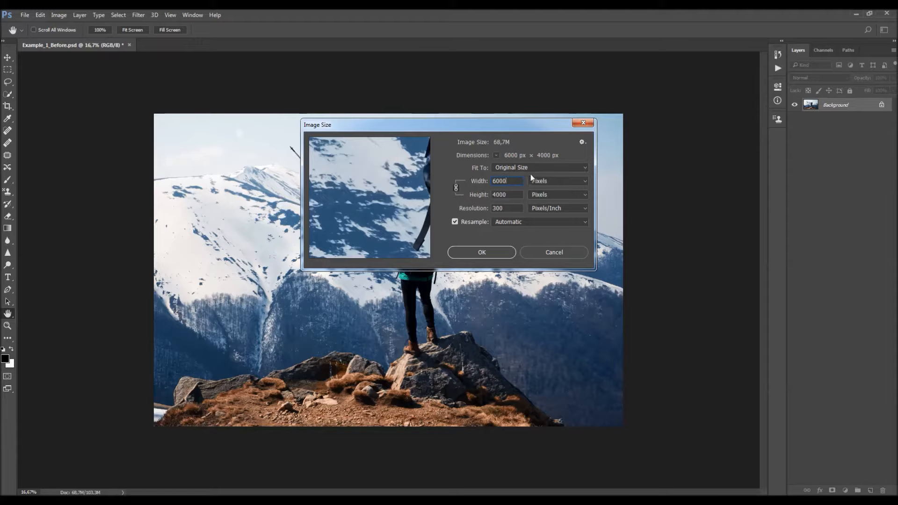
click(583, 124)
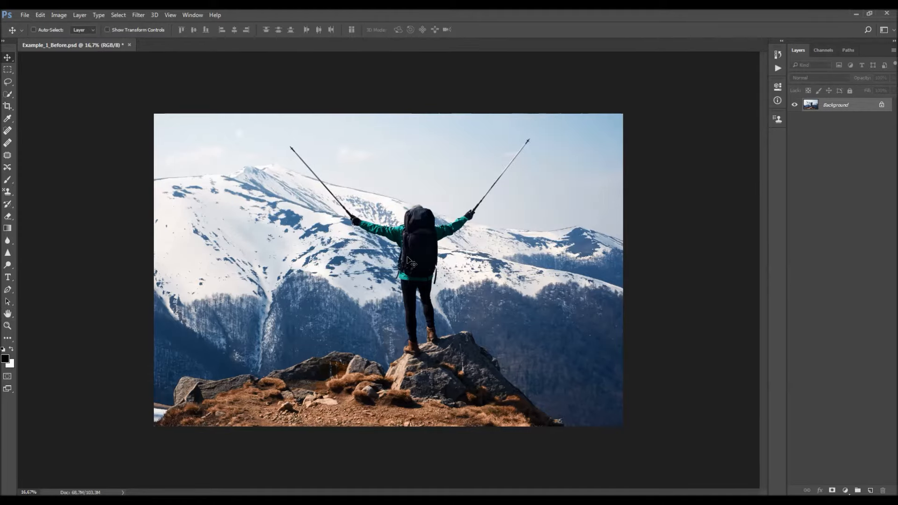
Load the 3D Parallax action file into the Actions panel
click(193, 15)
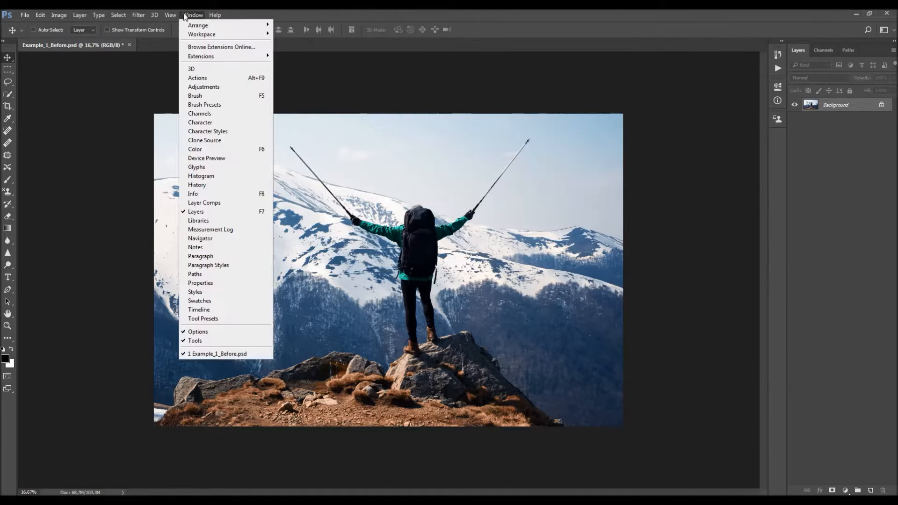
click(230, 74)
click(762, 51)
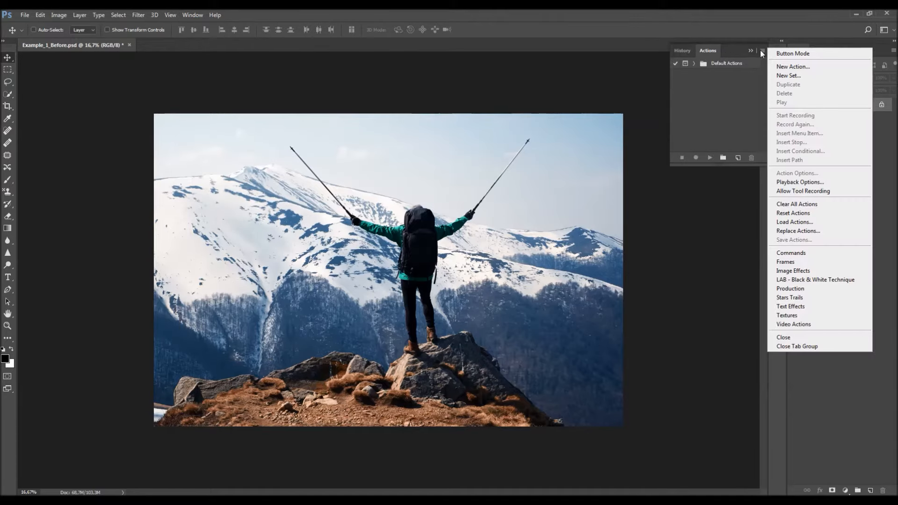
click(791, 222)
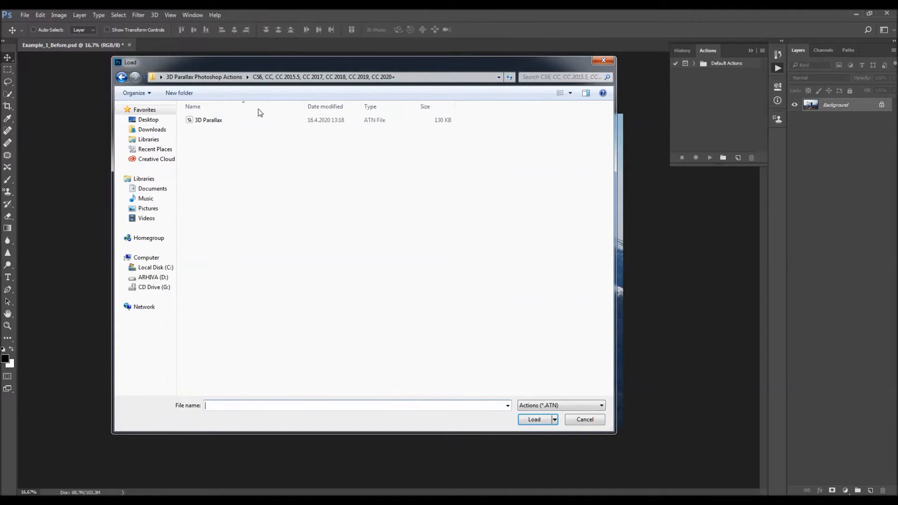
click(219, 122)
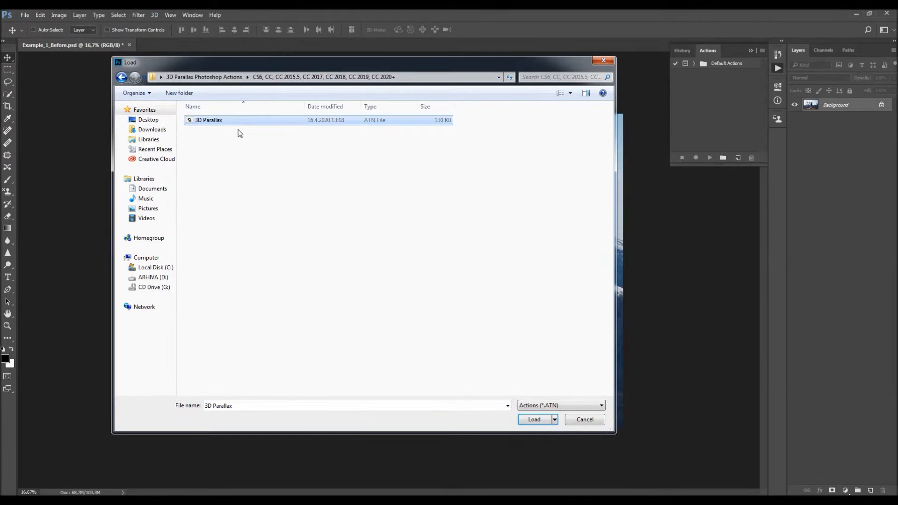
click(534, 419)
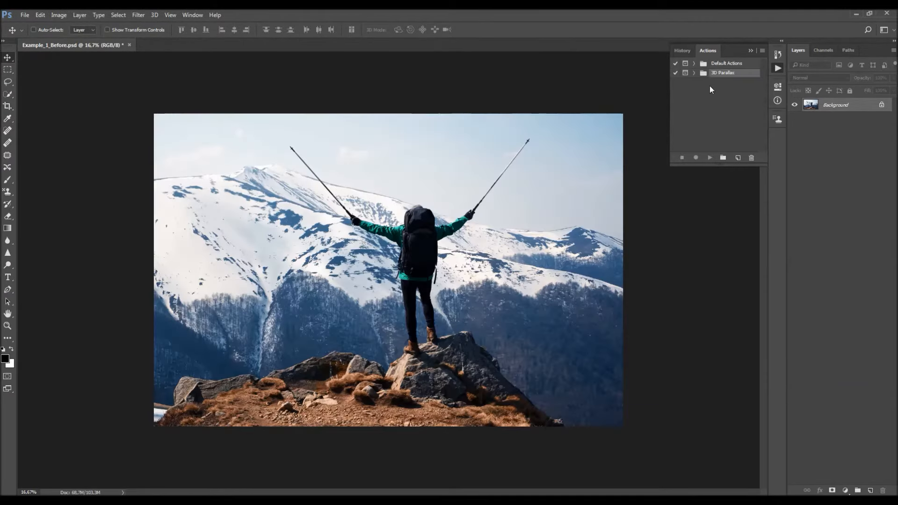
Expand the 3D Parallax action set and enlarge the Actions panel to show more of its actions
click(695, 74)
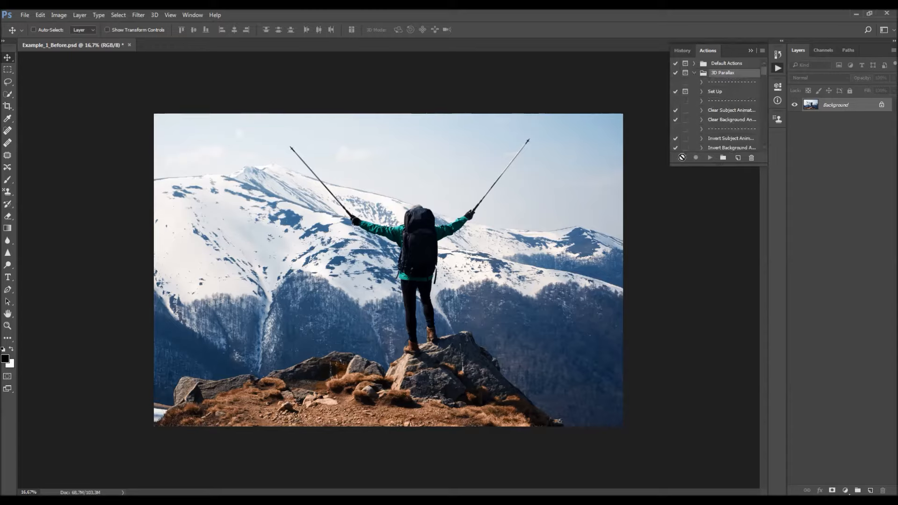
drag(673, 165, 630, 362)
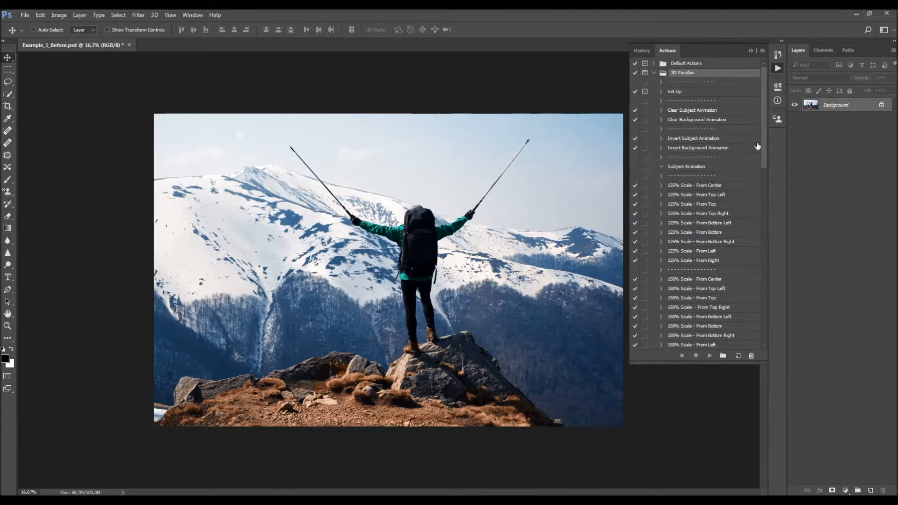
drag(767, 117, 767, 86)
Switch the Actions panel to Button Mode, narrow it to a single column, and browse the 3D Parallax actions
click(762, 50)
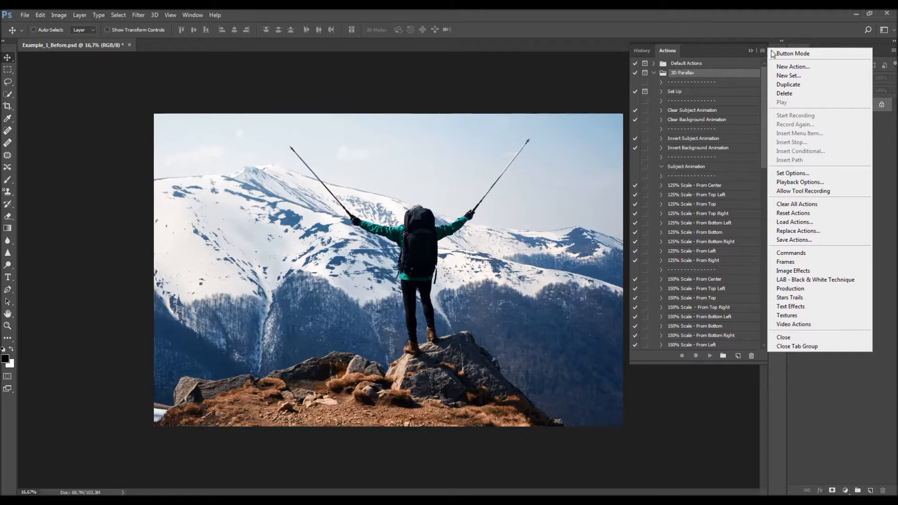
click(776, 53)
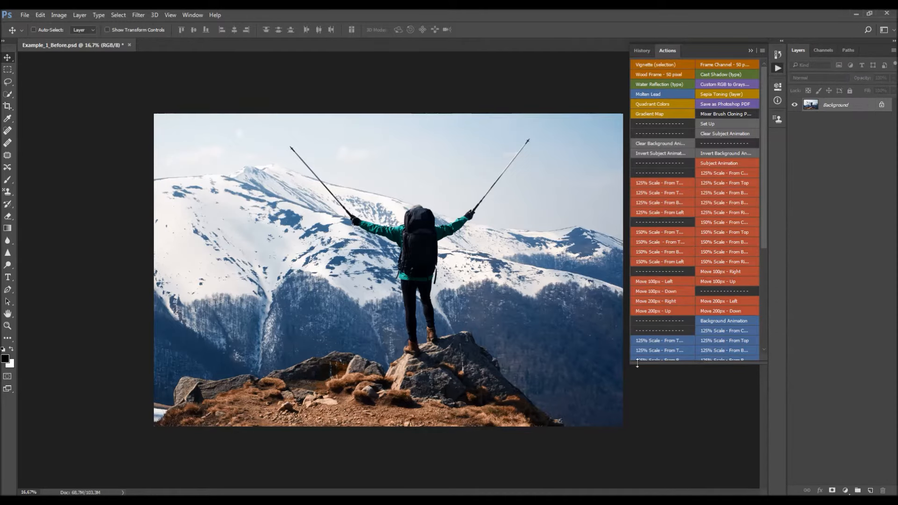
drag(630, 365, 661, 369)
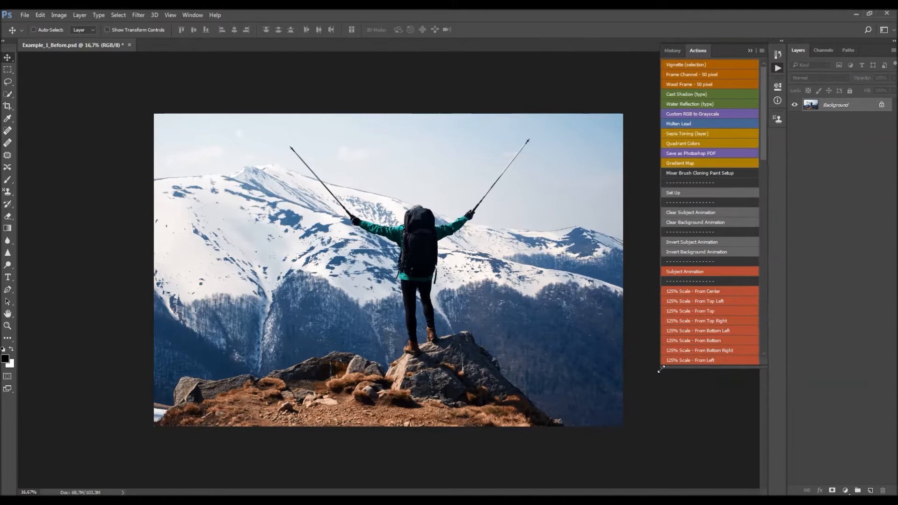
scroll(731, 308, down, 3)
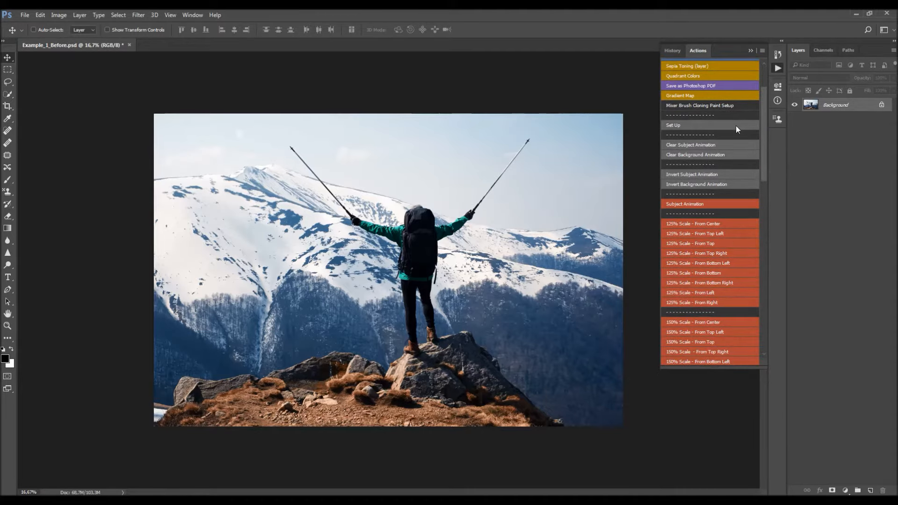
scroll(735, 140, down, 3)
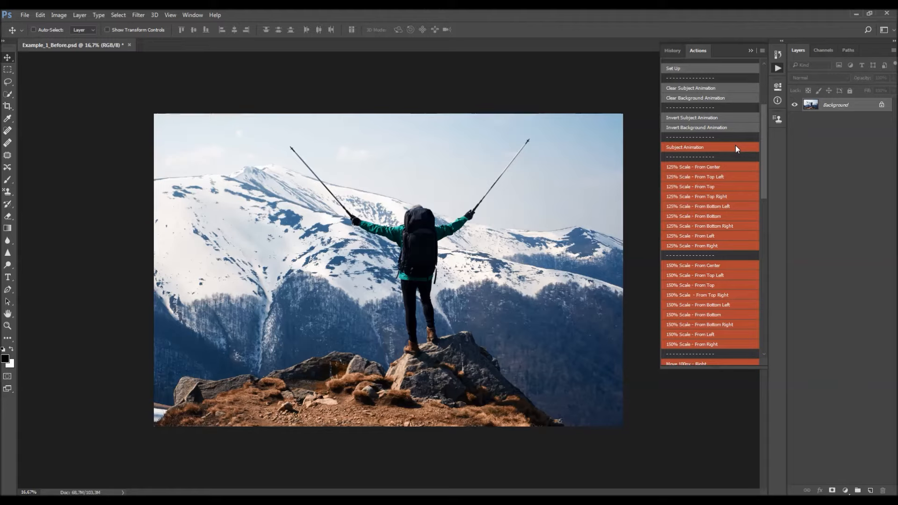
mouse_move(764, 133)
mouse_down()
mouse_move(766, 123)
mouse_move(759, 287)
mouse_move(773, 126)
mouse_move(771, 143)
mouse_up()
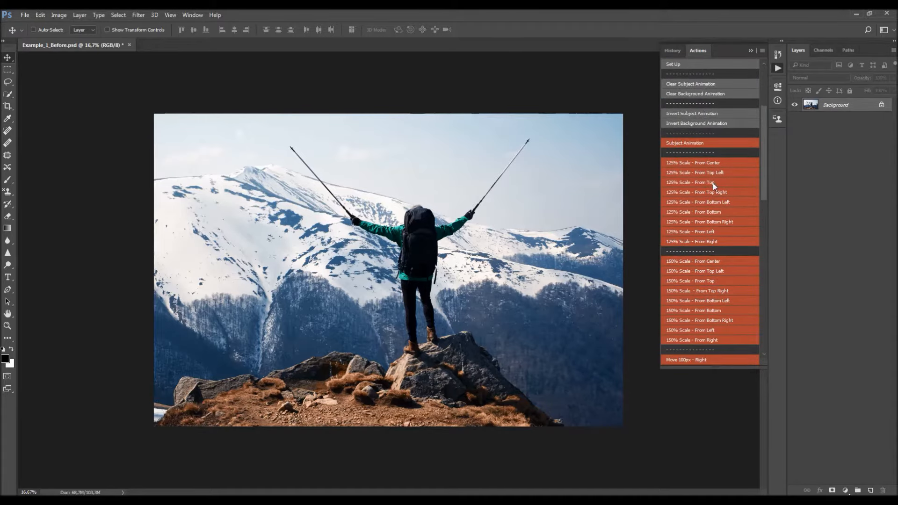
Turn Button Mode off, turn it on again to view the colored actions, and return the Actions panel to the list view
click(763, 50)
click(763, 49)
click(762, 51)
click(791, 54)
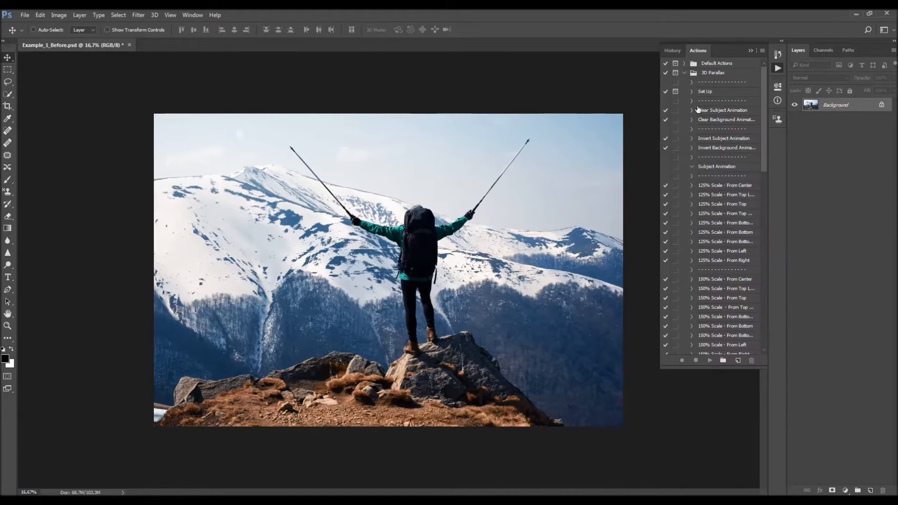
click(762, 50)
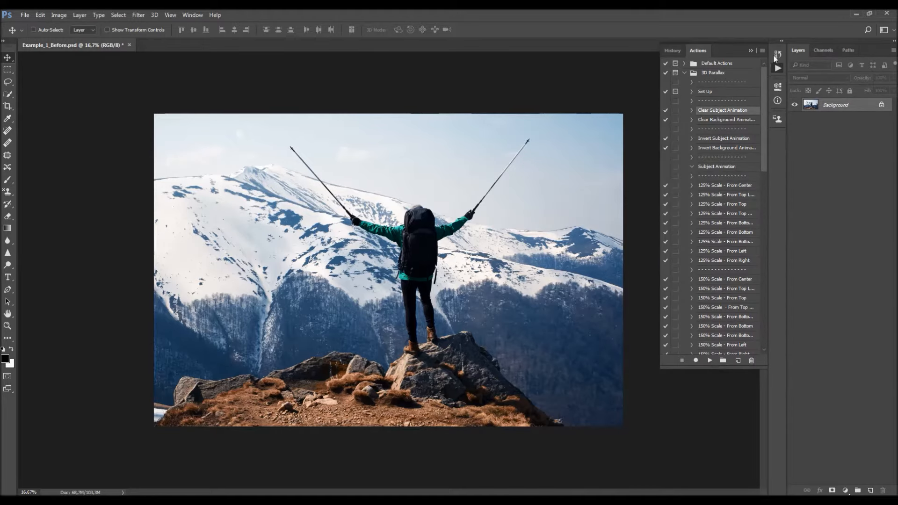
click(791, 53)
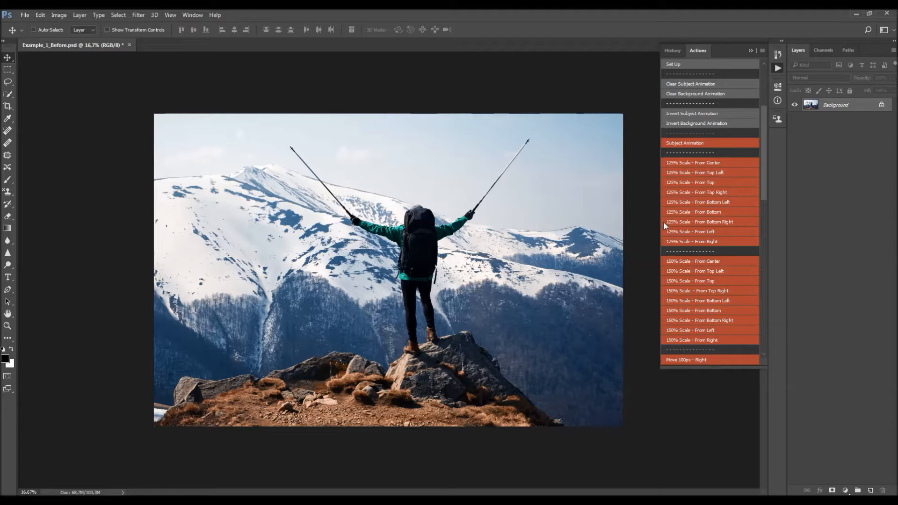
scroll(763, 188, up, 5)
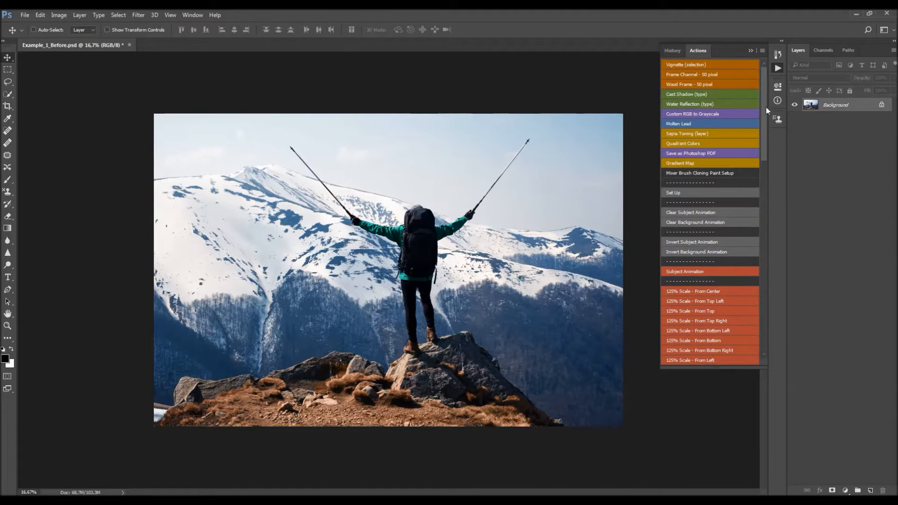
click(763, 51)
click(782, 53)
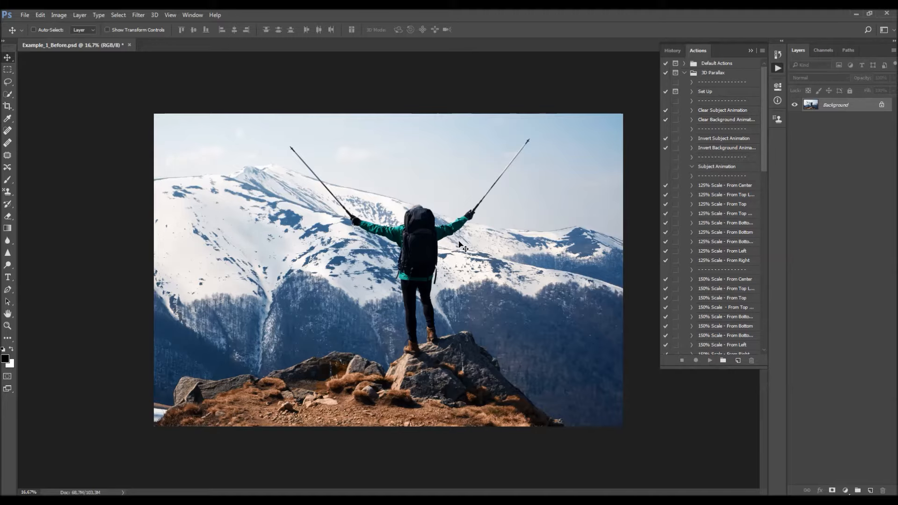
Add a new layer named "brush" above the Background layer, with Normal mode and 100% opacity
click(80, 15)
mouse_move(85, 25)
click(209, 29)
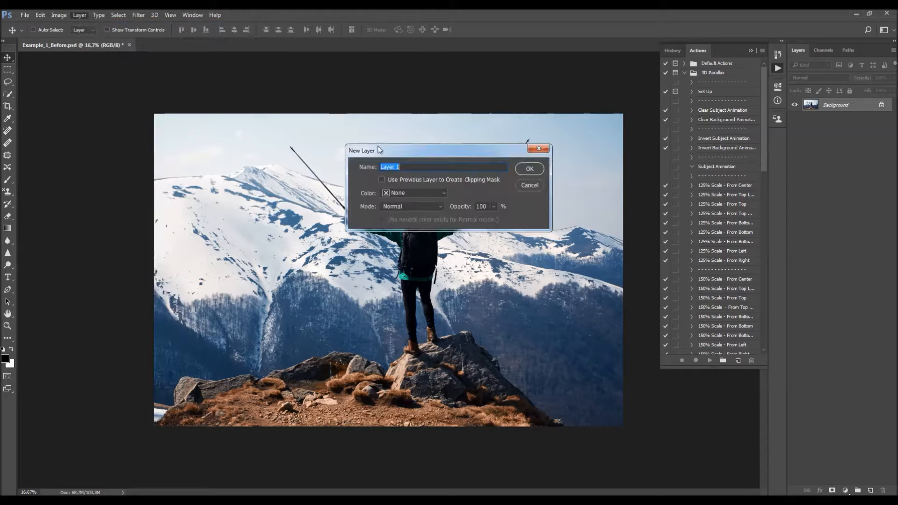
text(brush)
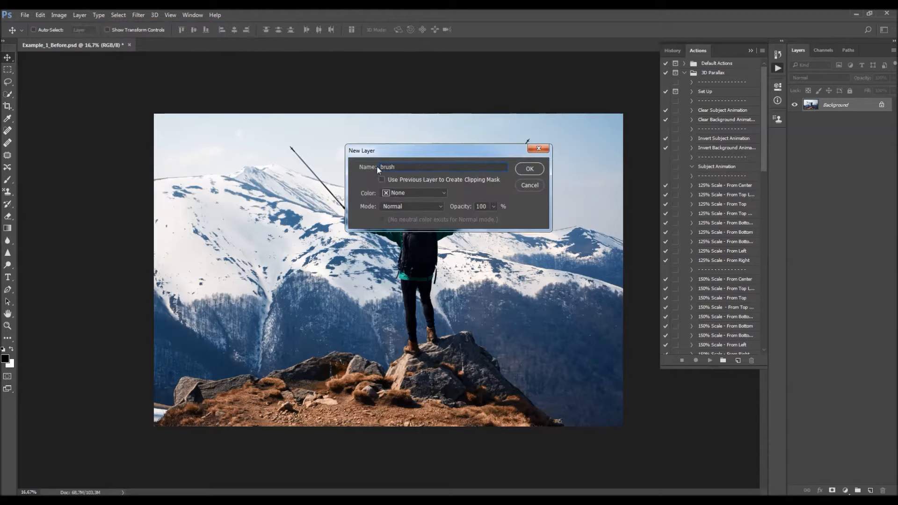
drag(381, 167, 398, 167)
click(399, 167)
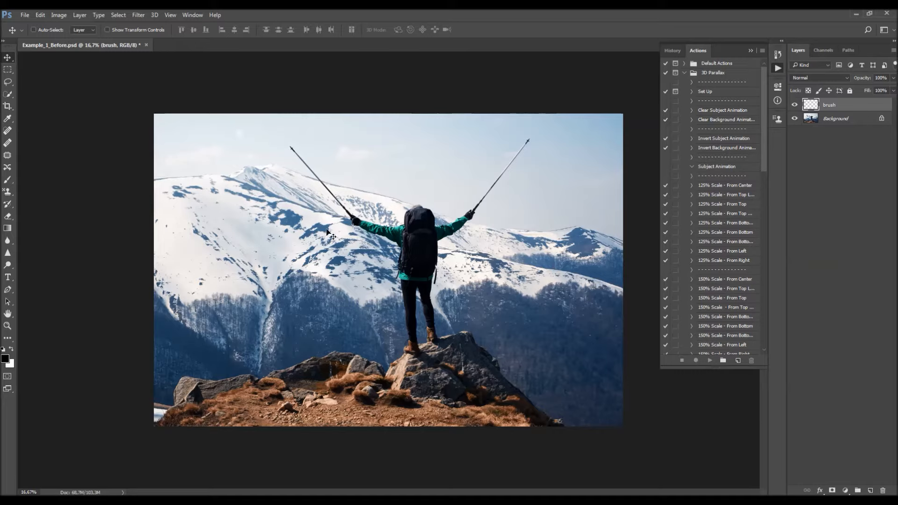
Set up the Brush tool with another brush preset, a bright red foreground color and a larger brush size
key(b)
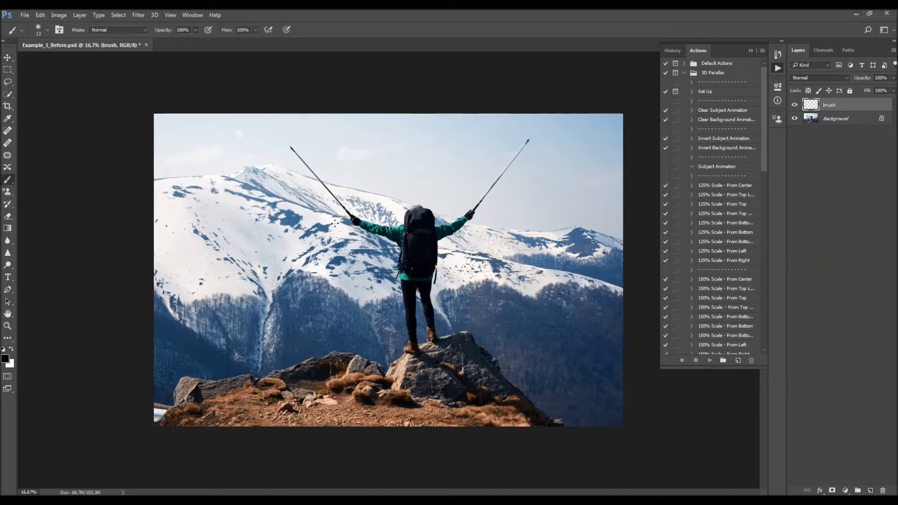
right_click(327, 208)
double_click(371, 291)
click(7, 359)
drag(410, 203, 468, 119)
key(Return)
key(bracketright)
key(bracketright)
Try a short red brush stroke on the hiker's backpack, undo it and return to the Move tool
mouse_move(414, 225)
mouse_down()
mouse_move(414, 232)
mouse_move(417, 210)
mouse_up()
key(ctrl+z)
key(v)
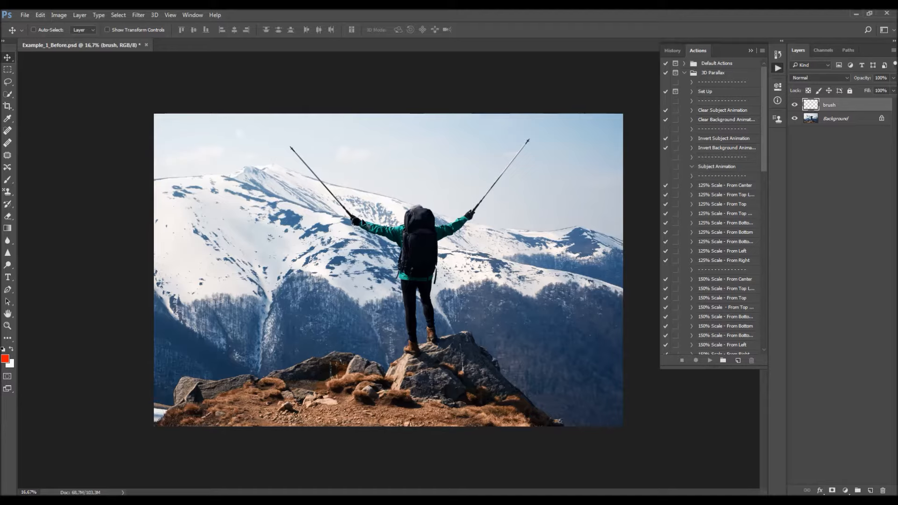
Look at the Quick Selection and Magic Wand tools as selection options and return to the Move tool
click(8, 94)
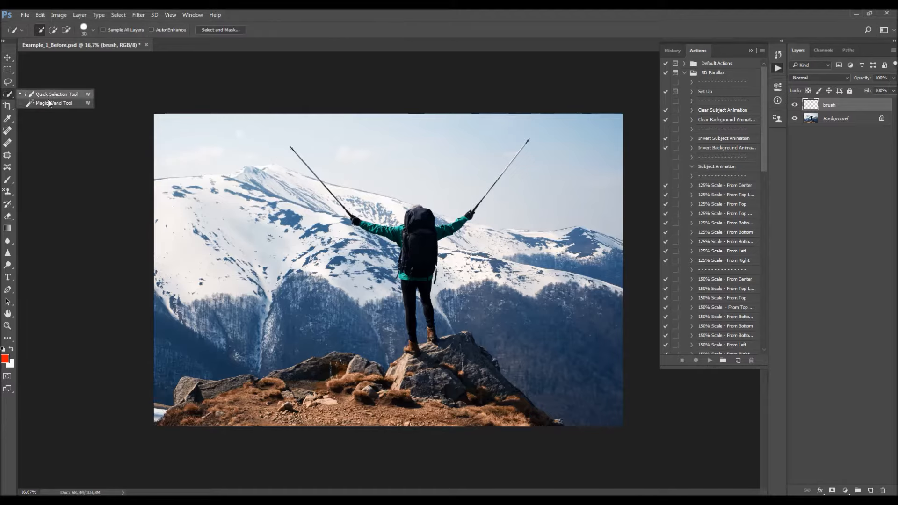
click(345, 40)
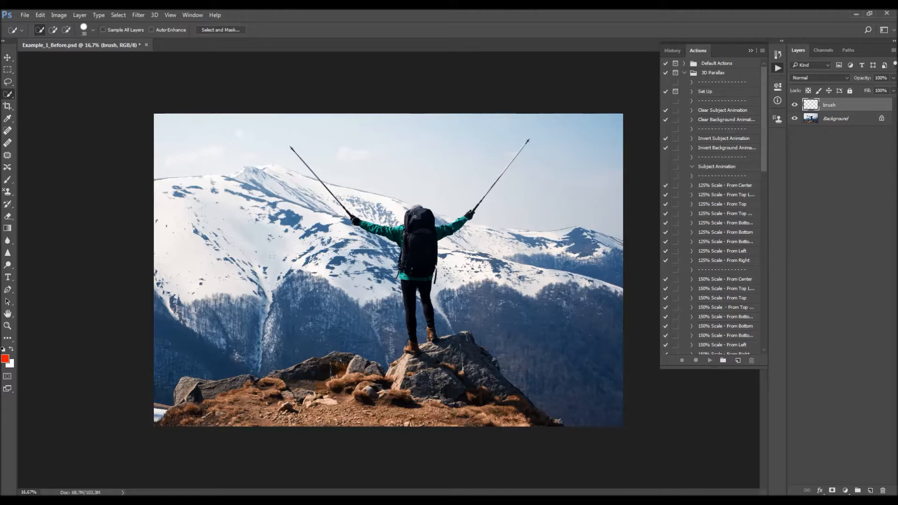
key(v)
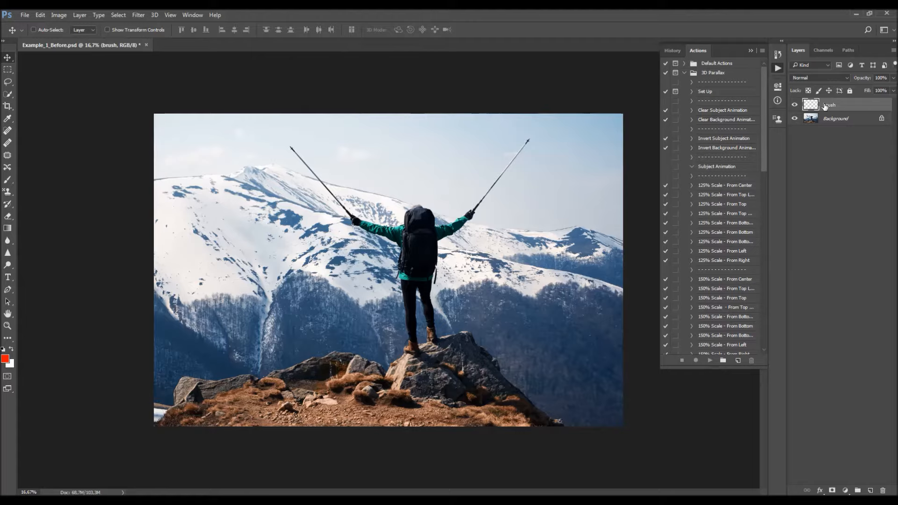
Close Example_1_Before.psd without saving and open Example_1_Brushed.psd
click(147, 45)
key(n)
click(27, 17)
click(28, 34)
click(349, 163)
double_click(350, 163)
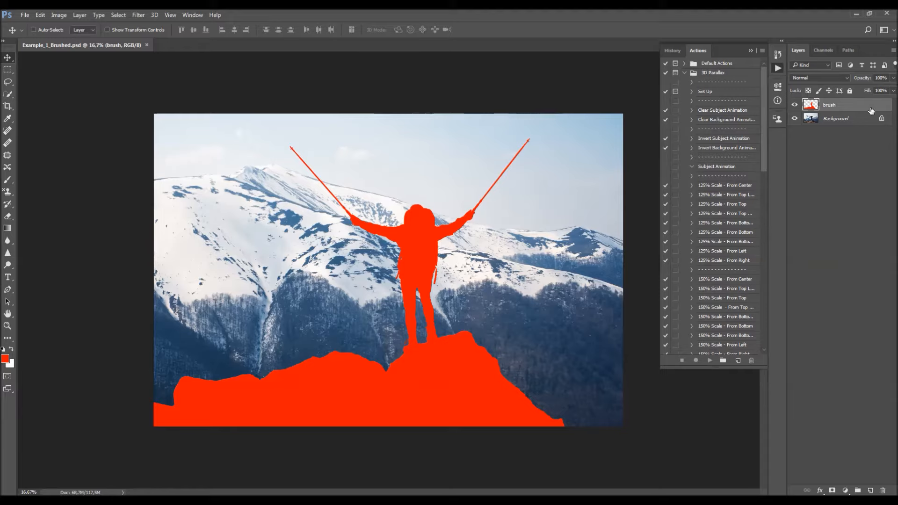
Hide and show the brush layer to check the painted area, and enlarge the Actions panel to fit the full action names
click(795, 105)
click(795, 105)
drag(660, 370, 629, 448)
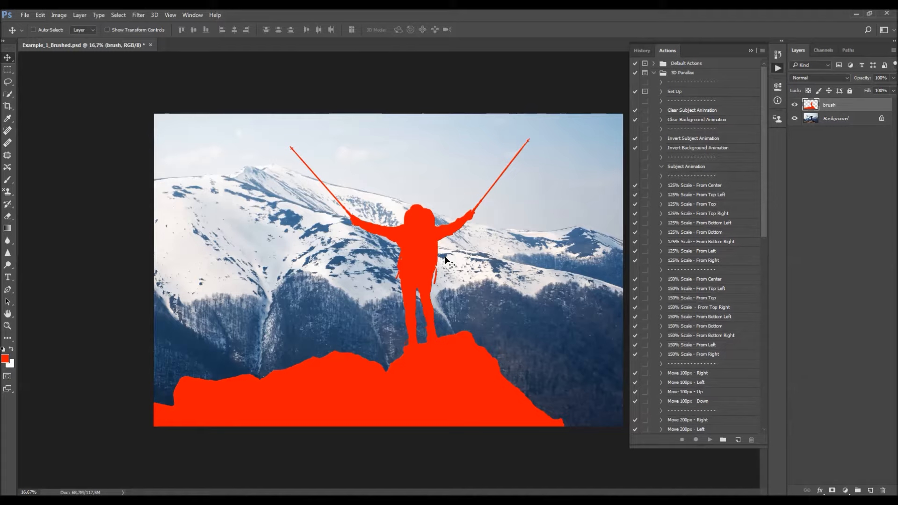
Run the Set Up action of the 3D Parallax set and stop it before the video timeline is created
click(687, 91)
drag(630, 448, 640, 449)
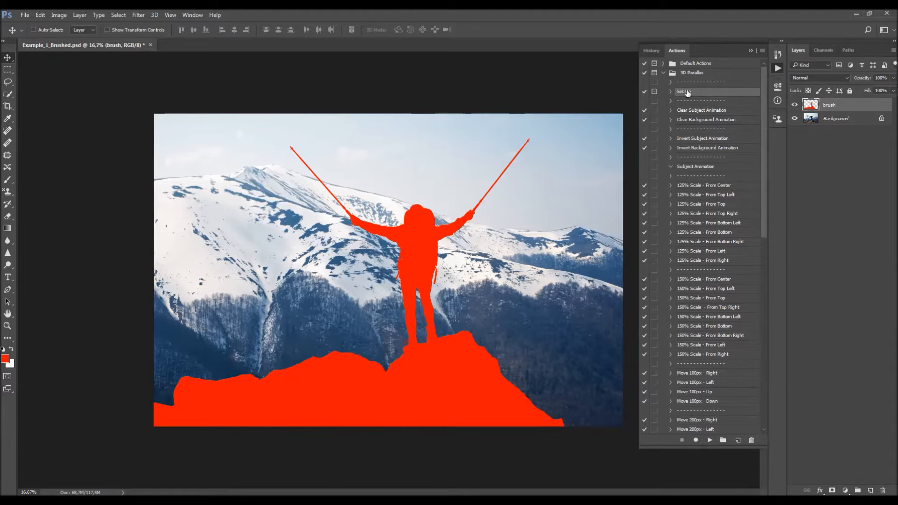
click(711, 440)
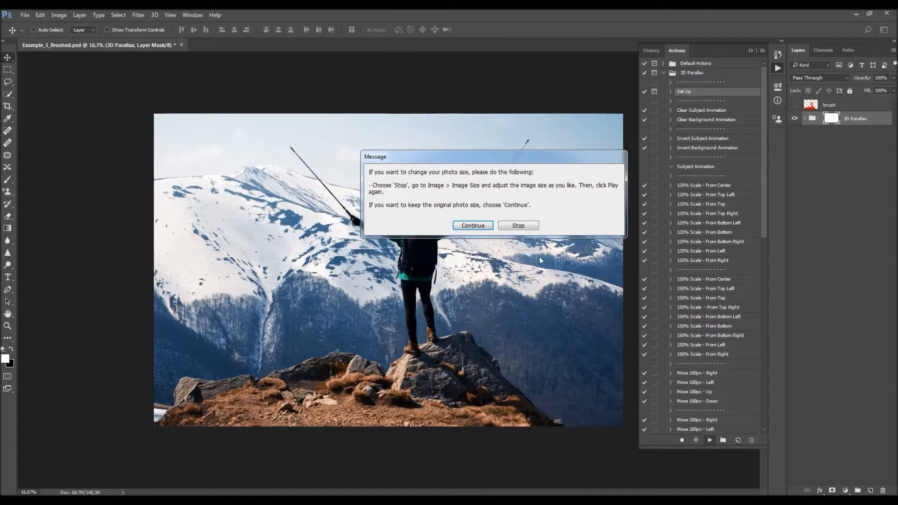
click(531, 227)
Resize the image to 3000 pixels wide with proportions kept, and zoom in on the photo to 33.3%
click(59, 15)
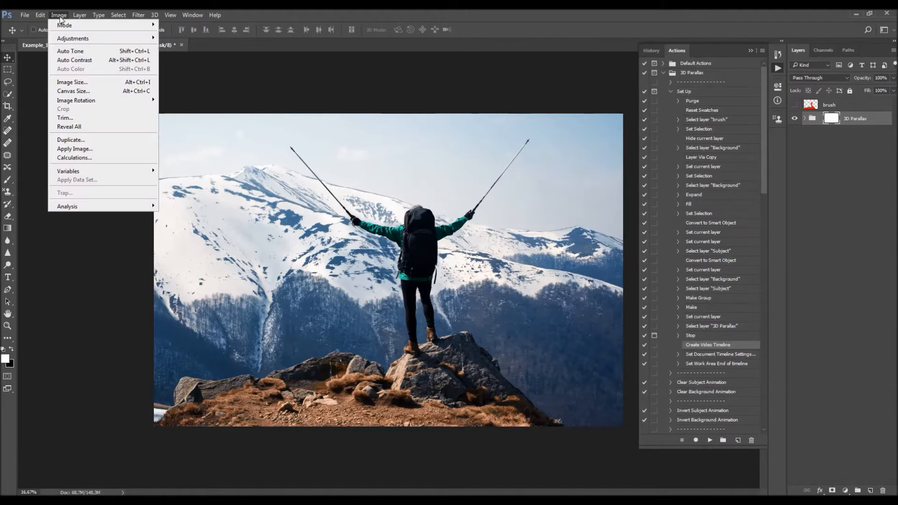
click(89, 80)
drag(433, 133, 494, 185)
drag(433, 183, 544, 189)
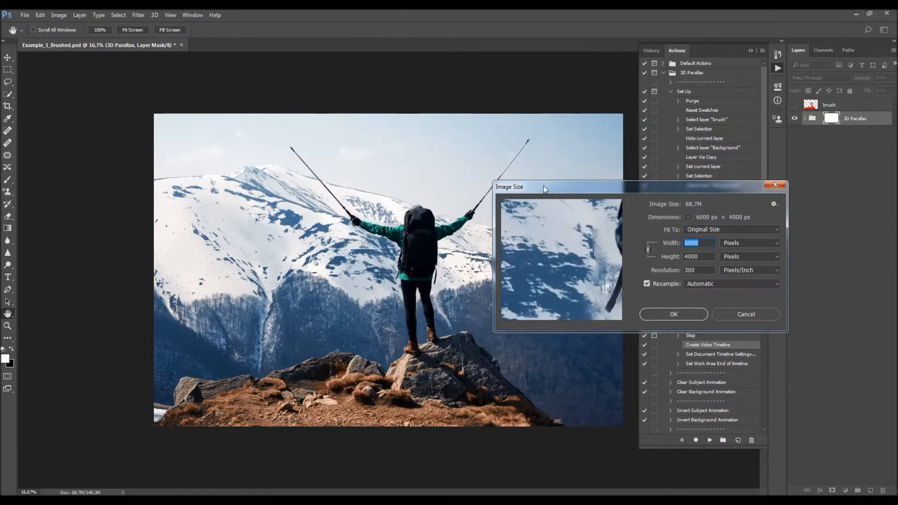
drag(543, 193, 501, 194)
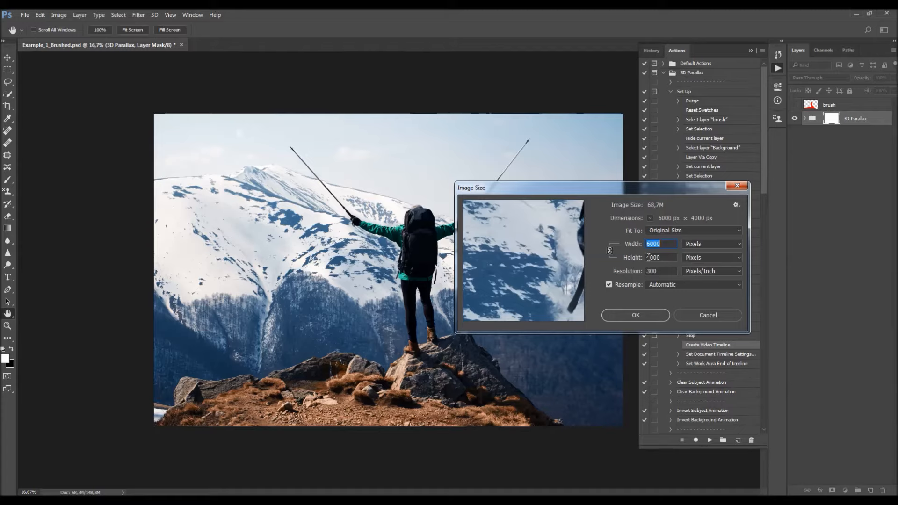
text(3000)
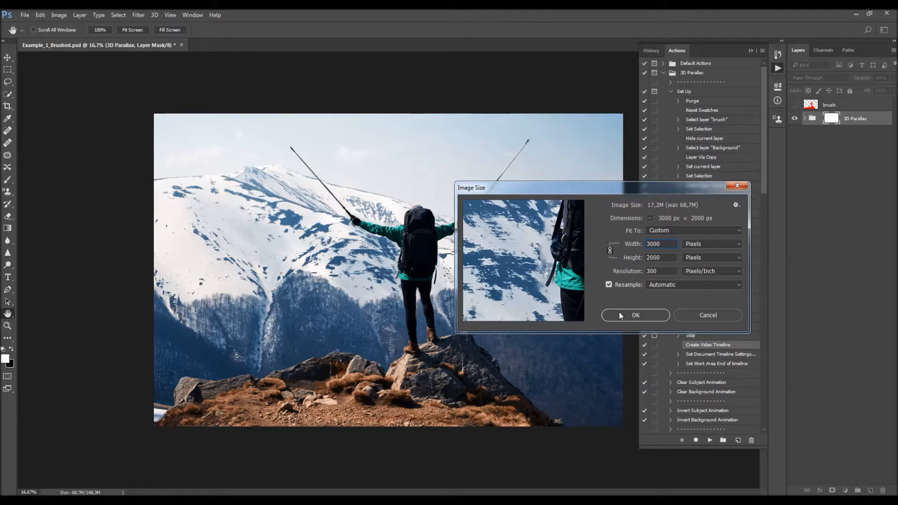
click(622, 320)
key(z)
click(399, 253)
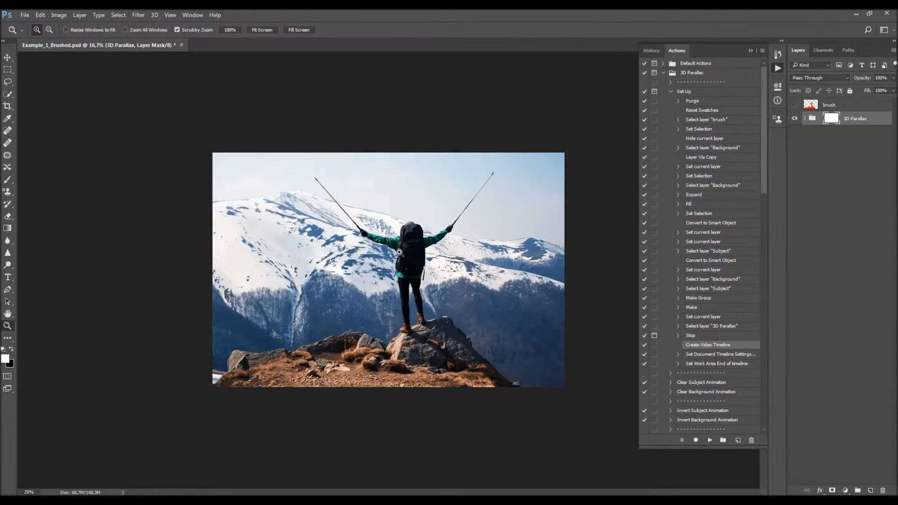
key(v)
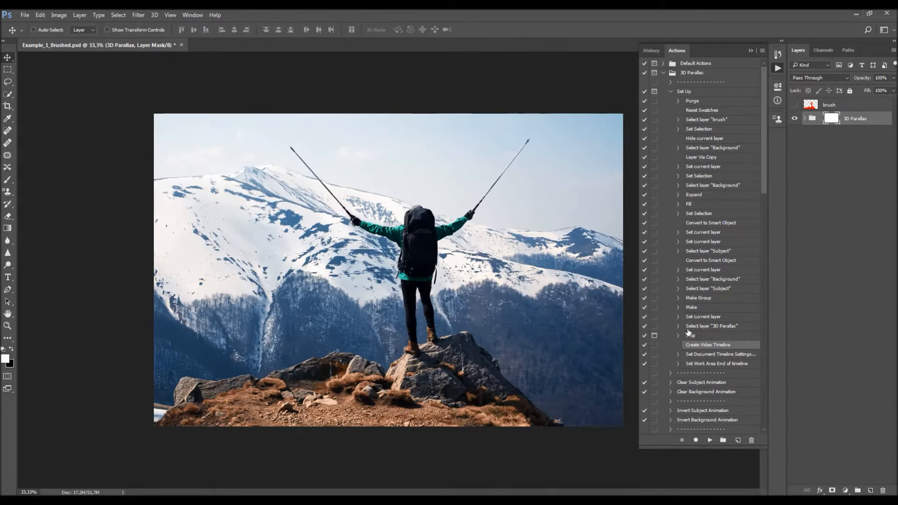
Resume the Set Up action from Create Video Timeline, collapse its command list, and show the Timeline panel
click(709, 440)
click(671, 91)
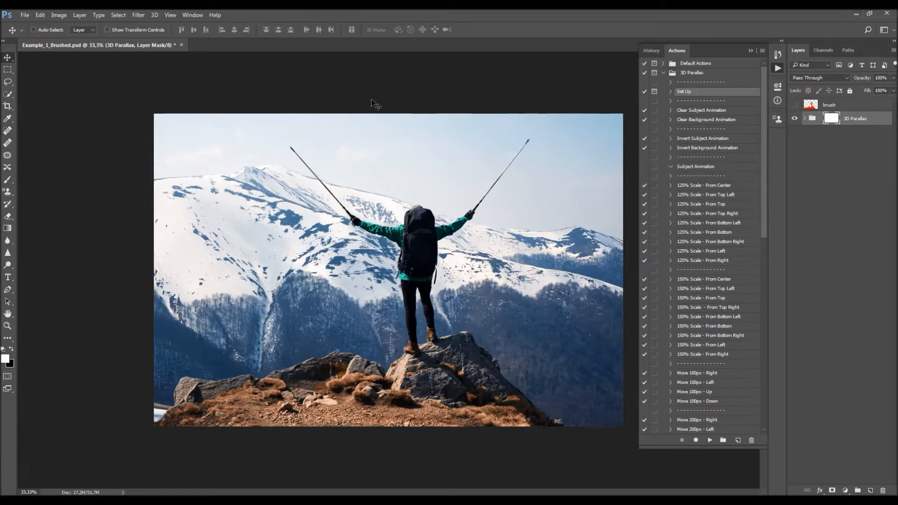
click(192, 16)
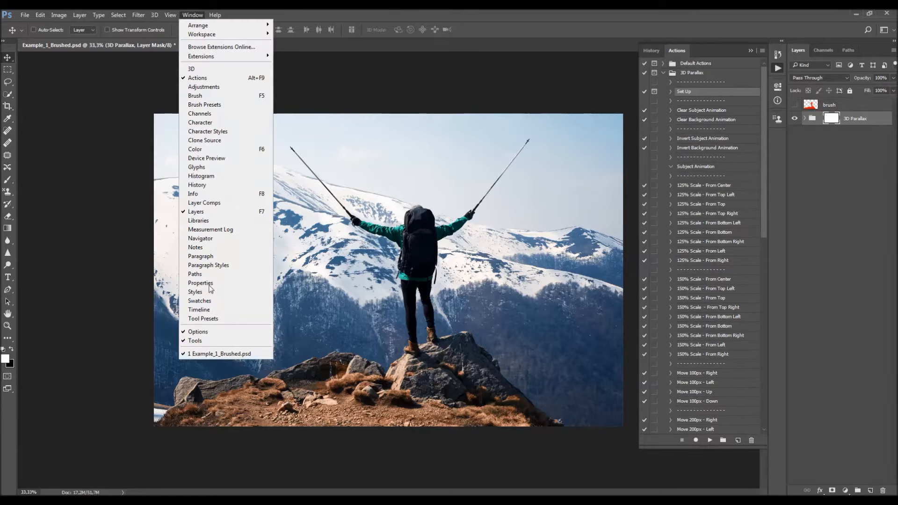
click(210, 312)
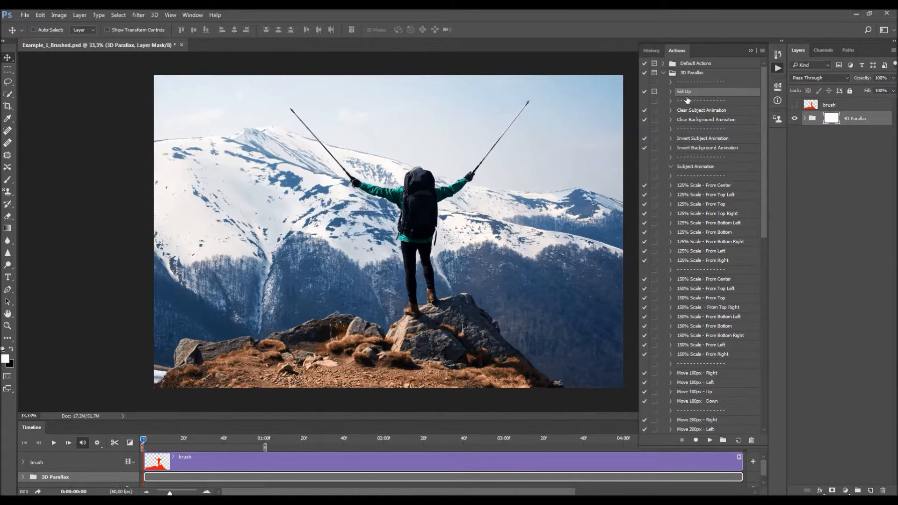
Look at the Clear Subject Animation and Clear Background Animation actions without running them
click(709, 111)
click(706, 121)
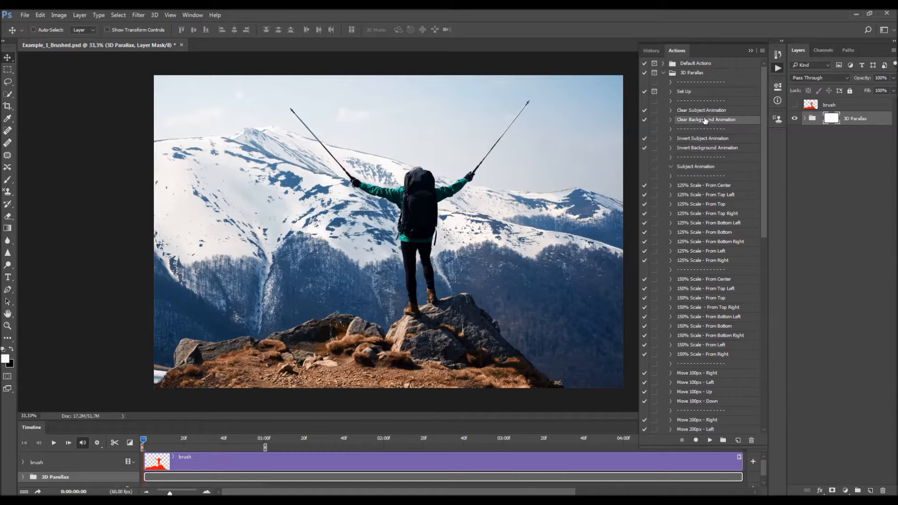
click(695, 113)
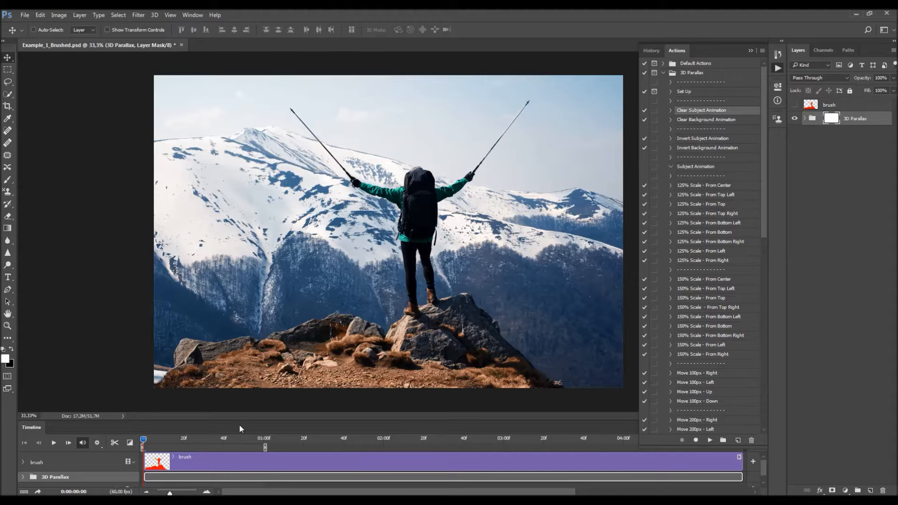
click(697, 120)
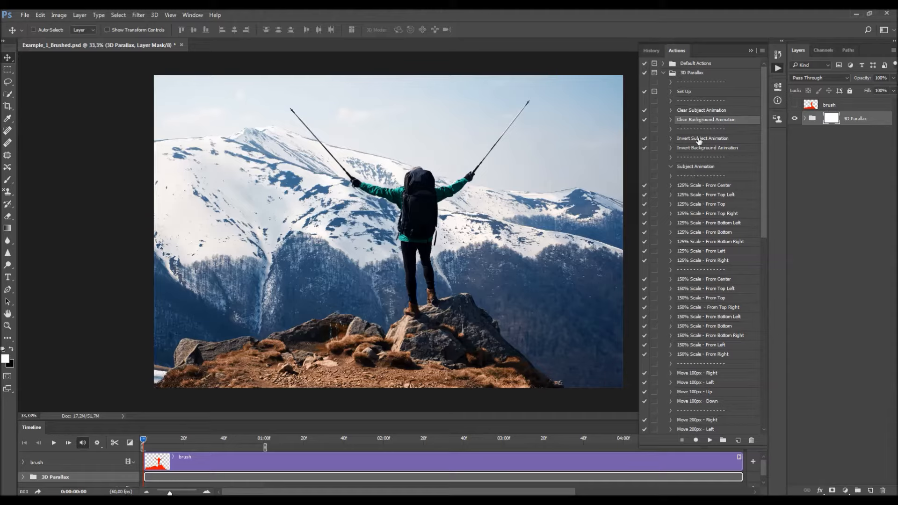
Look at the Invert Subject Animation and Invert Background Animation actions without running them
scroll(701, 141, down, 1)
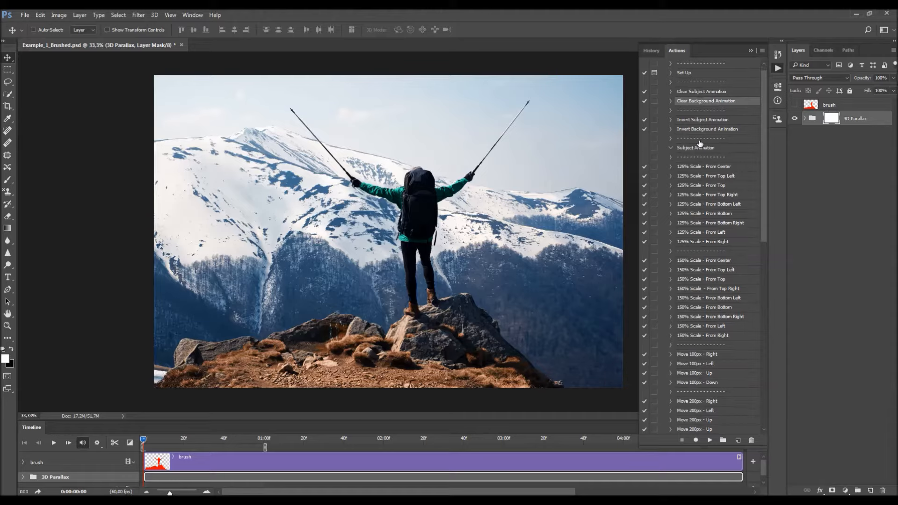
click(698, 121)
click(697, 128)
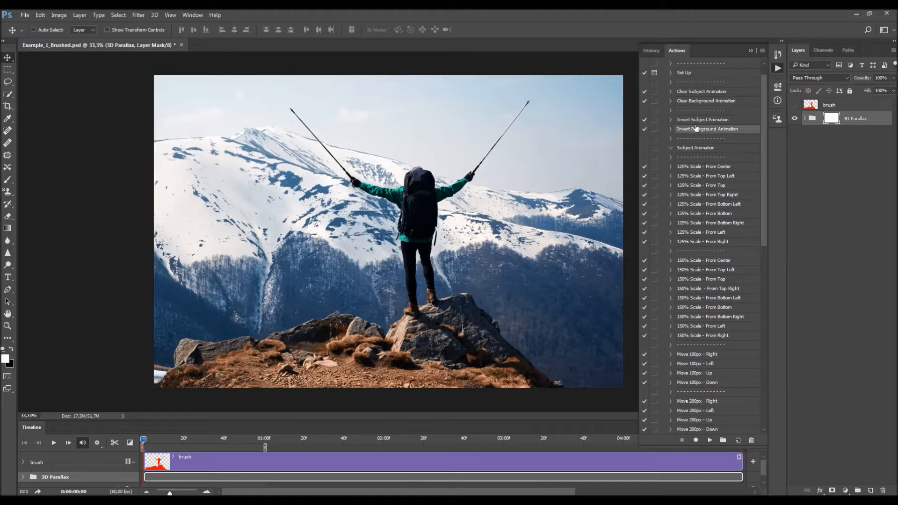
click(700, 121)
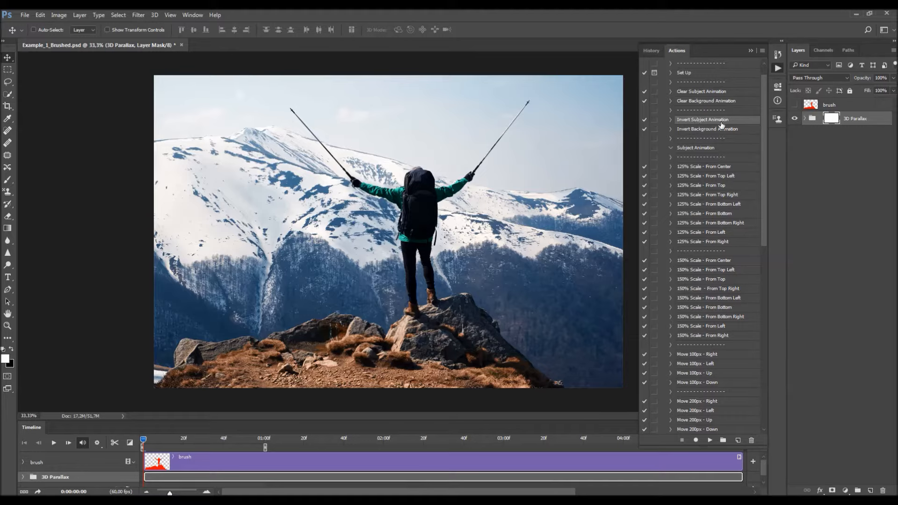
click(676, 130)
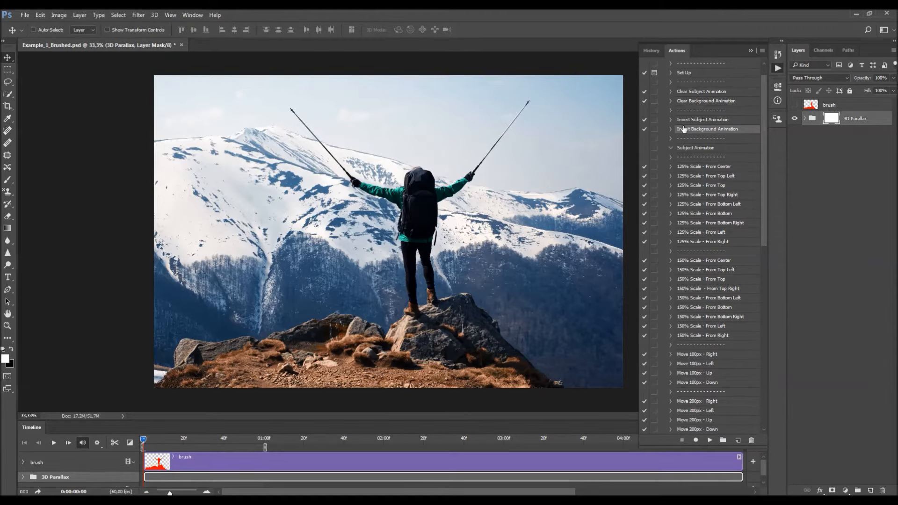
click(698, 123)
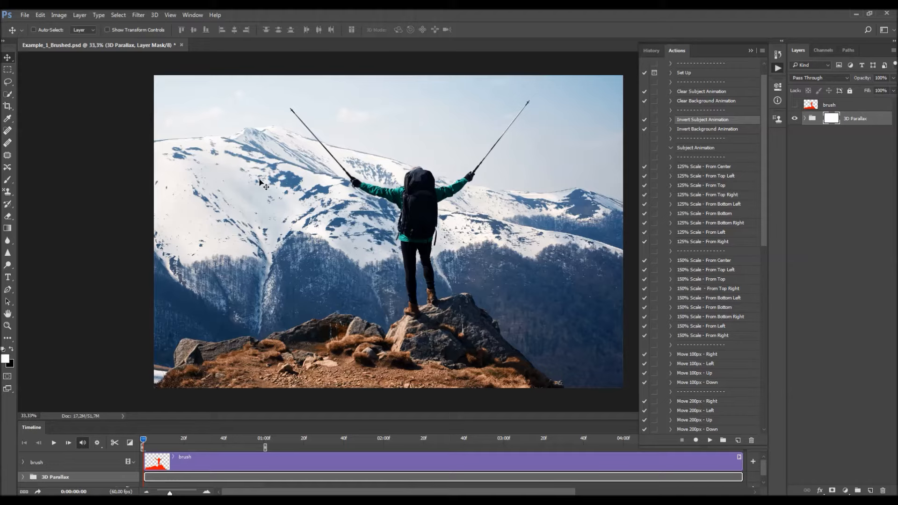
Review the Subject Animation group by selecting its actions from 125% Scale - From Center through Move 200px - Down
scroll(723, 134, down, 3)
click(664, 121)
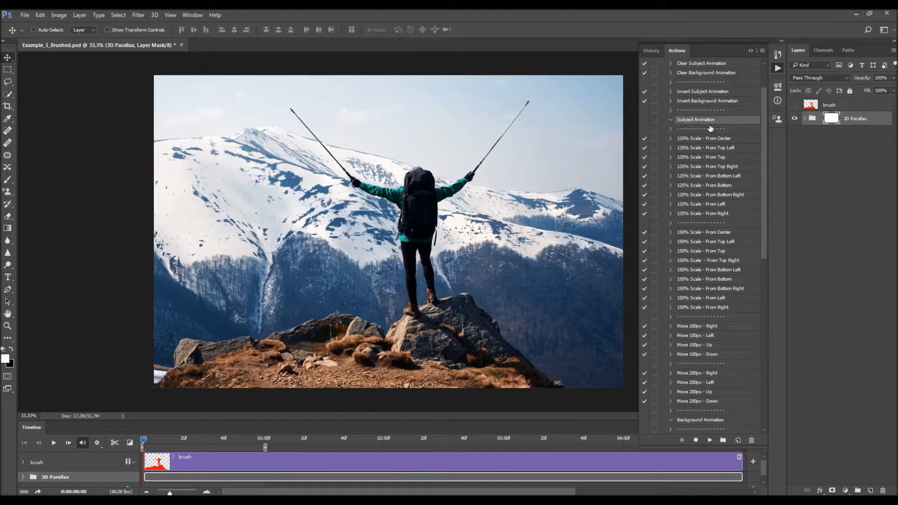
click(719, 142)
scroll(702, 358, down, 5)
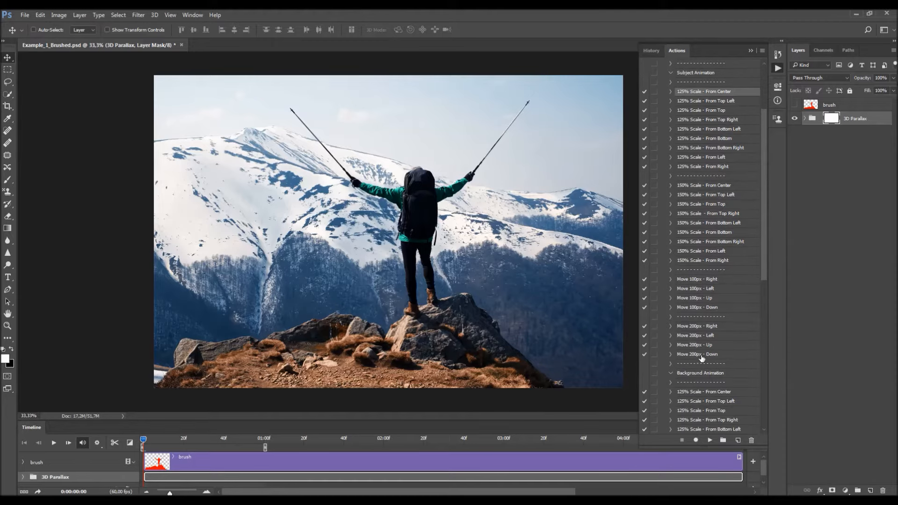
shift+click(704, 354)
scroll(735, 228, up, 4)
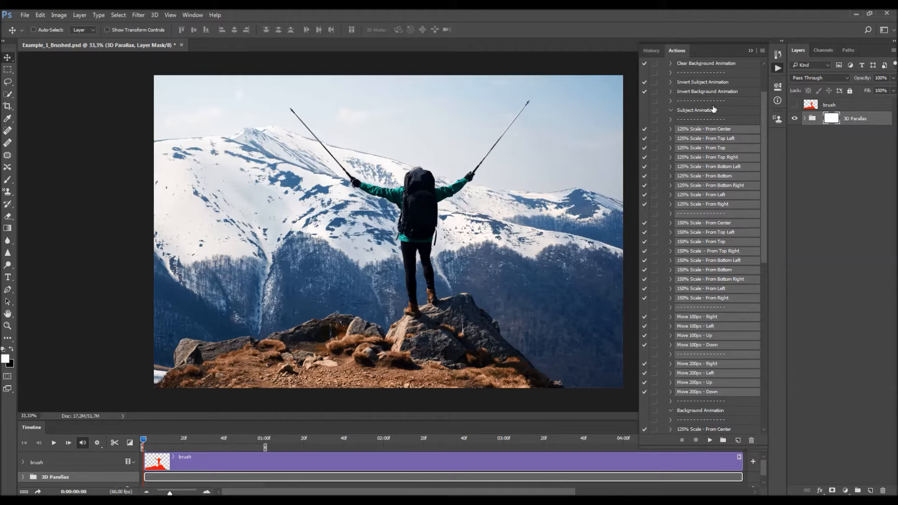
Look through the 125% Scale directions for the subject and select 125% Scale - From Center
click(712, 131)
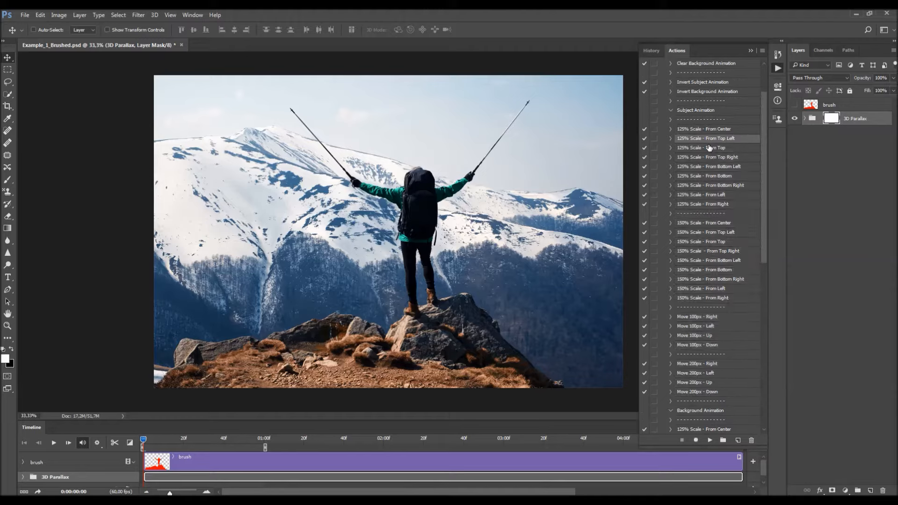
click(717, 204)
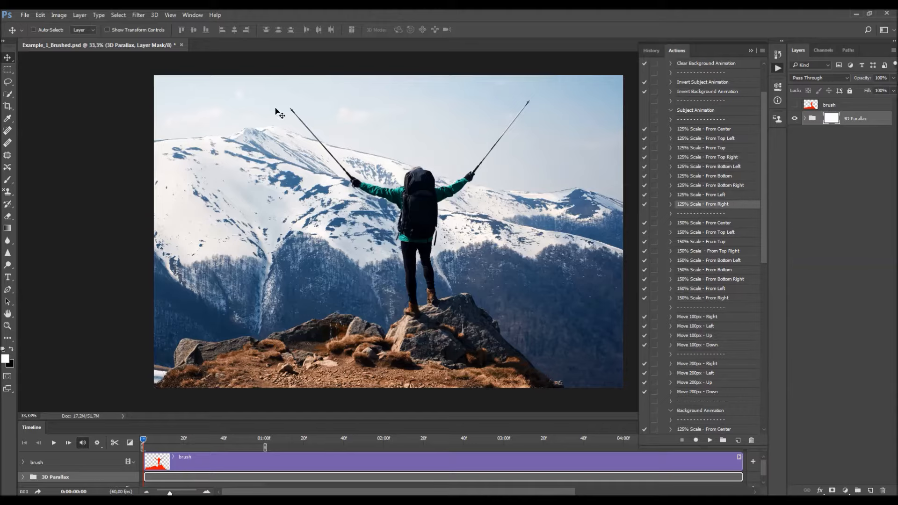
click(683, 132)
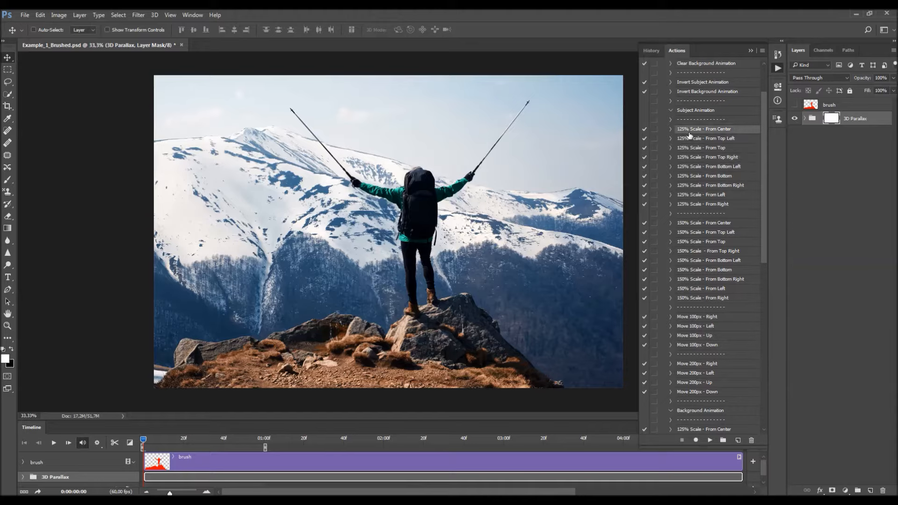
Review the subject's 150% Scale, Move 100px and Move 200px actions without running them
scroll(701, 167, down, 1)
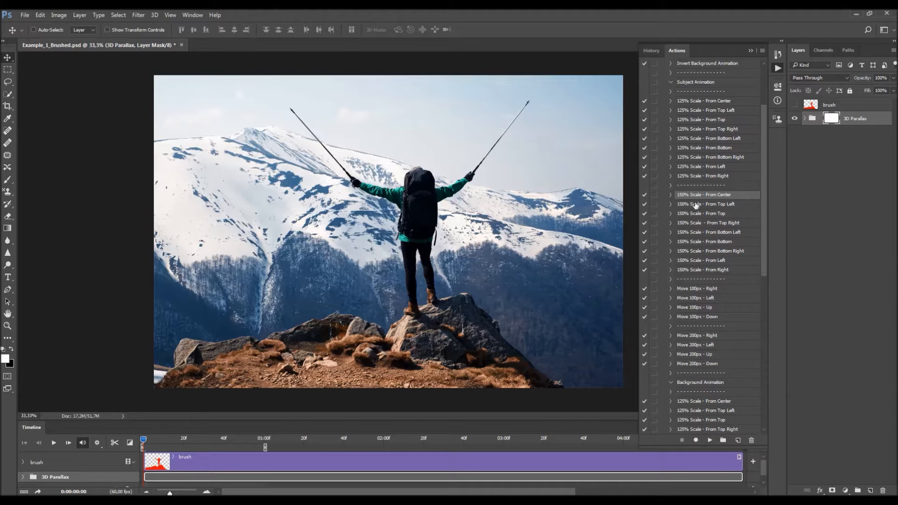
scroll(698, 198, down, 2)
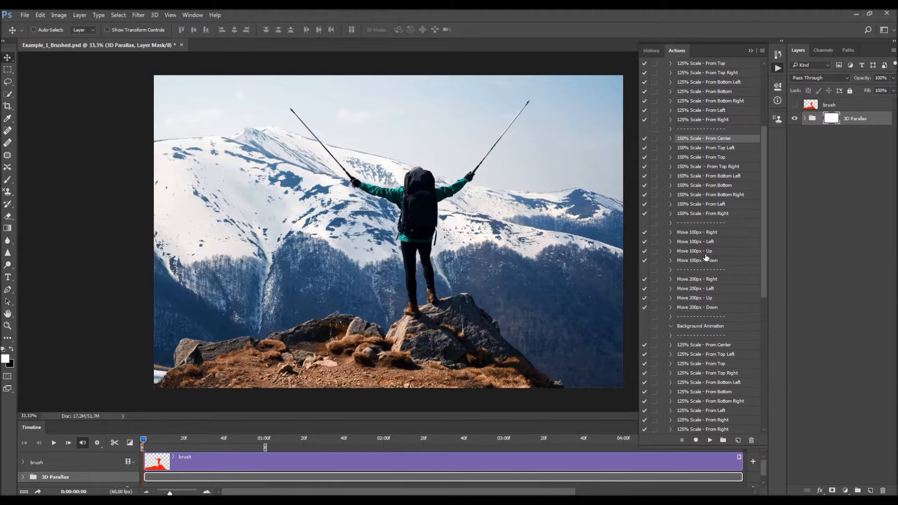
click(717, 242)
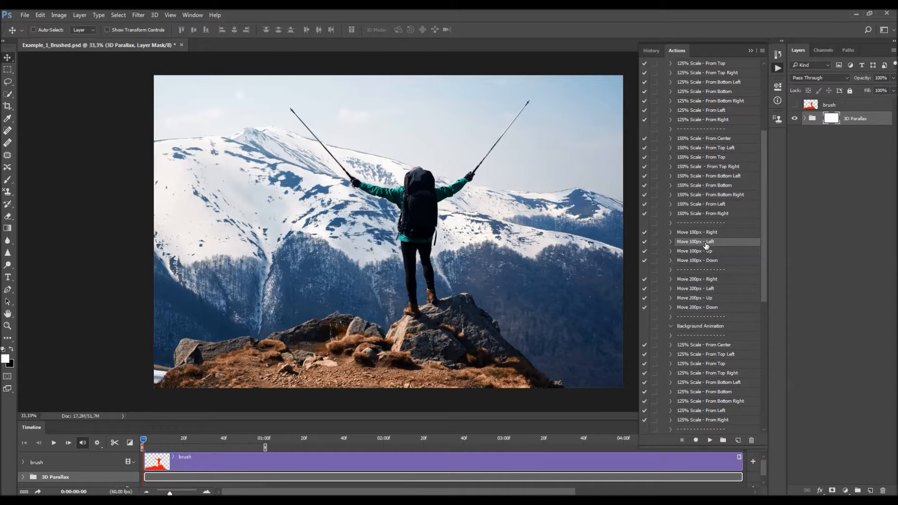
scroll(701, 235, down, 1)
click(702, 253)
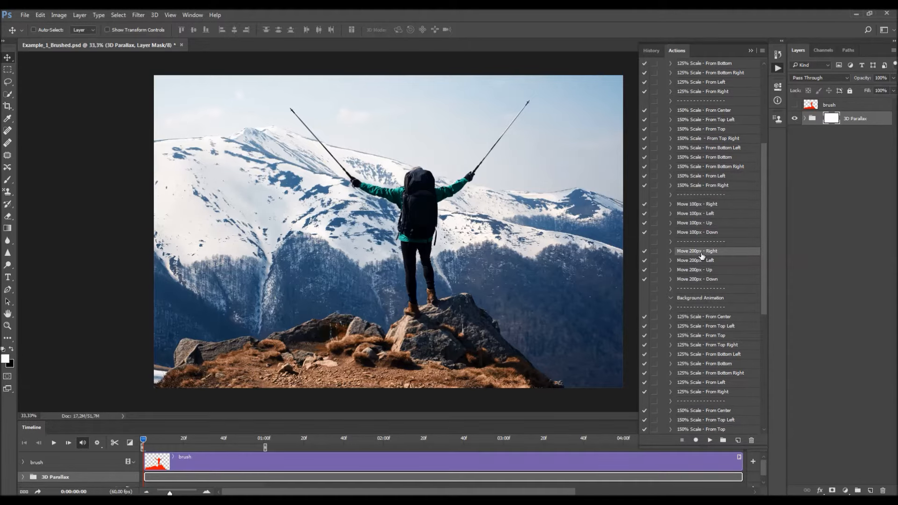
scroll(731, 259, down, 3)
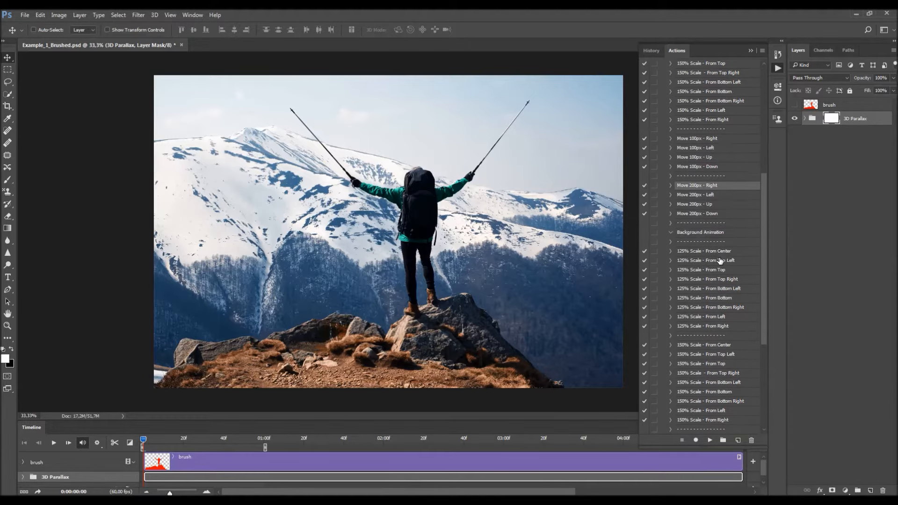
Review the Background Animation group from 125% Scale - From Center through 150% Scale - From Right, and select 125% Scale - From Center
click(693, 206)
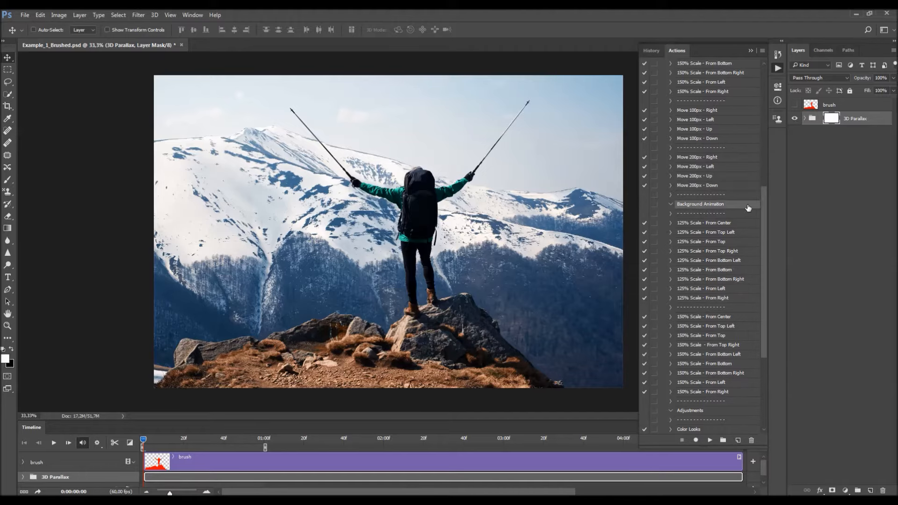
scroll(735, 212, down, 1)
click(728, 195)
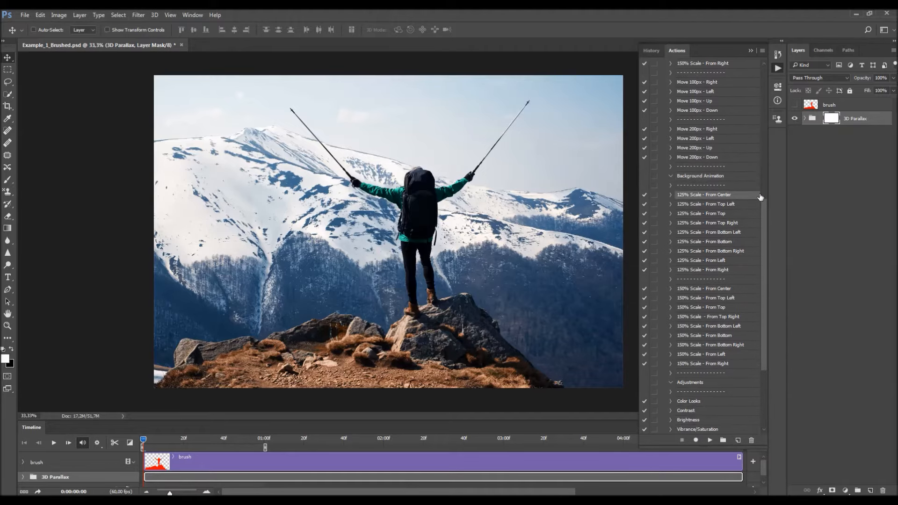
scroll(712, 318, down, 1)
shift+click(724, 326)
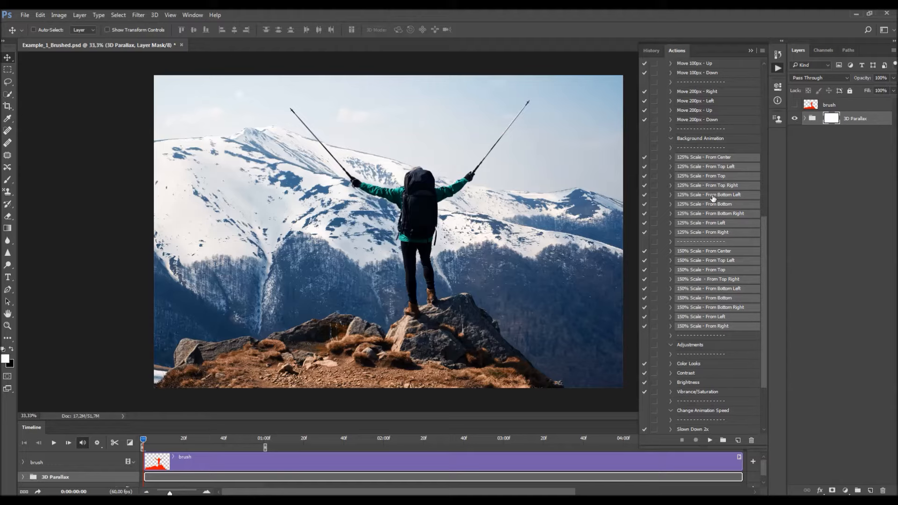
click(717, 159)
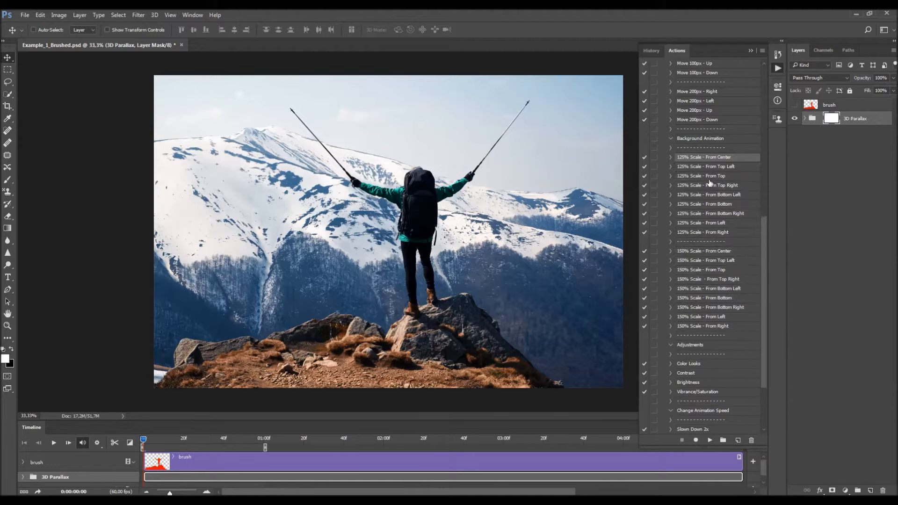
scroll(702, 159, up, 5)
scroll(695, 136, down, 4)
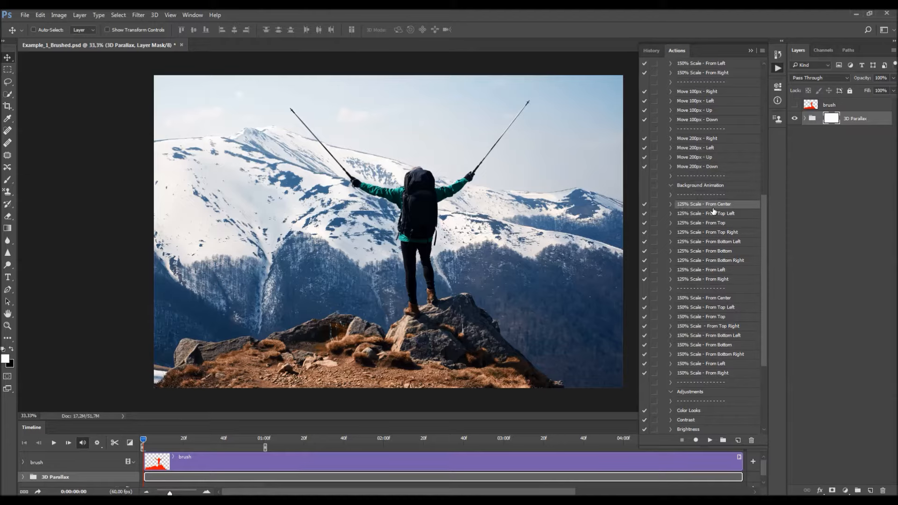
Look at the Adjustments actions Color Looks, Contrast, Brightness and Vibrance/Saturation without running them
scroll(708, 294, down, 3)
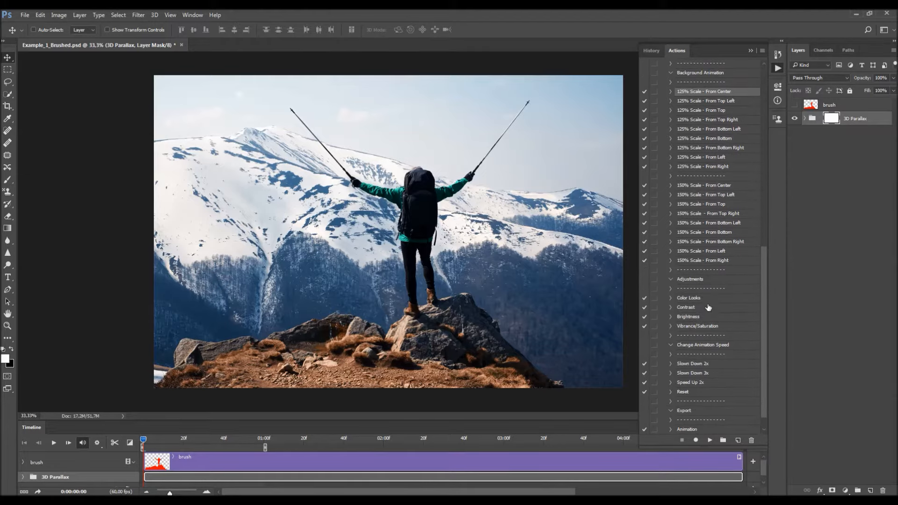
click(710, 300)
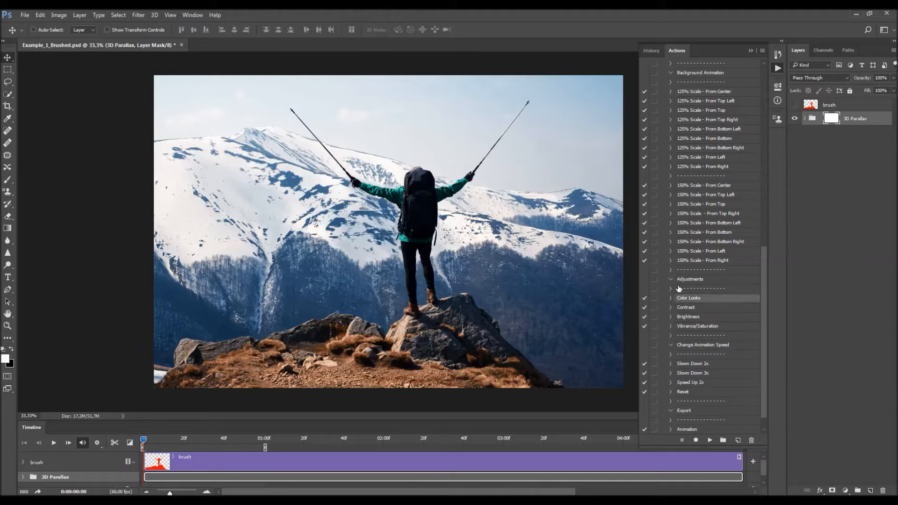
click(693, 308)
click(693, 318)
click(724, 328)
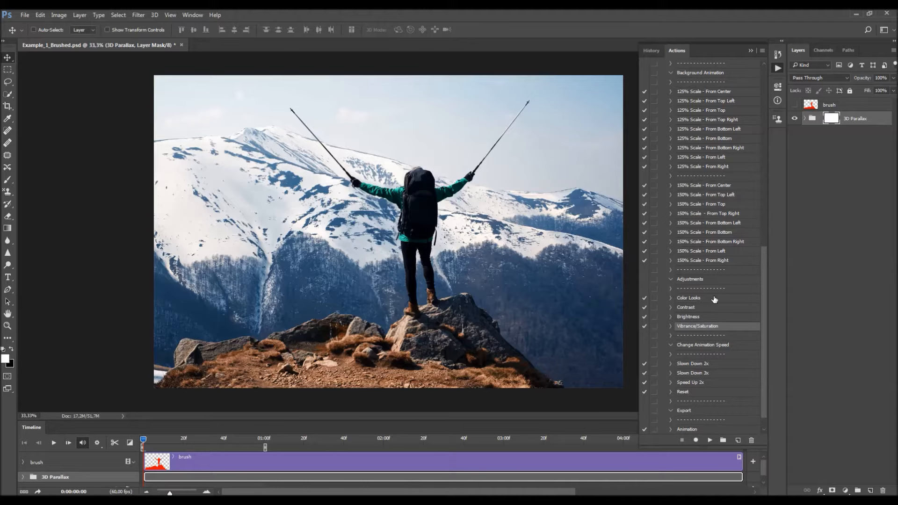
Look through the Change Animation Speed actions Slow Down 2x, Slow Down 3x, Speed Up 2x and Reset without running them
scroll(736, 293, down, 1)
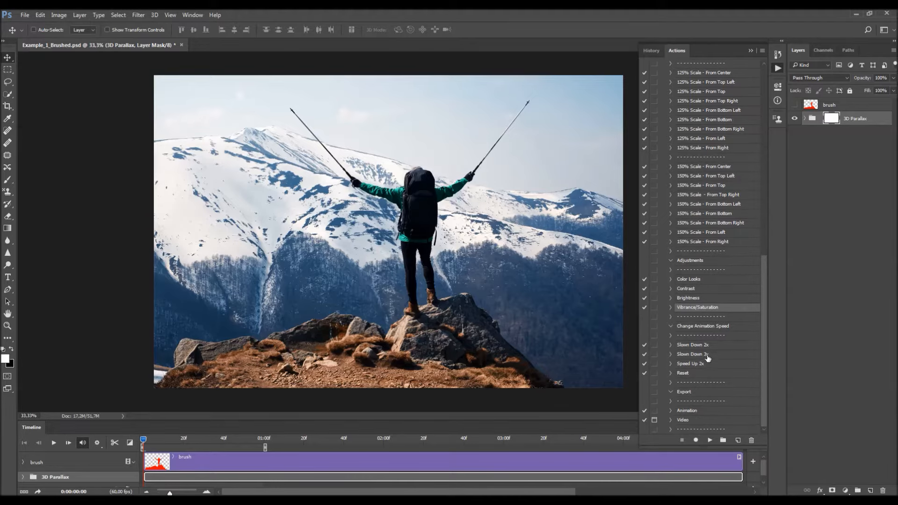
click(718, 327)
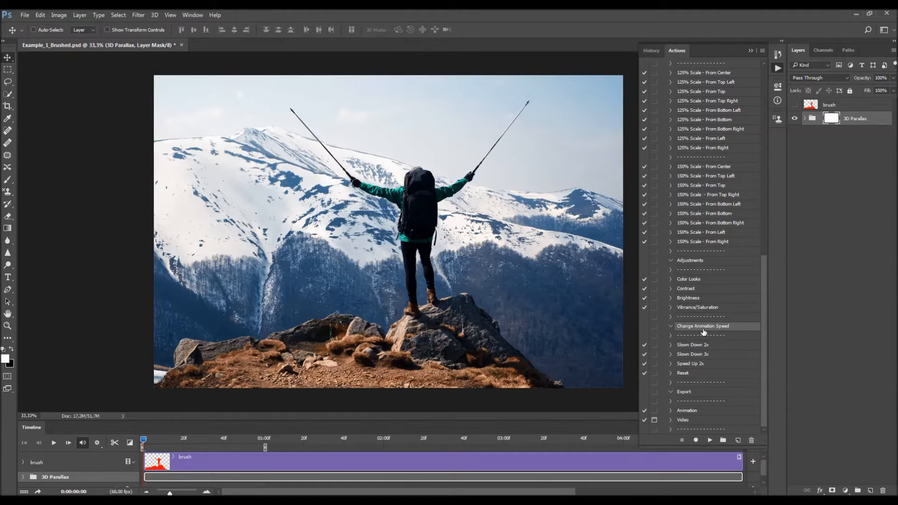
click(707, 347)
click(704, 355)
click(702, 364)
click(698, 373)
click(712, 347)
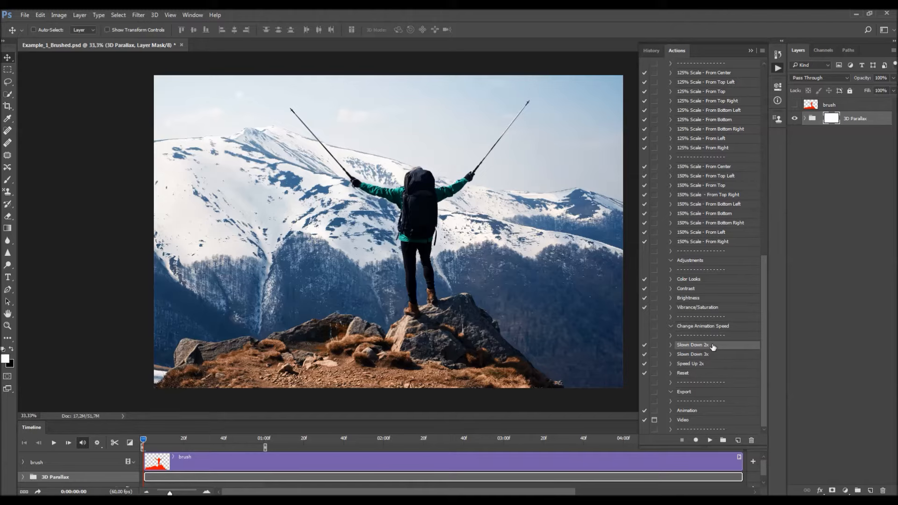
click(718, 354)
click(705, 363)
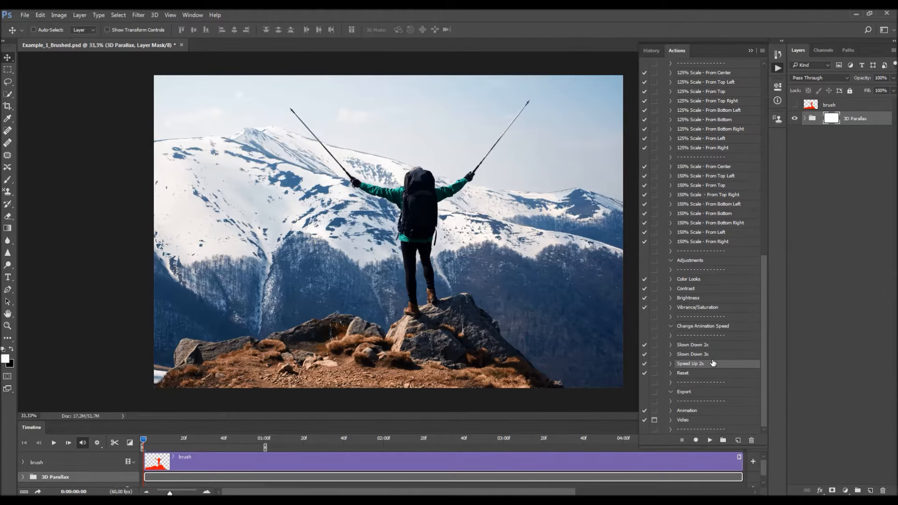
click(702, 374)
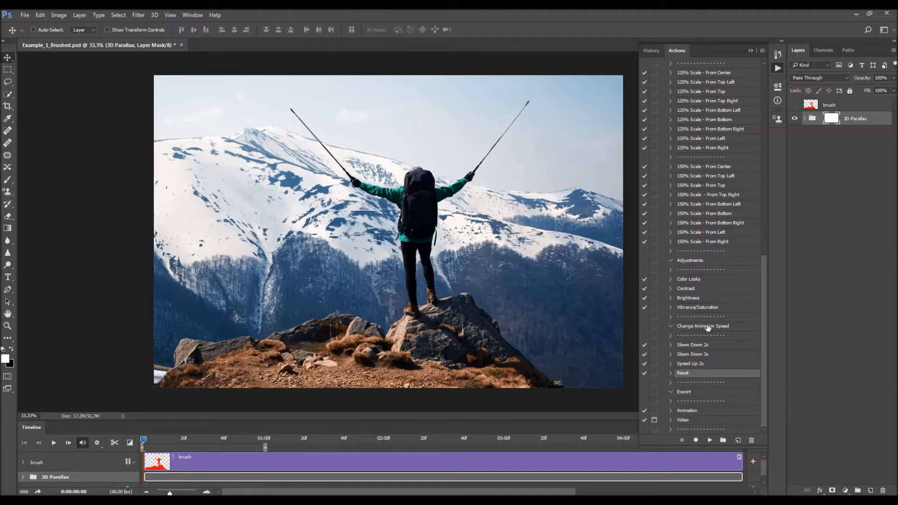
Look at the Animation and Video actions in the Export group, and return to the start of the action list
click(699, 394)
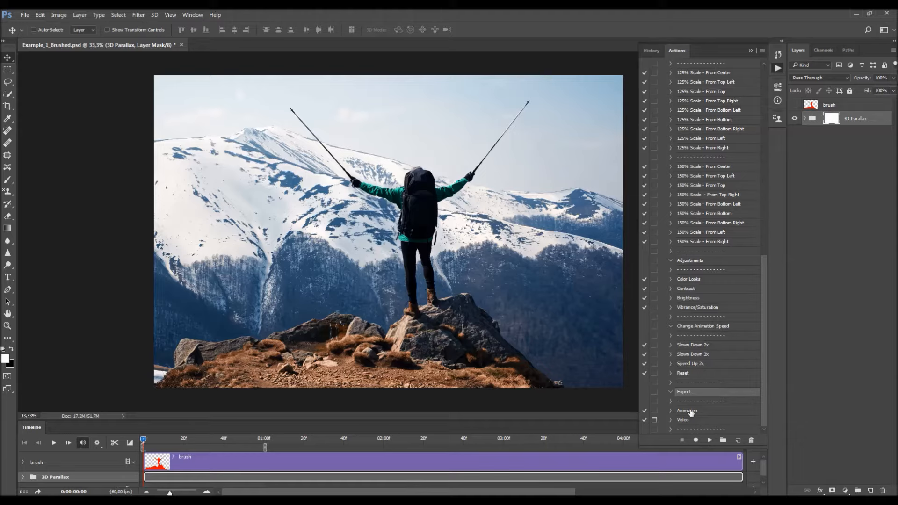
click(721, 411)
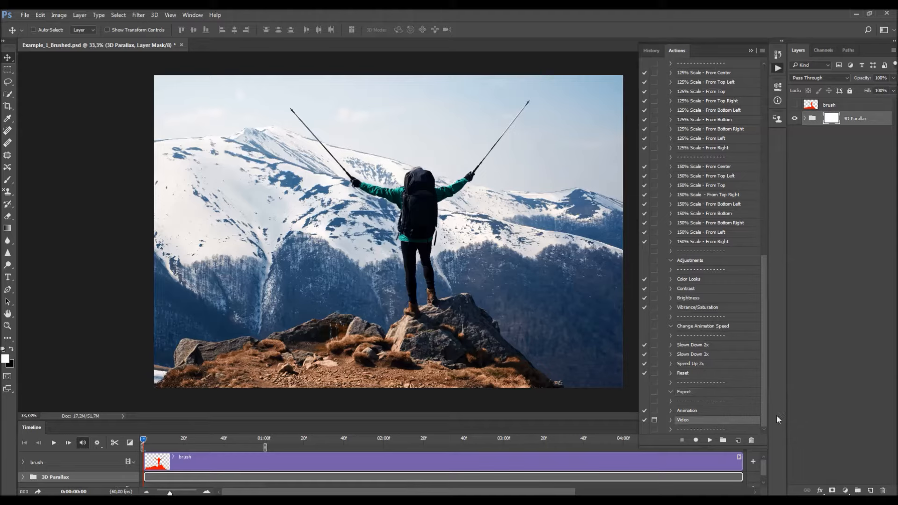
drag(765, 412, 755, 204)
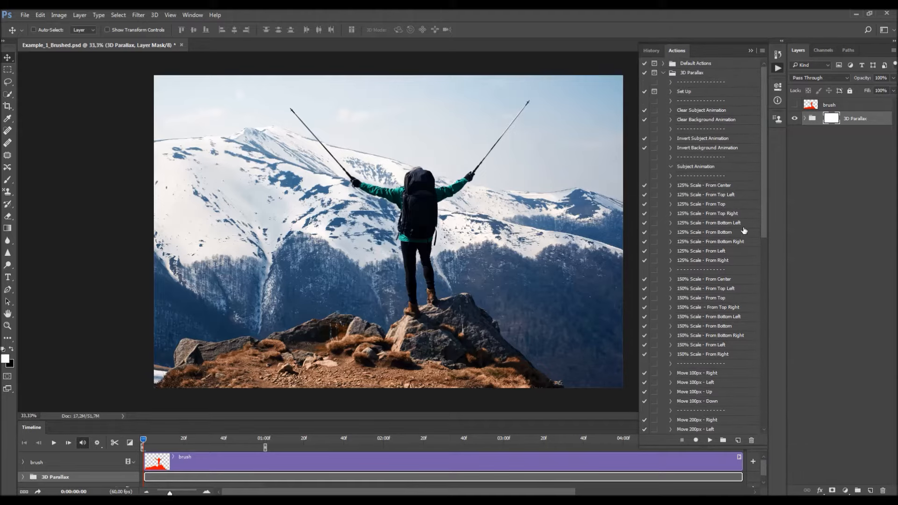
Expand the 3D Parallax layer group and run the Subject Animation action 125% Scale - From Center
click(805, 118)
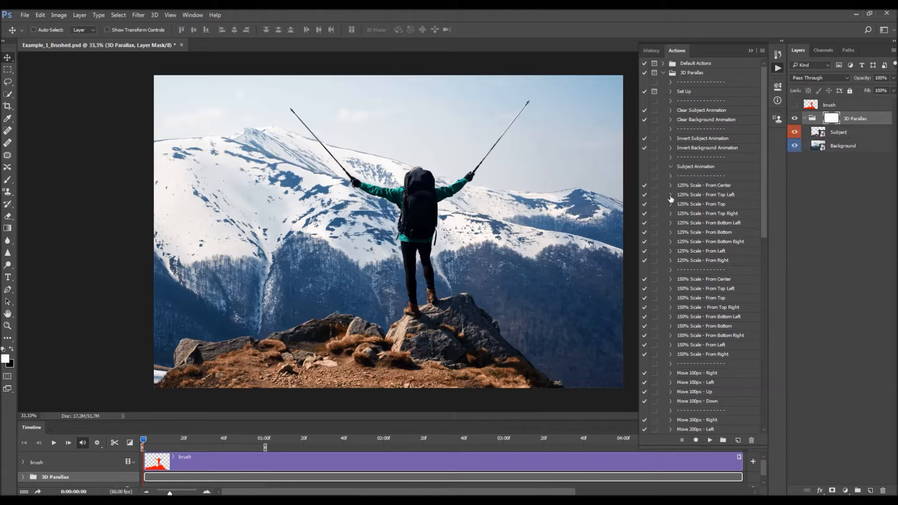
click(712, 187)
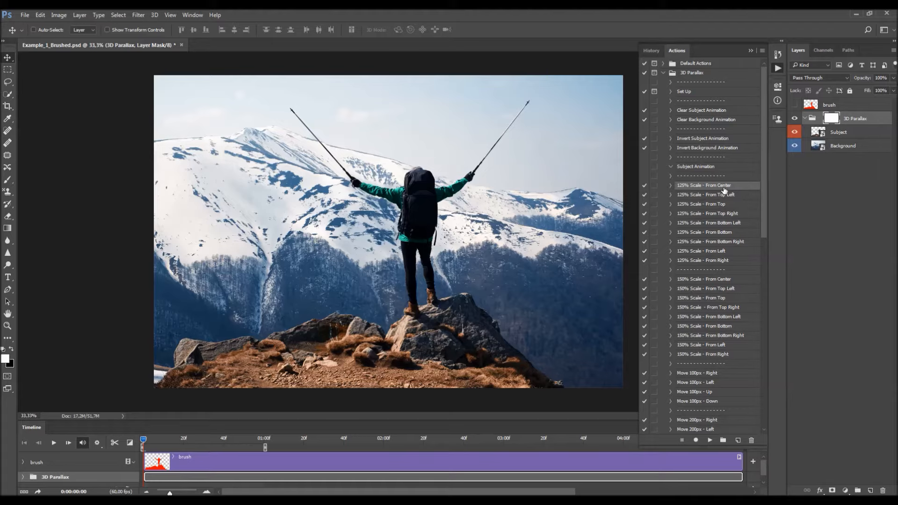
click(709, 440)
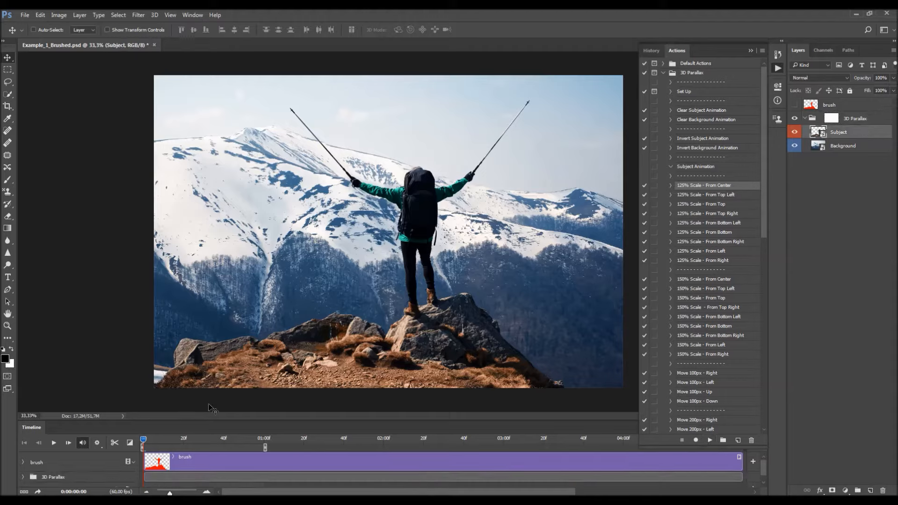
Play the subject animation, shorten the Actions panel to uncover the timeline options, and check the Loop Playback setting
click(54, 443)
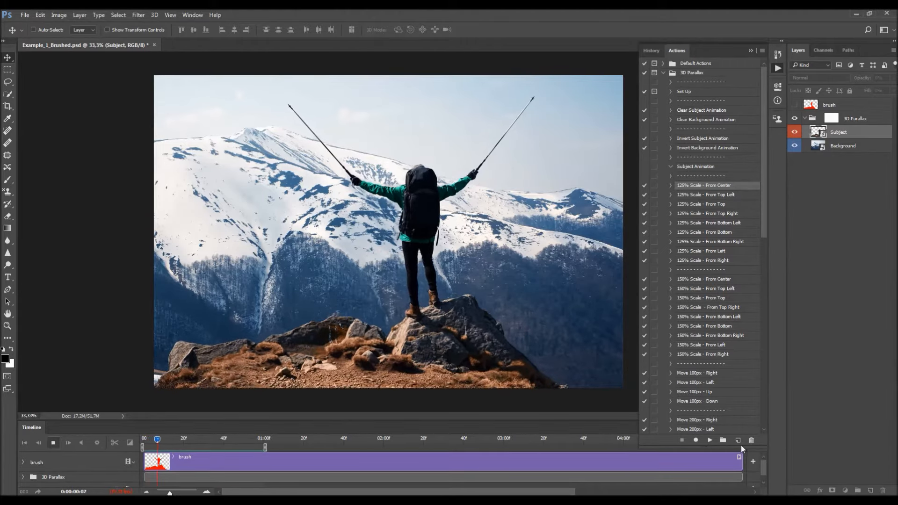
drag(730, 447, 725, 400)
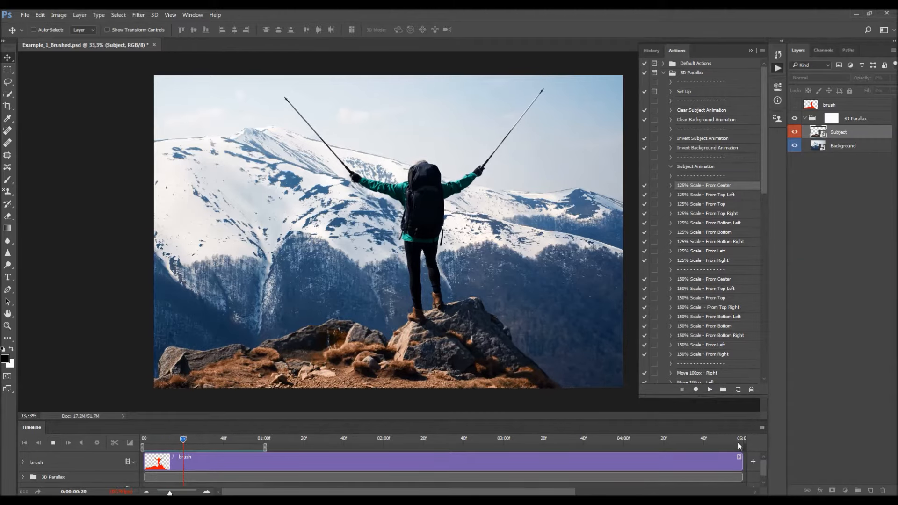
click(761, 428)
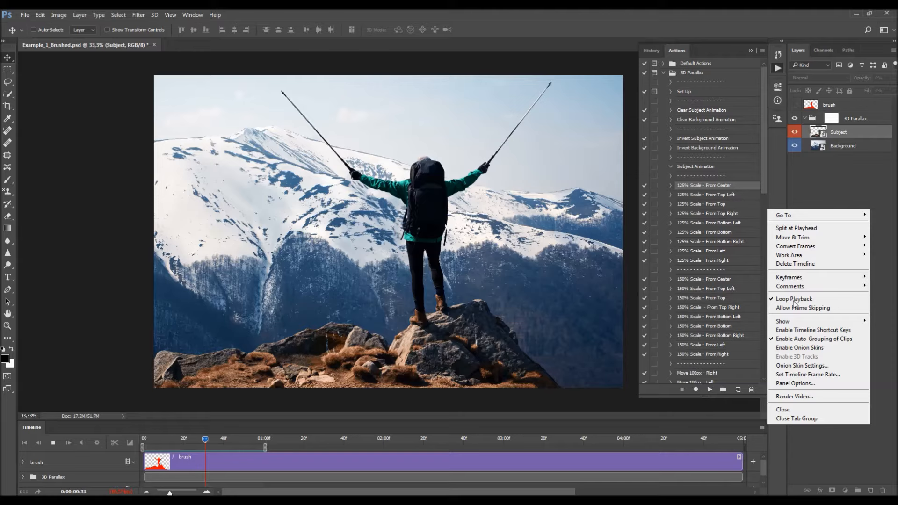
click(764, 431)
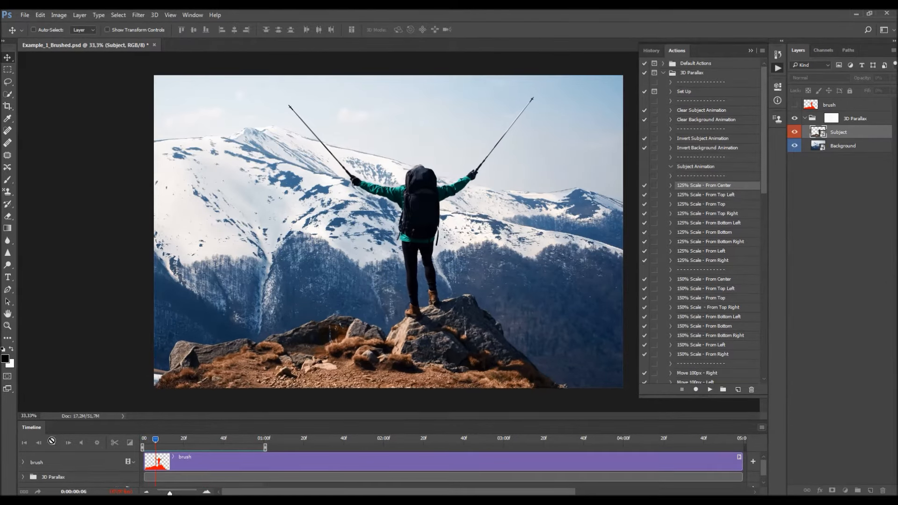
Stop the playback and scrub through the subject animation from the first frame to 01:00
key(space)
drag(687, 399, 688, 405)
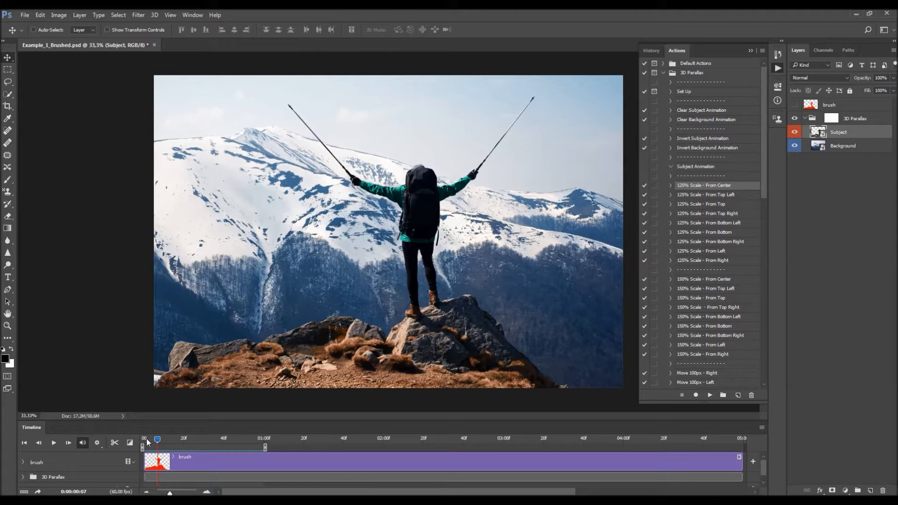
drag(152, 440, 143, 439)
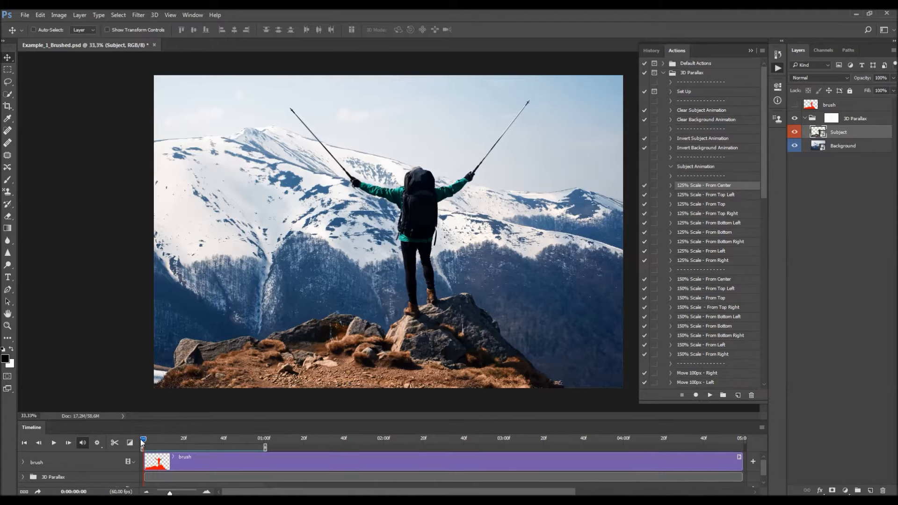
drag(159, 442, 264, 440)
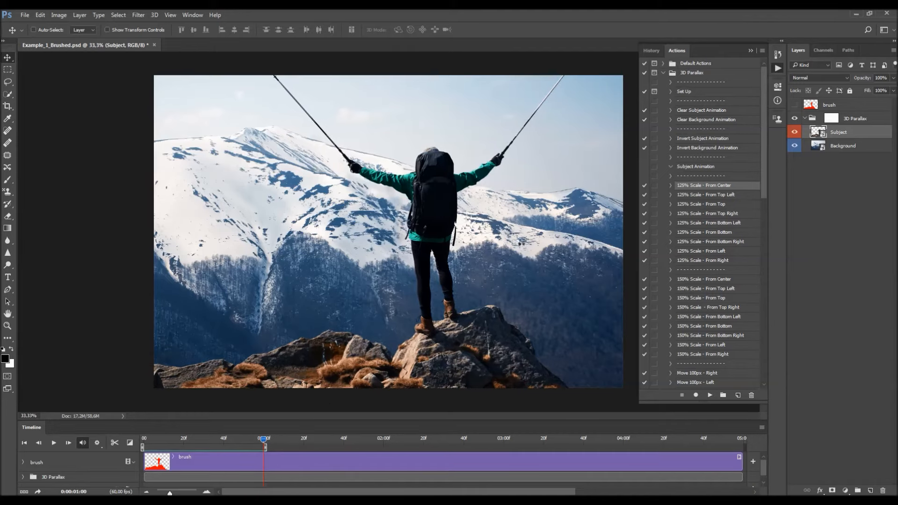
Run Invert Subject Animation and play the subject animation from the first frame
click(704, 140)
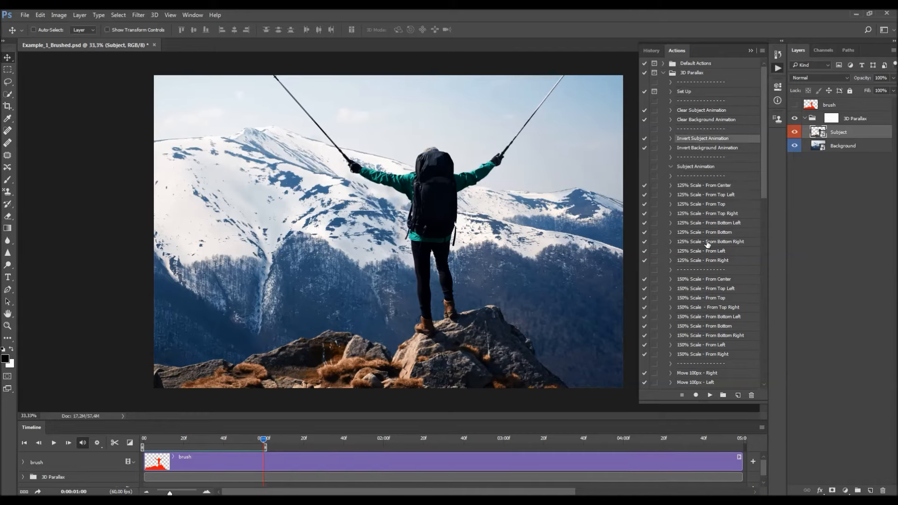
click(710, 396)
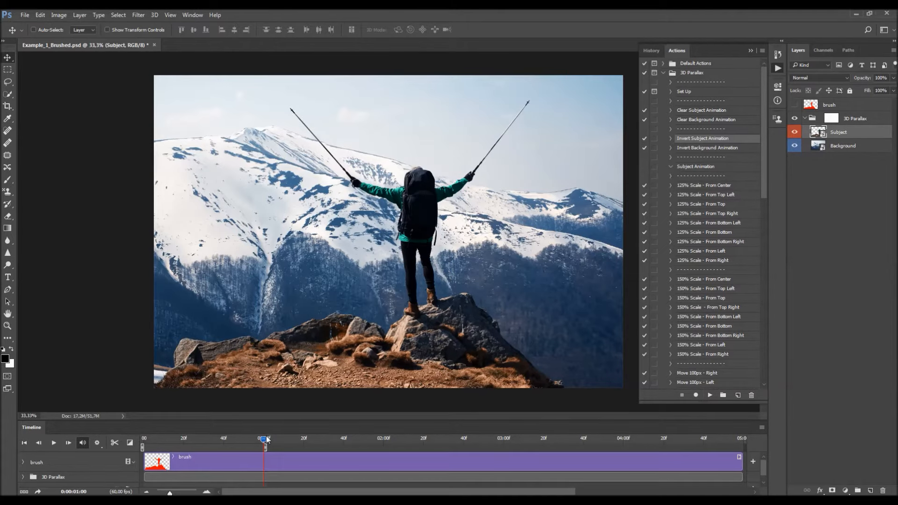
drag(266, 441, 143, 440)
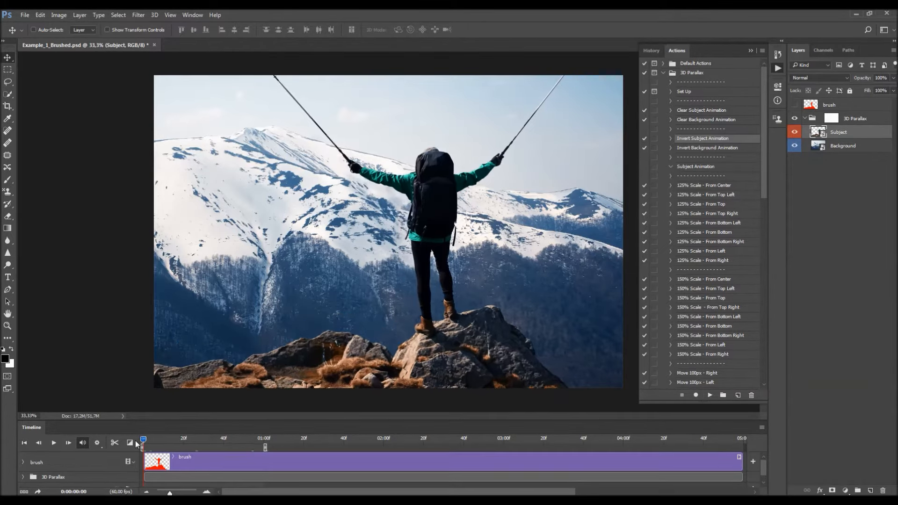
key(space)
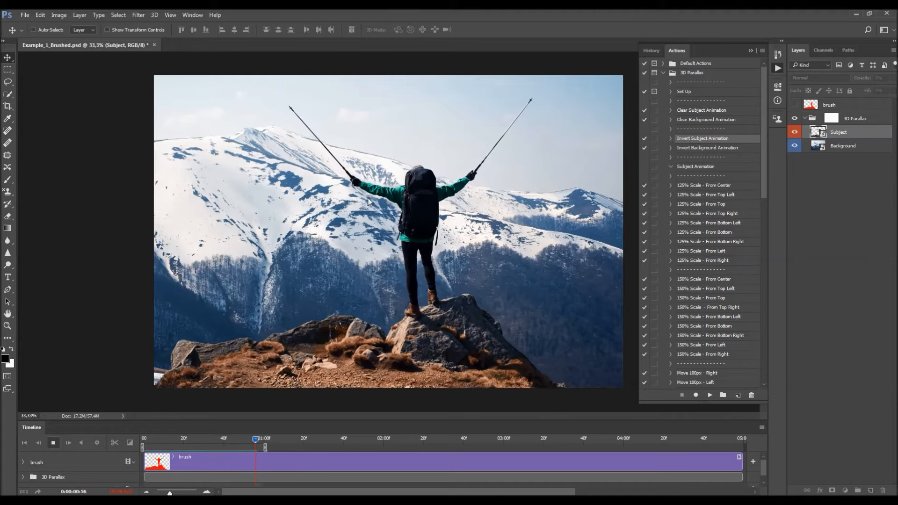
Stop the playback, run Invert Subject Animation again, and play the subject animation from the first frame
key(space)
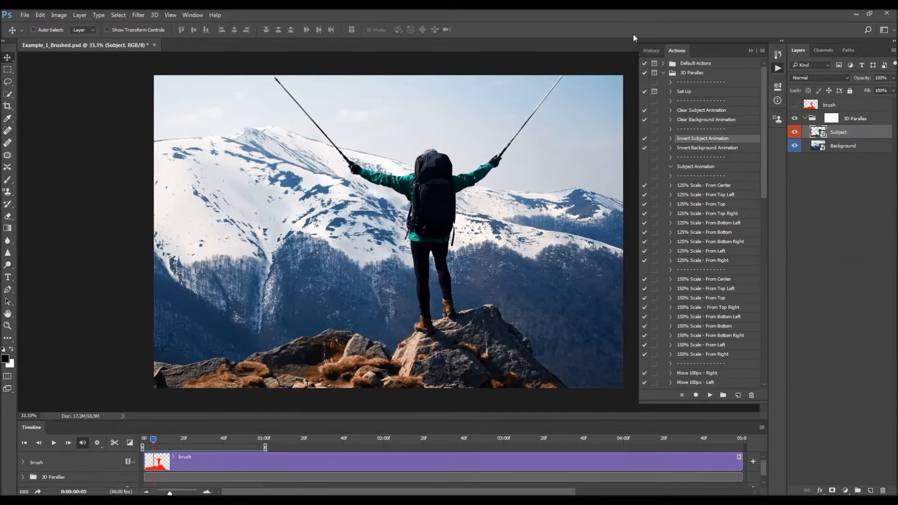
scroll(728, 314, down, 1)
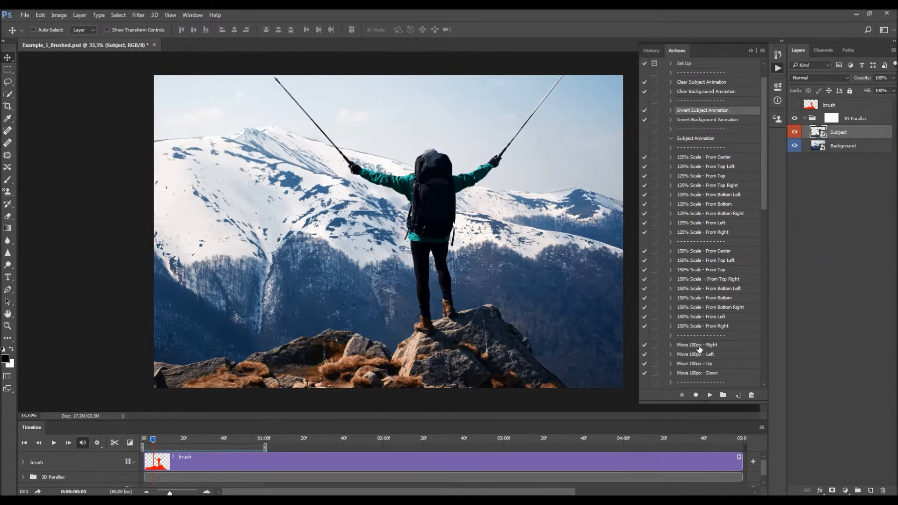
scroll(705, 152, up, 1)
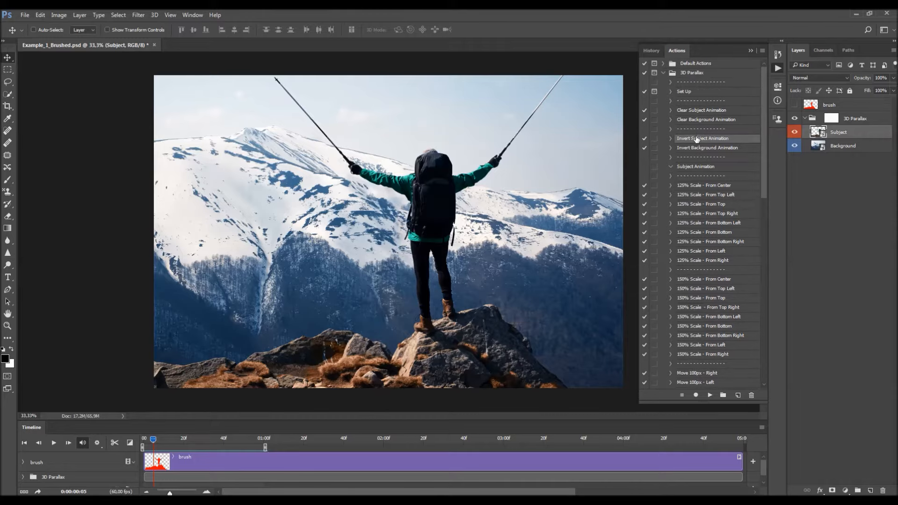
click(142, 442)
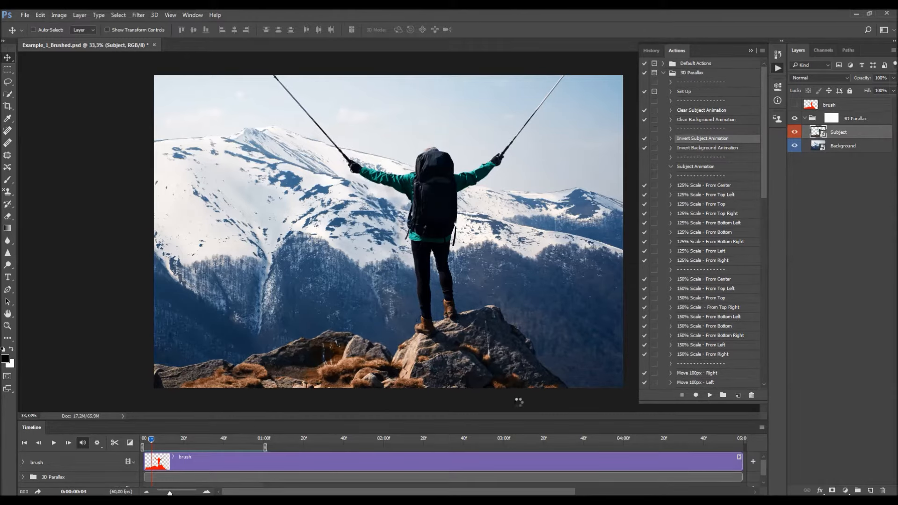
click(711, 395)
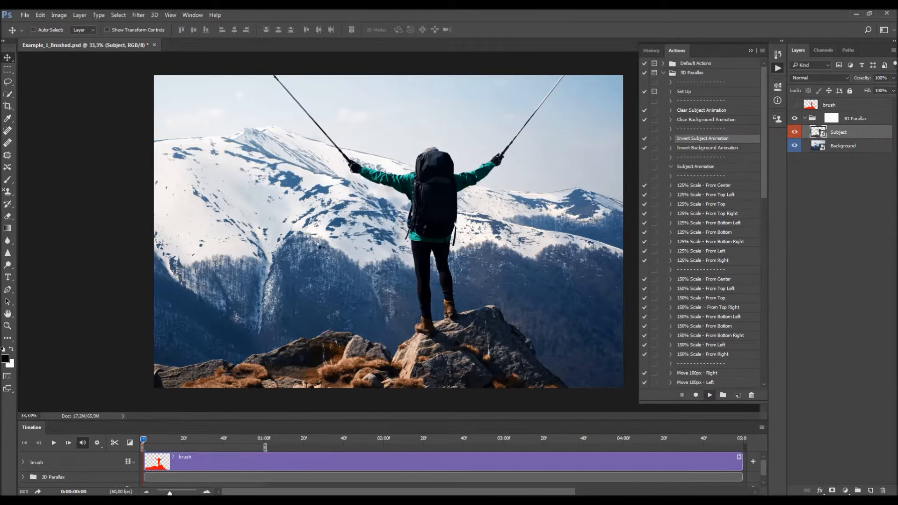
click(52, 443)
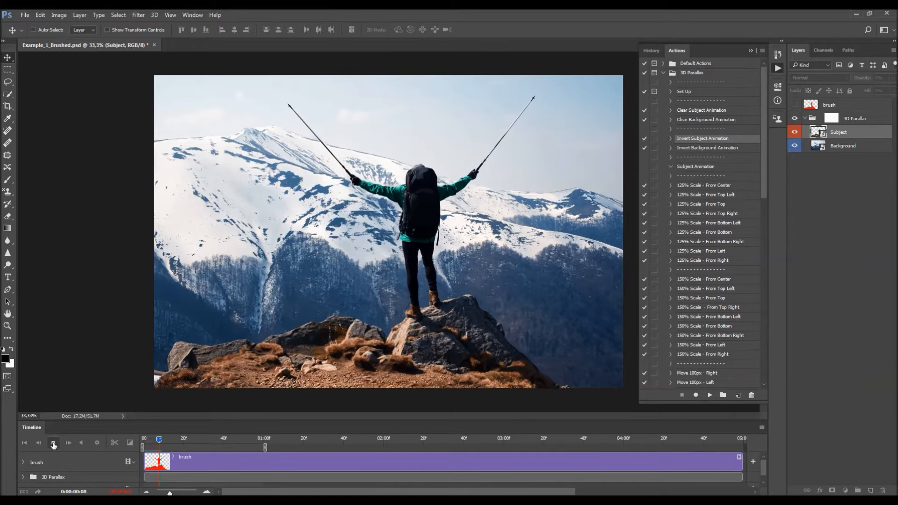
click(53, 444)
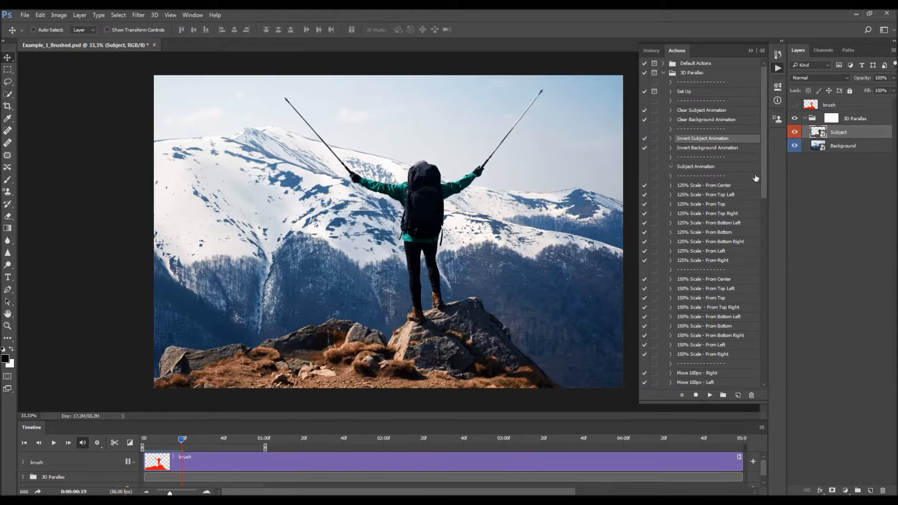
Run the Subject Animation action 125% Scale - From Top Left and preview the animation
scroll(724, 197, down, 4)
scroll(715, 314, up, 4)
click(728, 195)
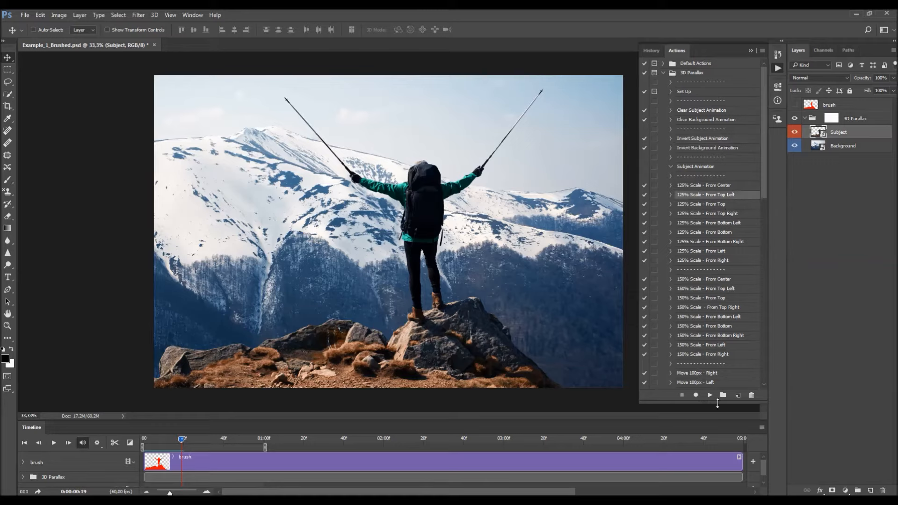
click(710, 396)
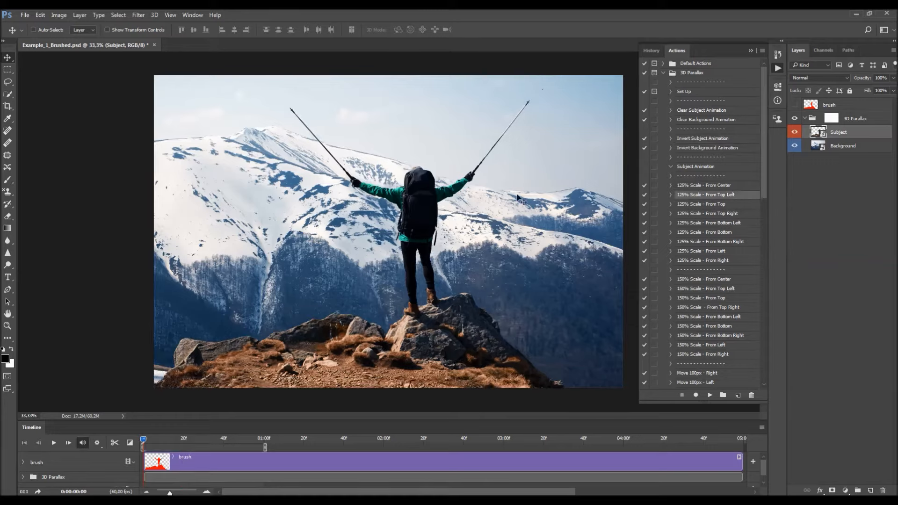
click(54, 443)
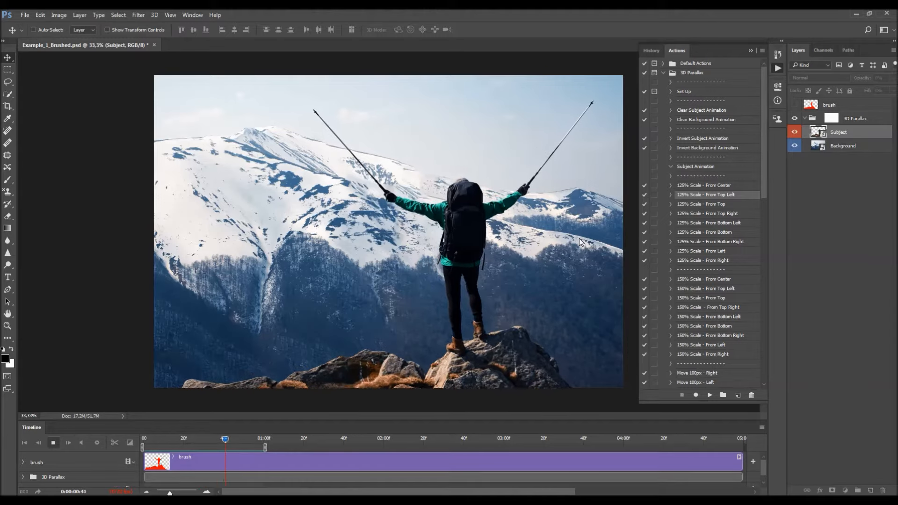
click(56, 444)
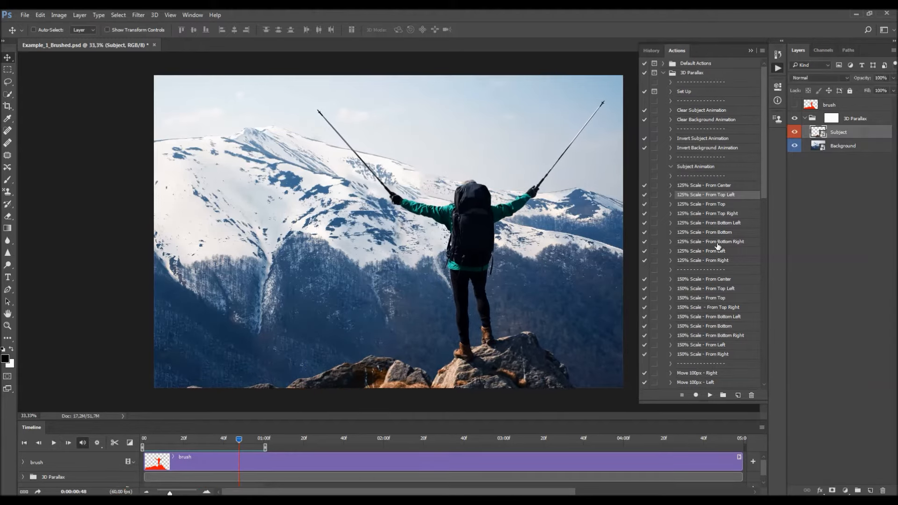
Run the Subject Animation action 150% Scale - From Top and preview the animation
scroll(738, 273, down, 5)
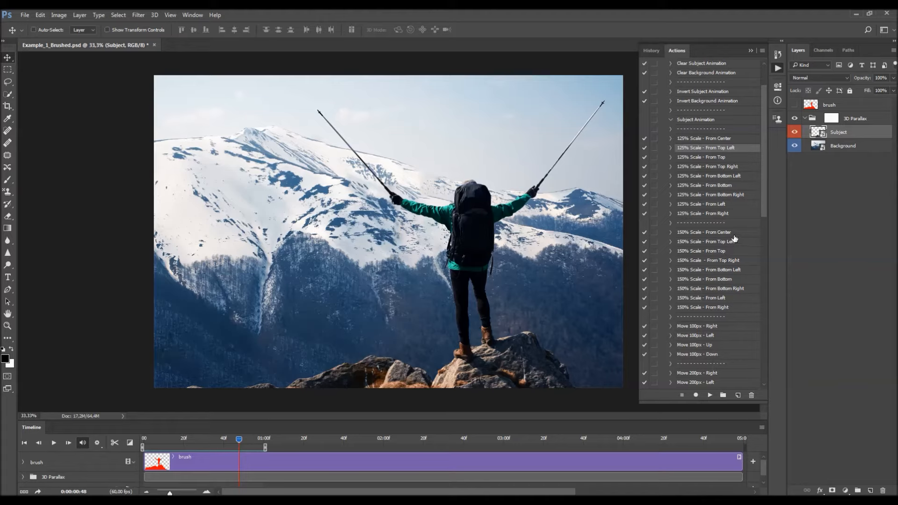
click(734, 235)
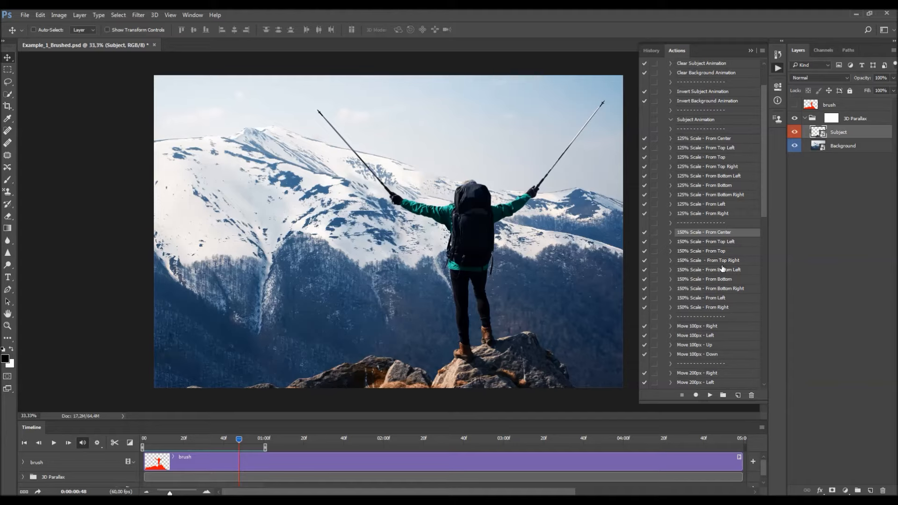
click(718, 255)
click(710, 395)
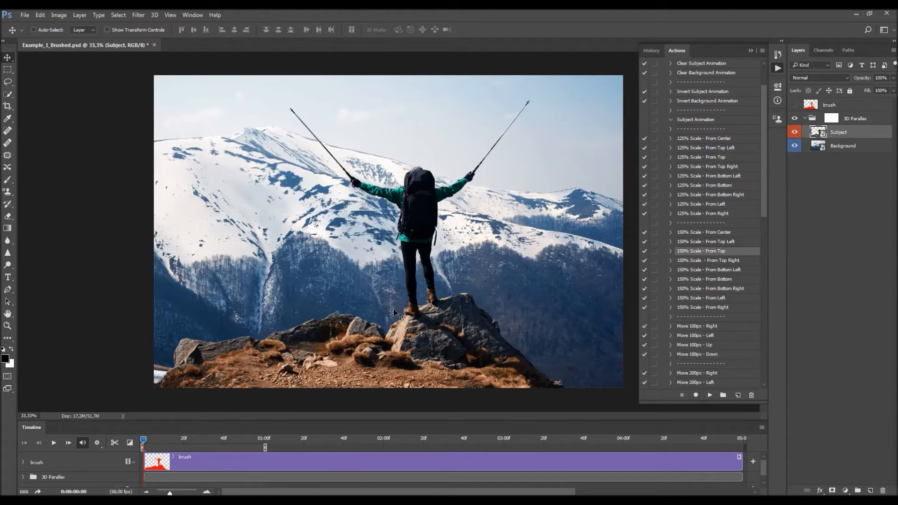
click(54, 443)
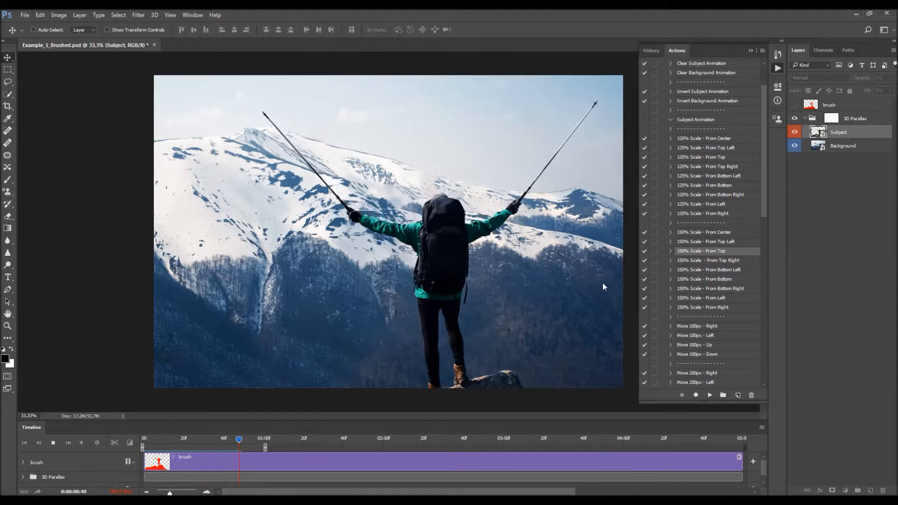
click(53, 443)
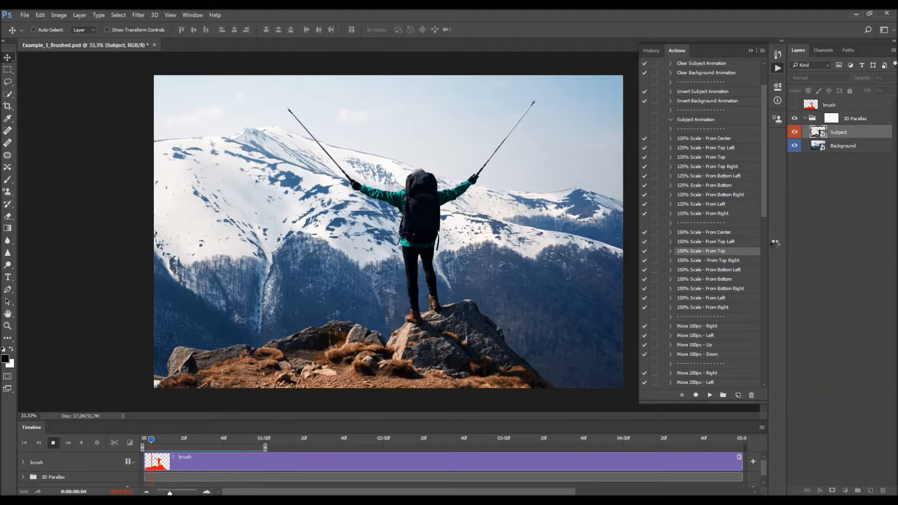
Look over the 125% subject scale directions and the two invert actions, and return the playhead to the first frame
click(728, 140)
click(728, 158)
click(730, 147)
click(721, 188)
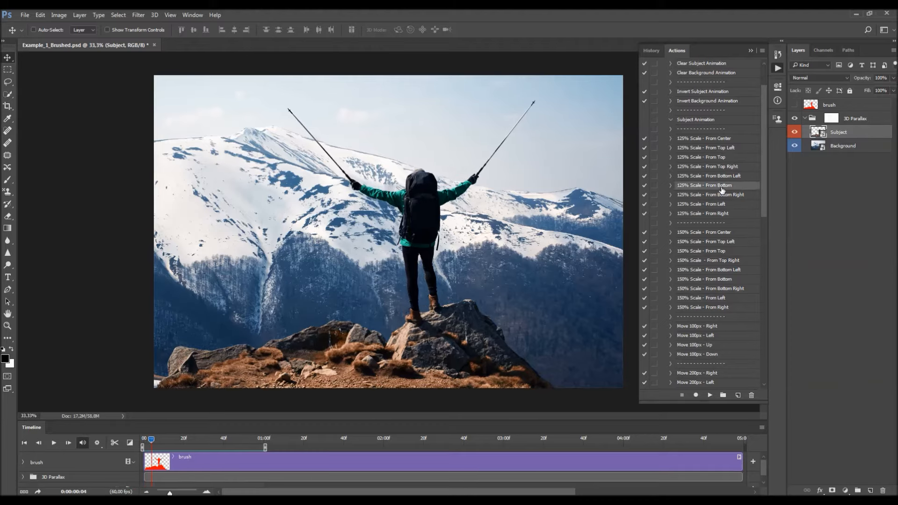
scroll(701, 204, up, 3)
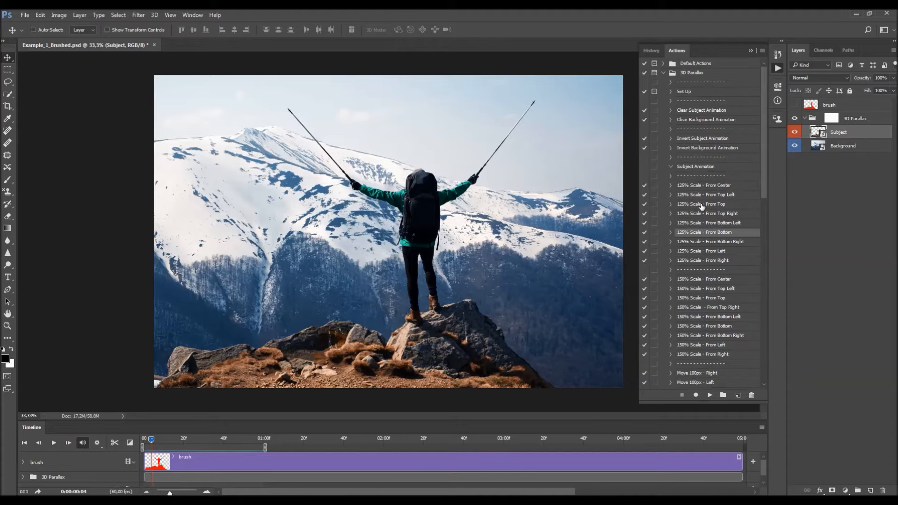
scroll(701, 207, down, 2)
click(715, 177)
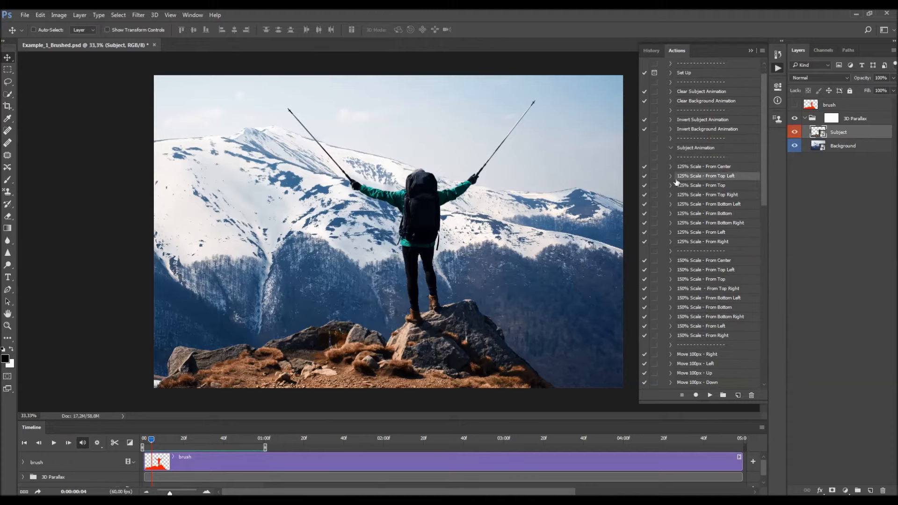
scroll(699, 183, up, 2)
click(694, 139)
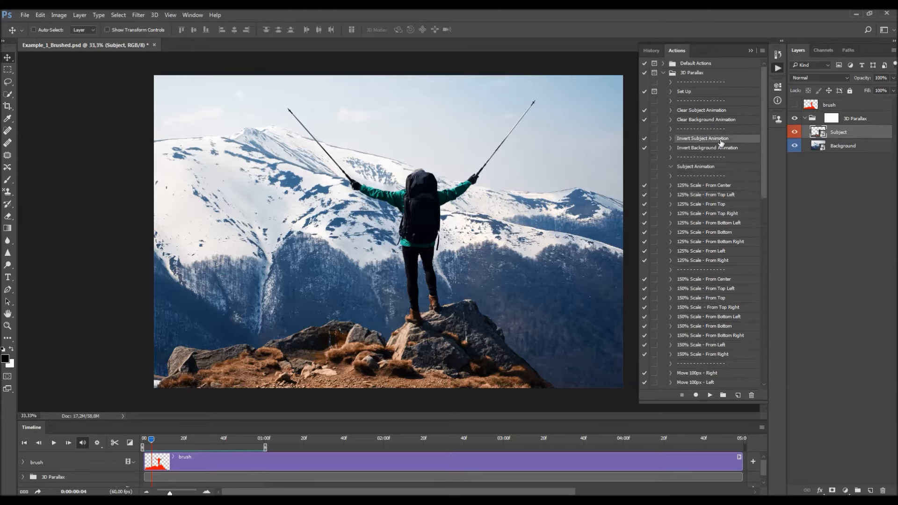
click(711, 149)
click(712, 140)
drag(151, 438, 137, 440)
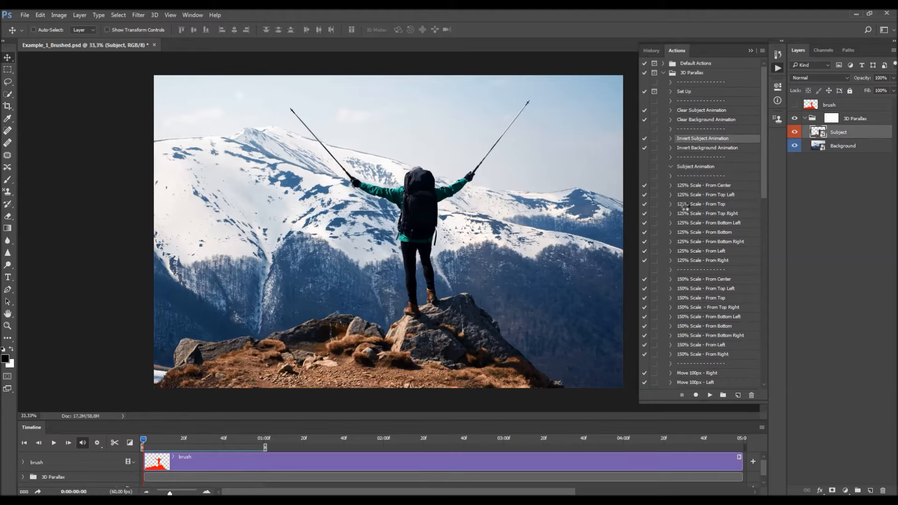
Compare the invert actions with the directional 125% and 150% Scale actions for the subject
click(712, 148)
click(720, 140)
click(724, 195)
click(718, 224)
click(721, 251)
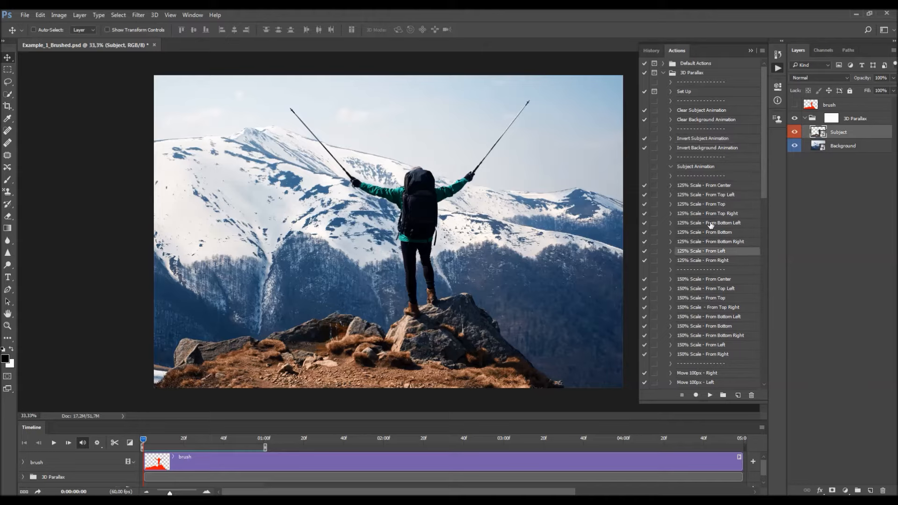
click(720, 141)
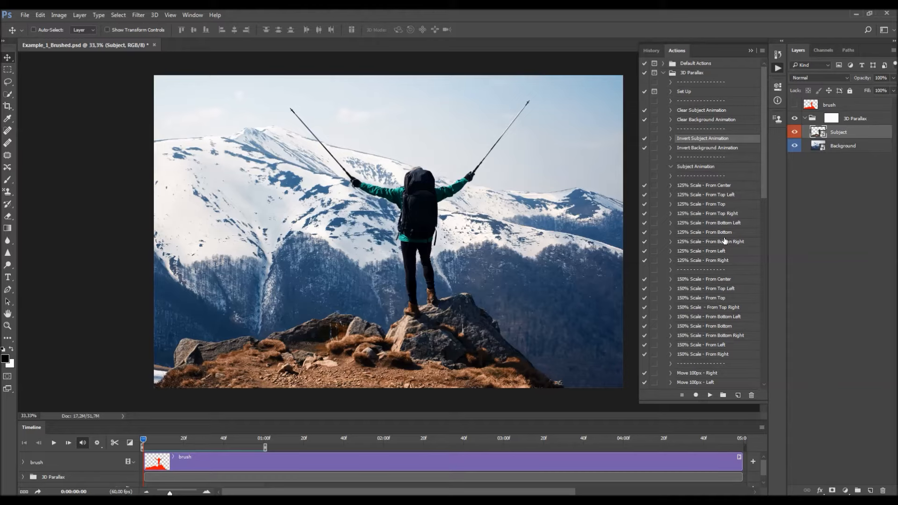
click(715, 317)
click(722, 243)
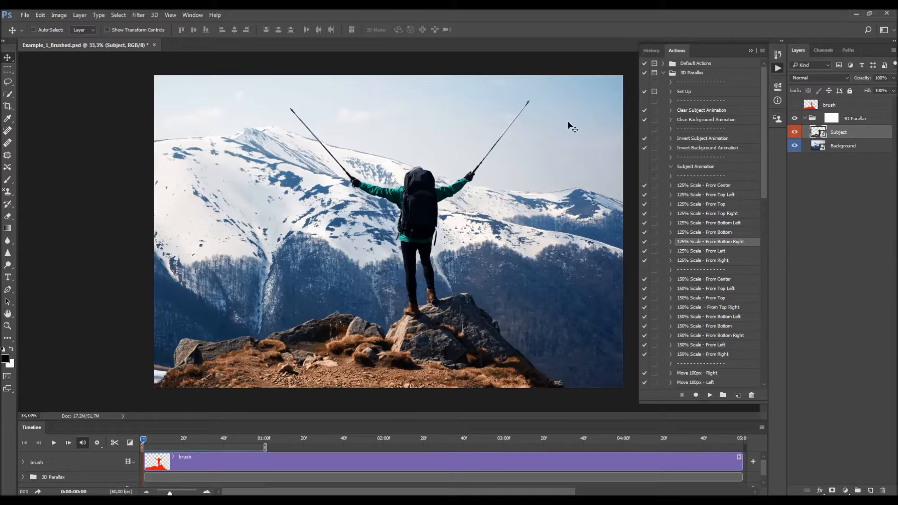
click(705, 139)
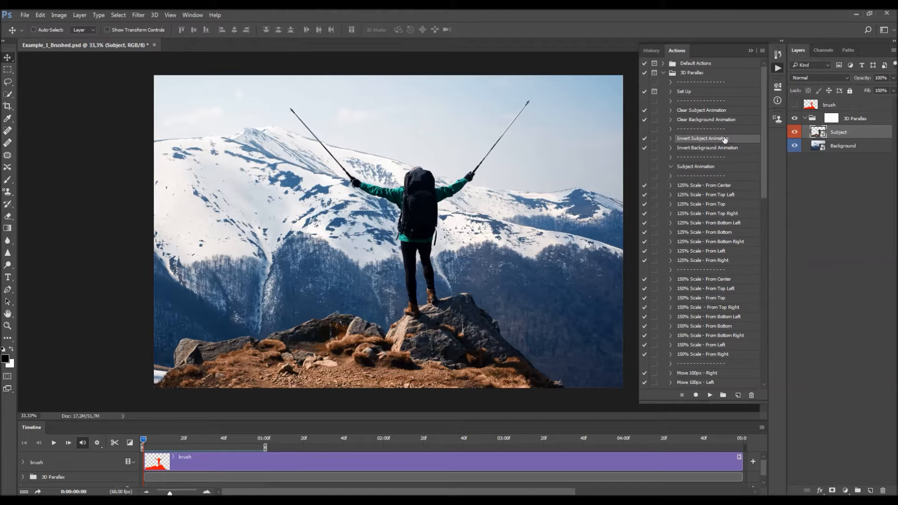
click(709, 289)
click(712, 335)
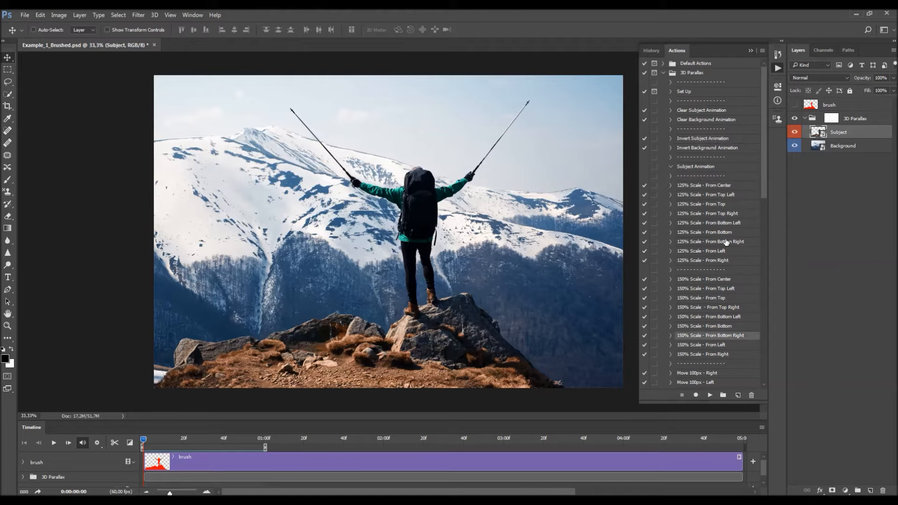
click(704, 242)
Apply the 125% Scale - From Top Left action from the Subject Animation set
scroll(758, 324, down, 3)
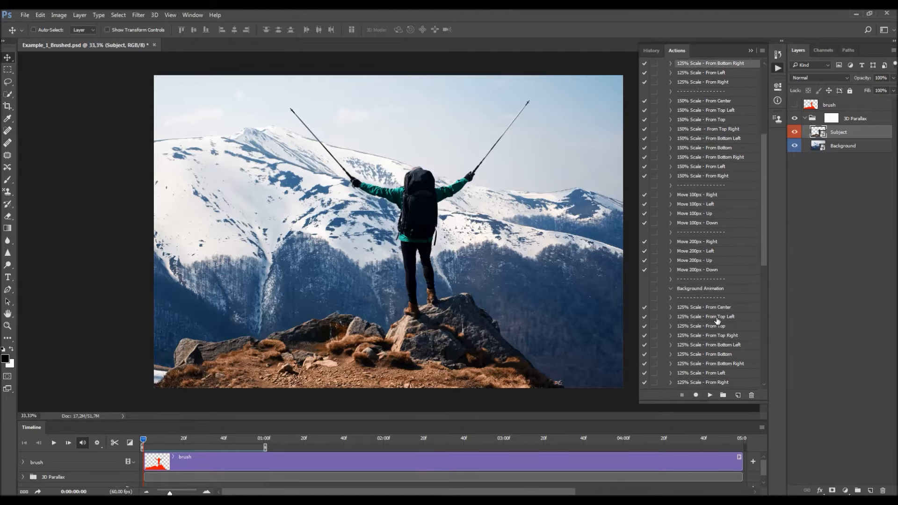
scroll(717, 335, up, 2)
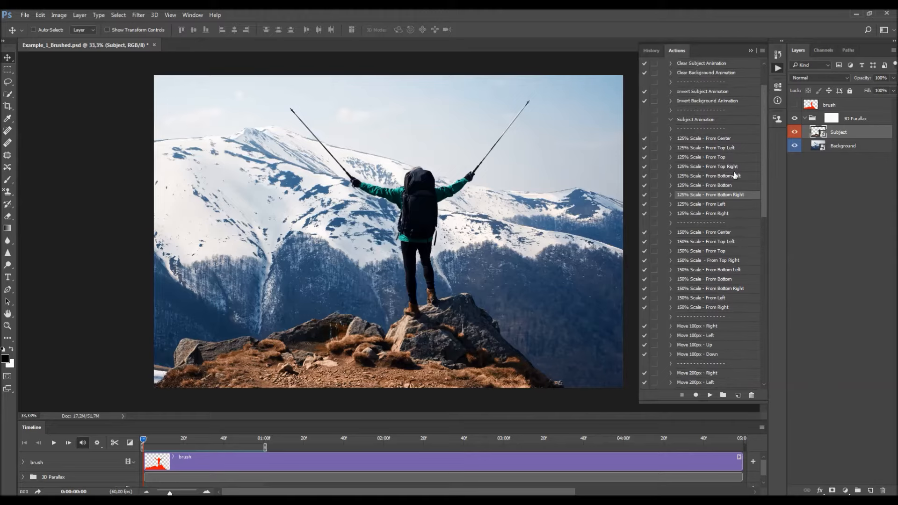
click(725, 150)
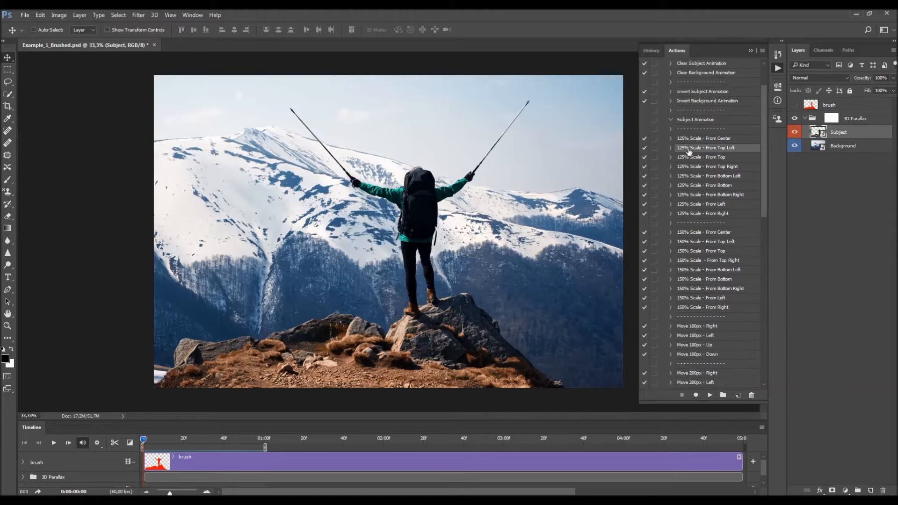
click(710, 395)
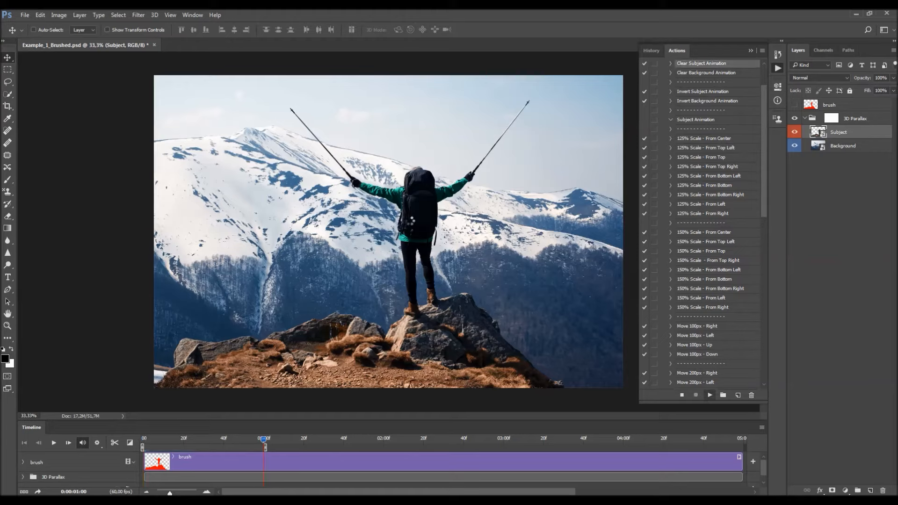
Run the Background Animation action 125% Scale - From Top Right
scroll(739, 262, down, 4)
scroll(721, 263, down, 6)
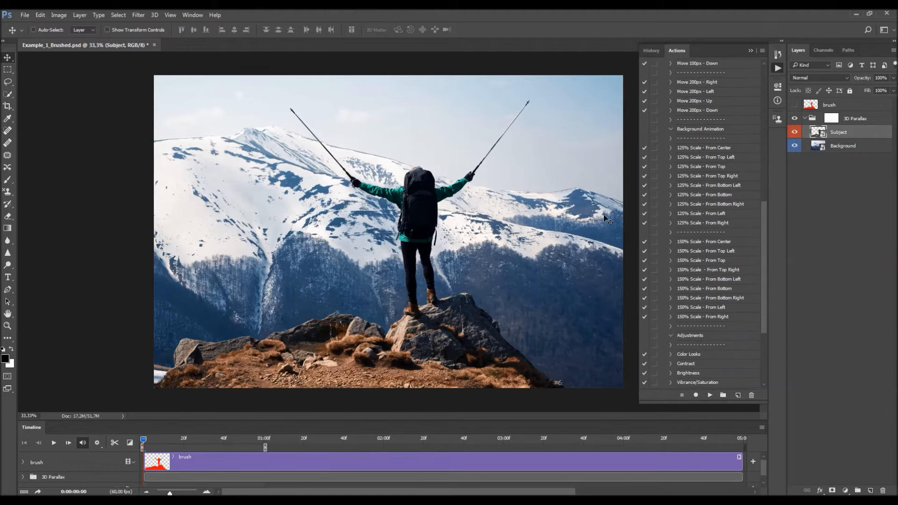
click(718, 178)
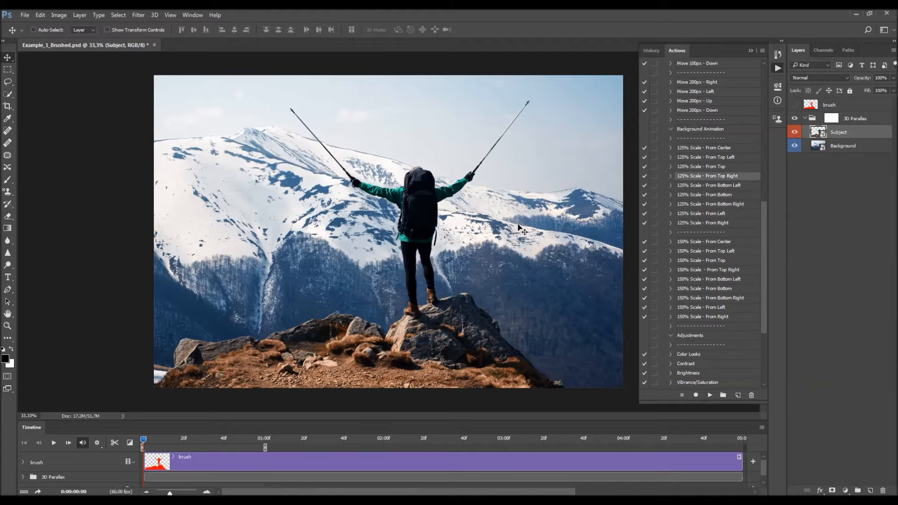
click(709, 395)
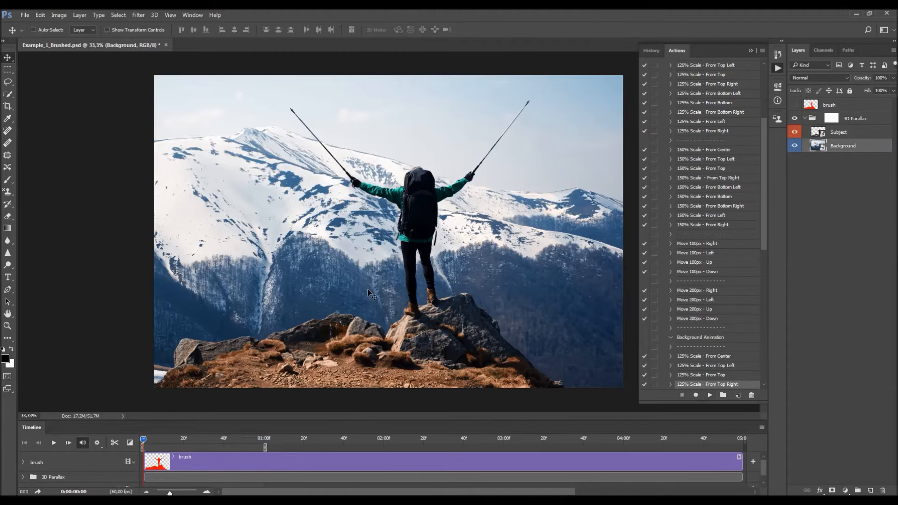
Play the combined subject and background animation, and stop the playback after previewing it
click(53, 443)
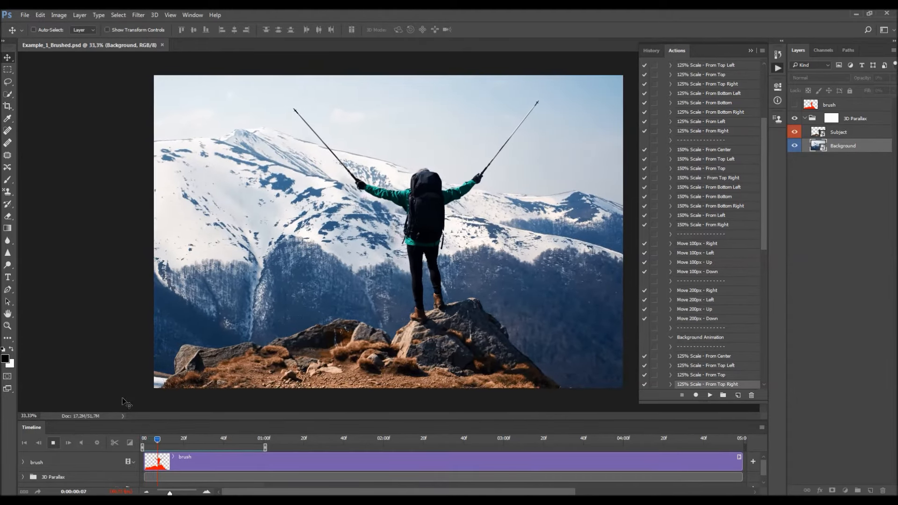
key(space)
scroll(714, 237, down, 6)
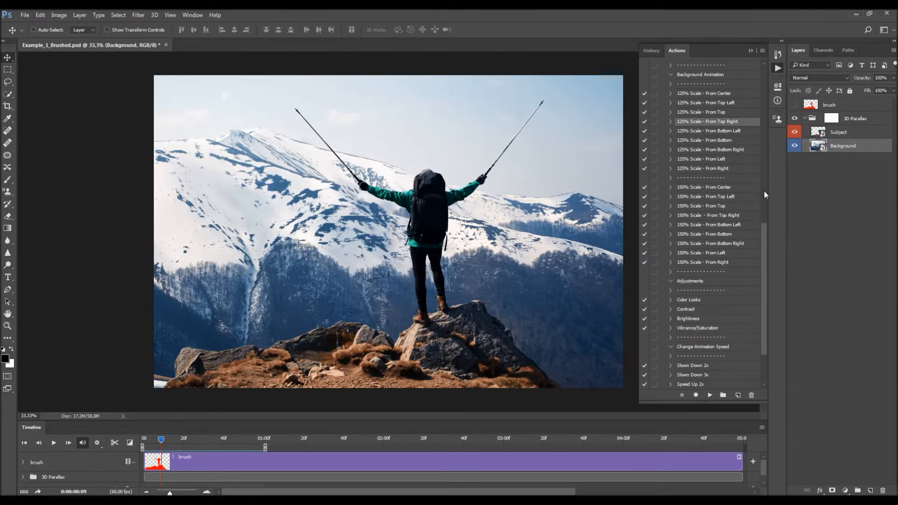
Run the Color Looks action from the Adjustments set and expand the Color Looks group to show its layers
scroll(712, 251, down, 2)
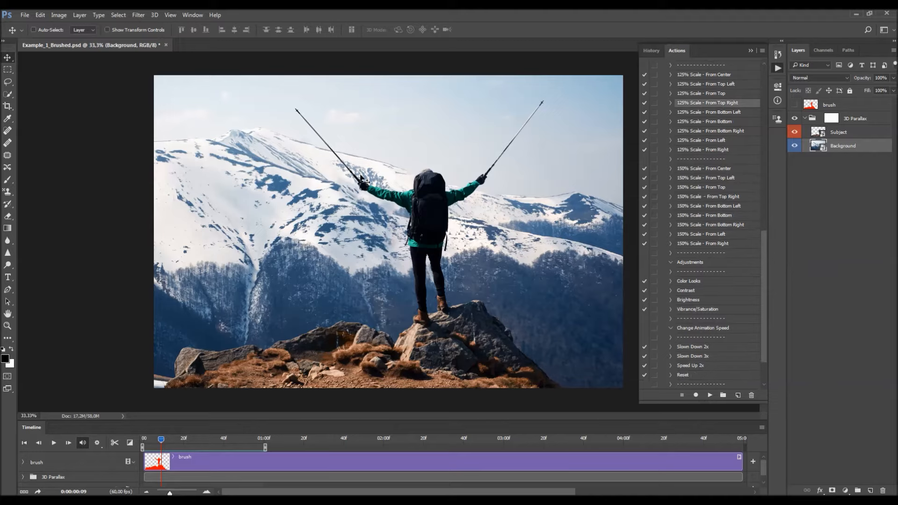
scroll(708, 164, down, 2)
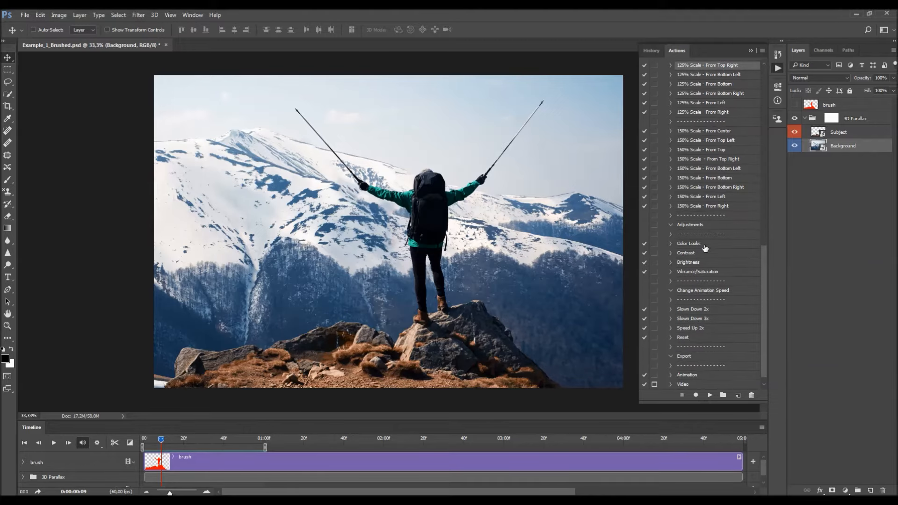
click(705, 244)
click(710, 395)
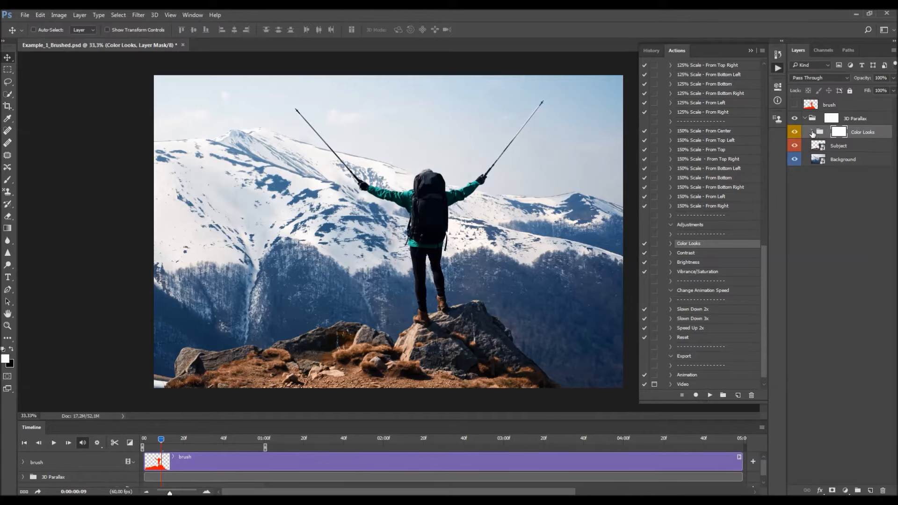
click(813, 133)
scroll(860, 124, down, 1)
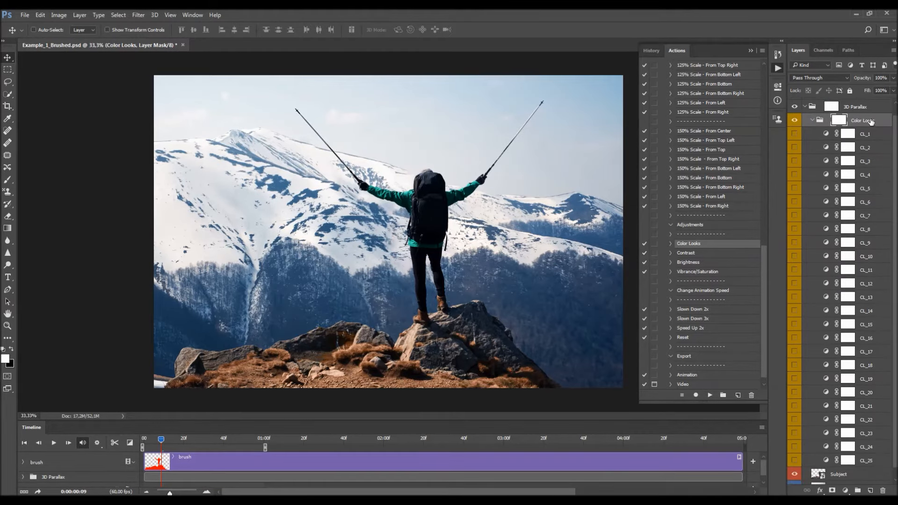
scroll(852, 392, down, 1)
scroll(863, 449, up, 1)
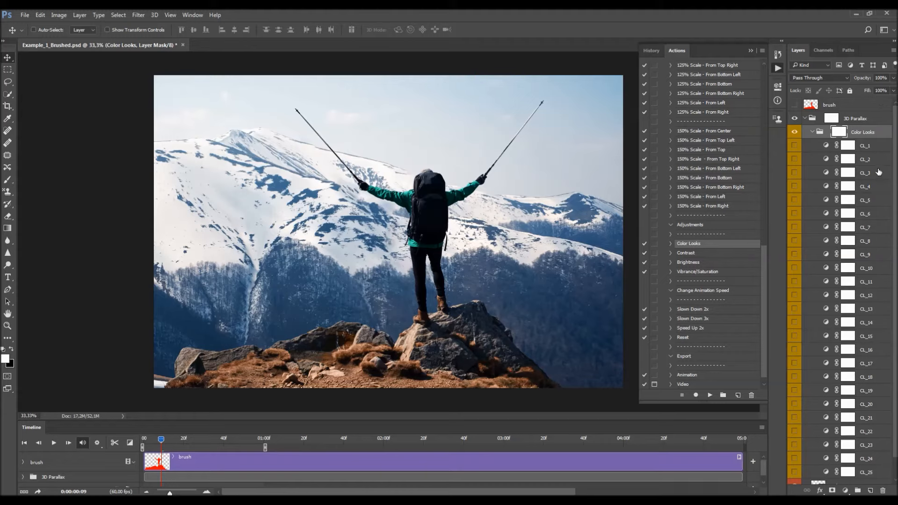
Preview the CL_3 color look on the image and hide it again
click(850, 174)
click(795, 172)
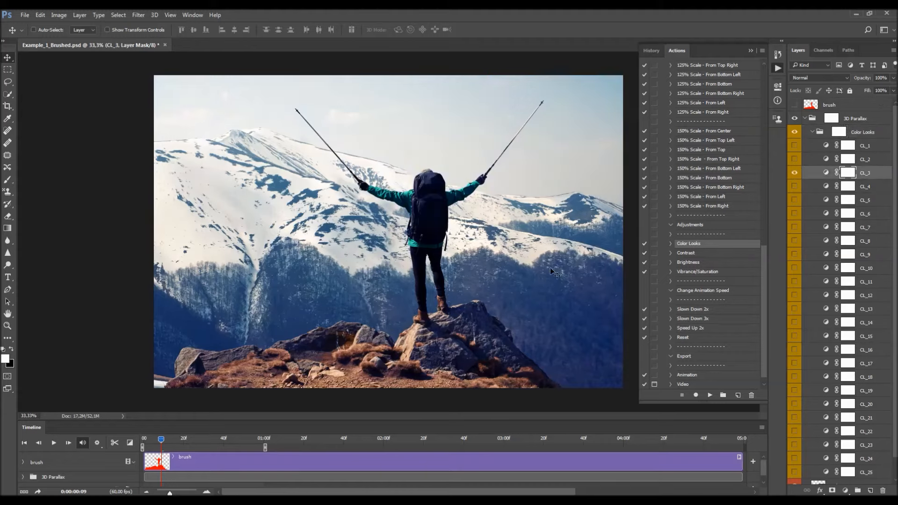
click(794, 174)
Make the CL_6 color look visible and set its layer opacity to 60%
click(831, 216)
click(794, 213)
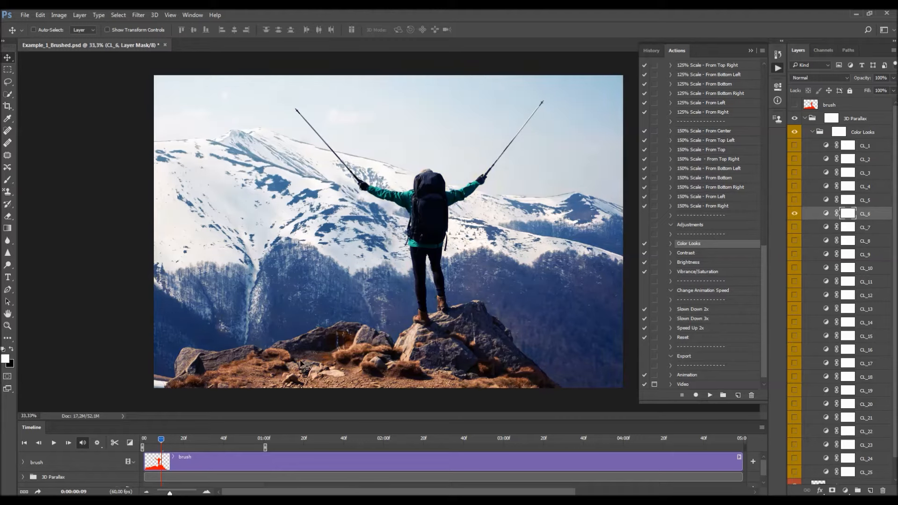
click(794, 215)
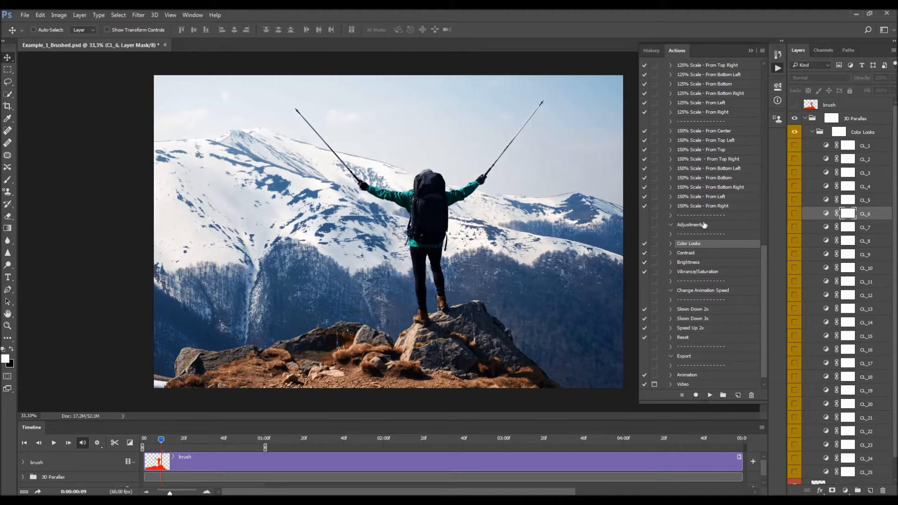
click(795, 214)
drag(868, 79, 560, 122)
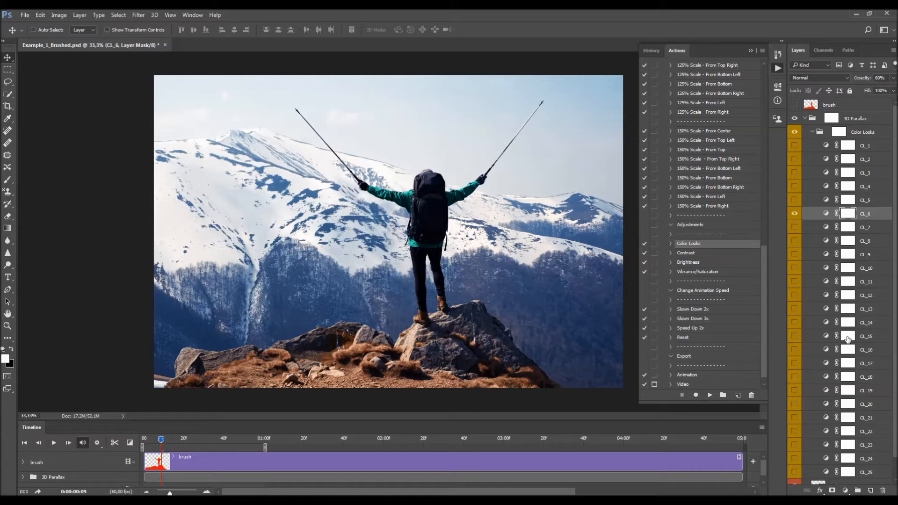
Make the CL_25 color look visible together with CL_6, and collapse the Color Looks group
scroll(846, 342, down, 2)
click(795, 450)
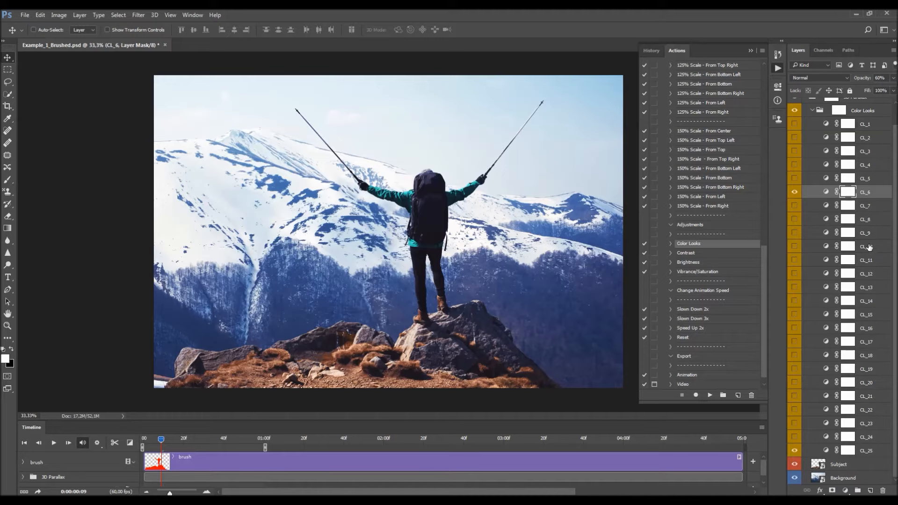
scroll(869, 247, up, 1)
scroll(878, 467, down, 2)
click(866, 454)
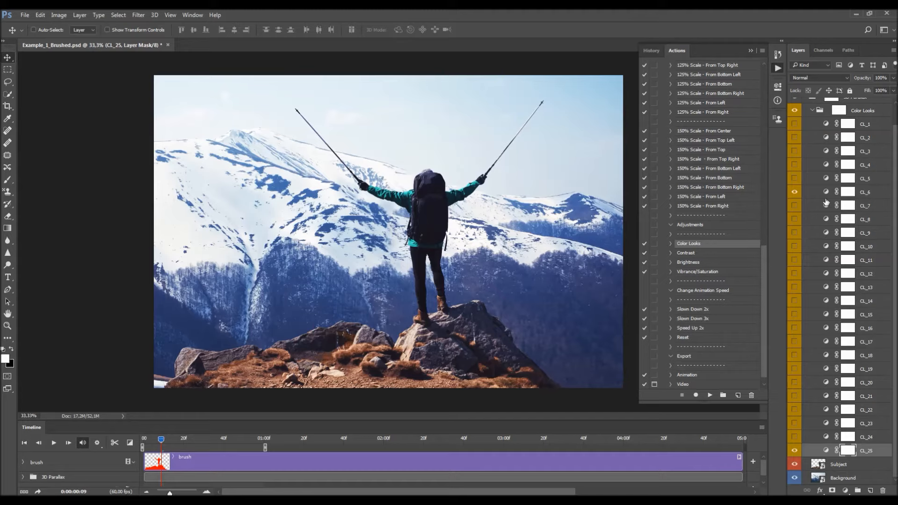
scroll(822, 234, up, 1)
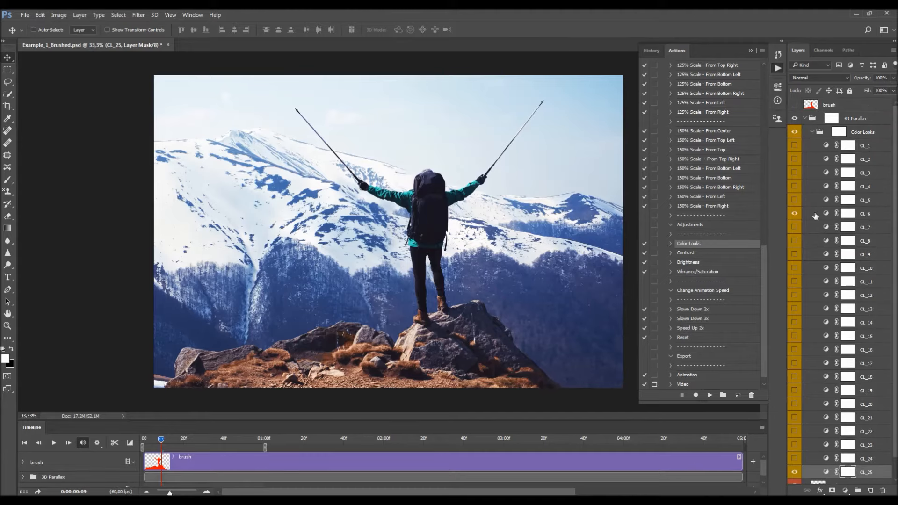
click(813, 132)
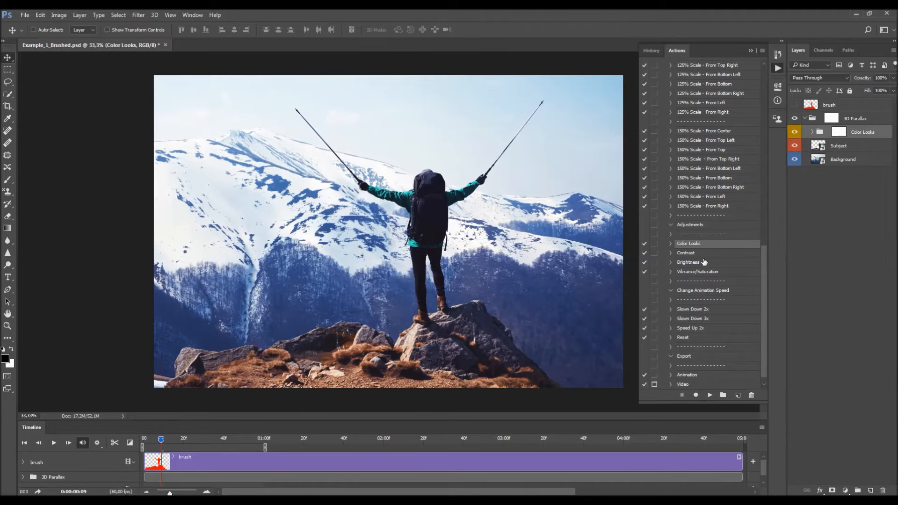
Run the Contrast action, set the Contrast layer's opacity to 12%, and compare the image with and without it
click(697, 253)
click(710, 395)
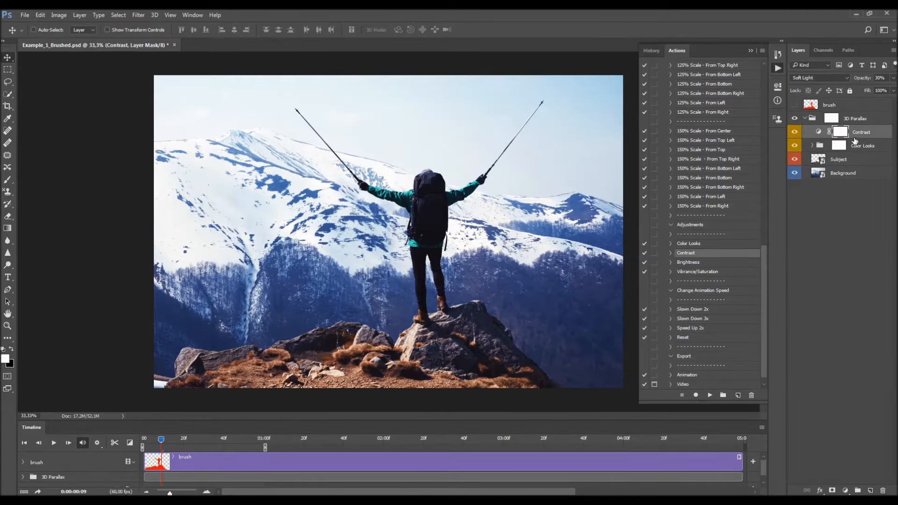
drag(869, 80, 896, 99)
text(10)
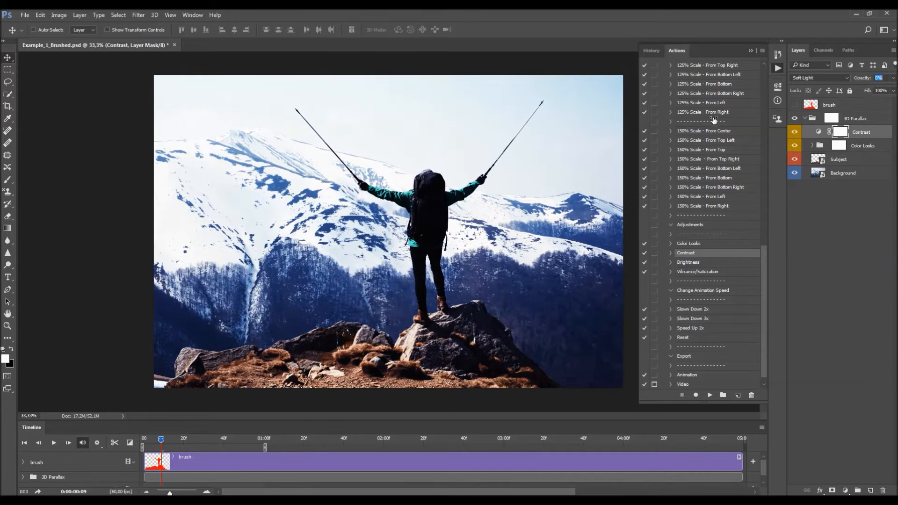
key(Return)
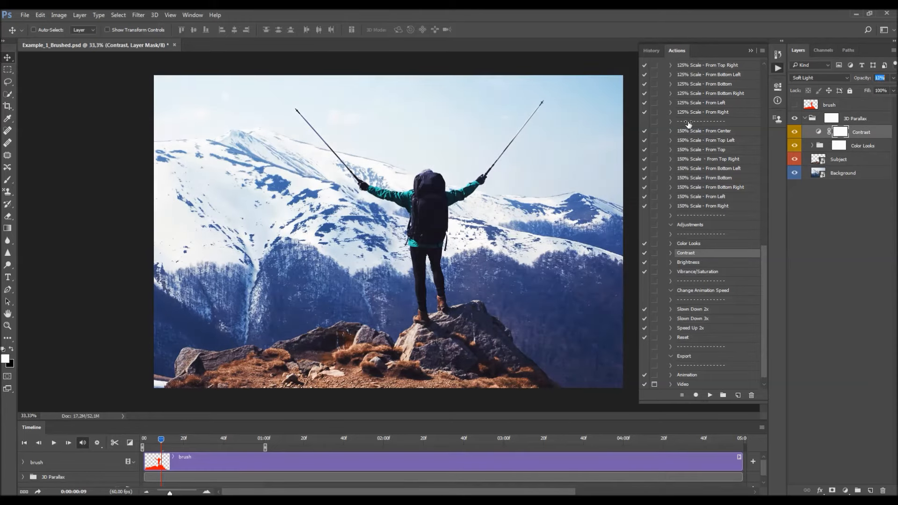
click(794, 133)
click(794, 133)
Run the Brightness action and open the Levels settings of the Brightness adjustment layer
click(695, 263)
click(710, 396)
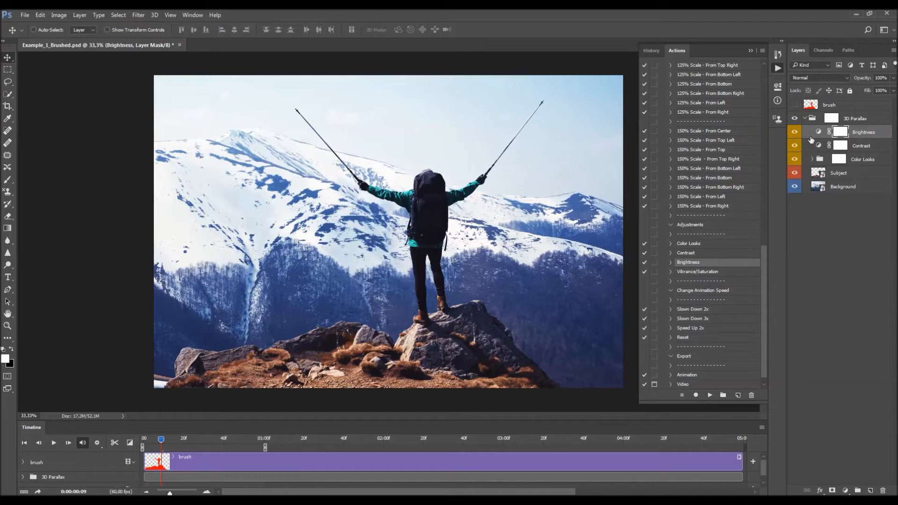
double_click(819, 132)
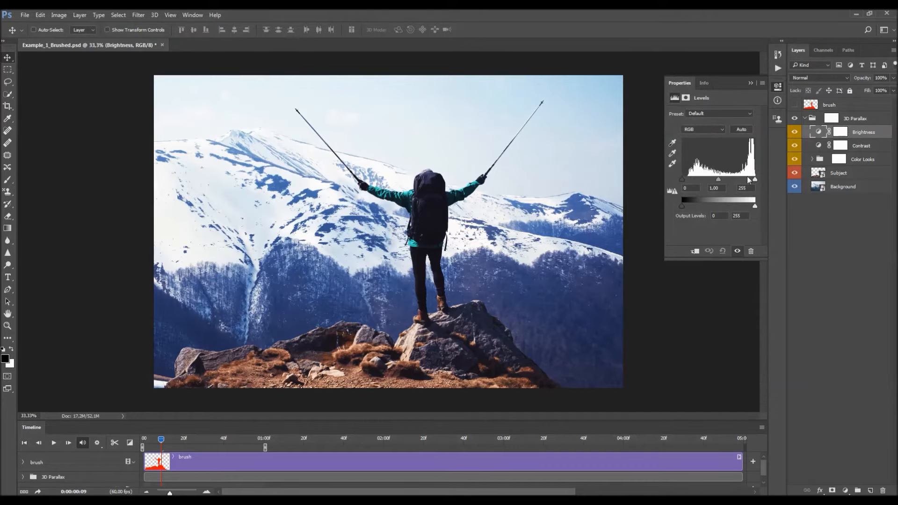
Try out the Brightness layer's input and output level sliders, including an output black level of 78, and undo the changes
drag(682, 179, 676, 179)
drag(755, 181, 741, 181)
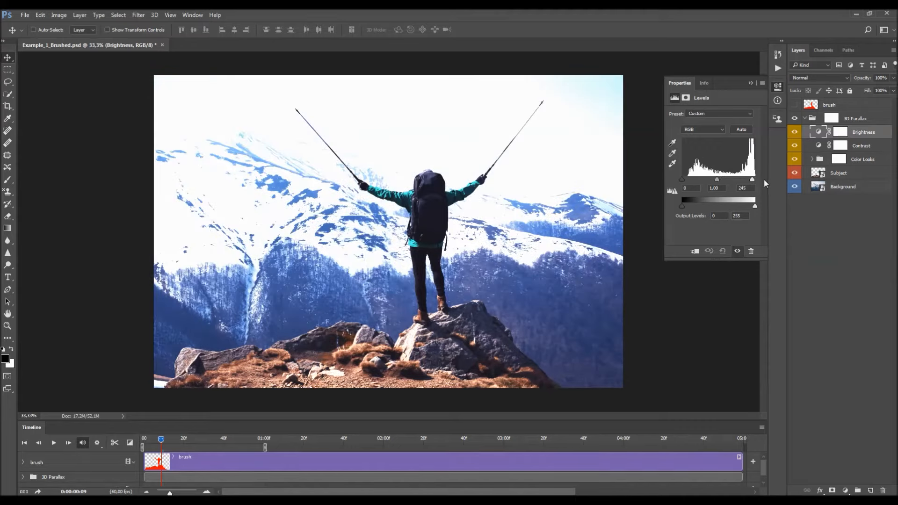
drag(764, 180, 720, 180)
key(ctrl+z)
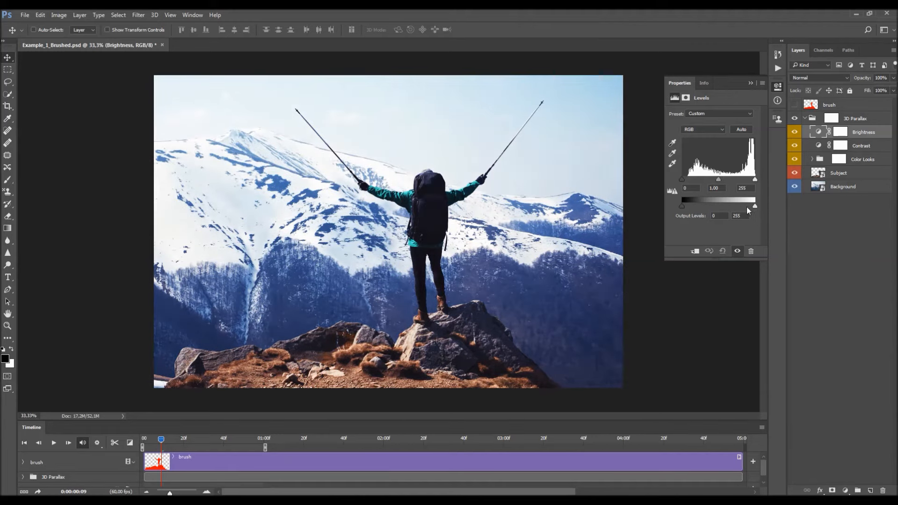
drag(681, 206, 705, 206)
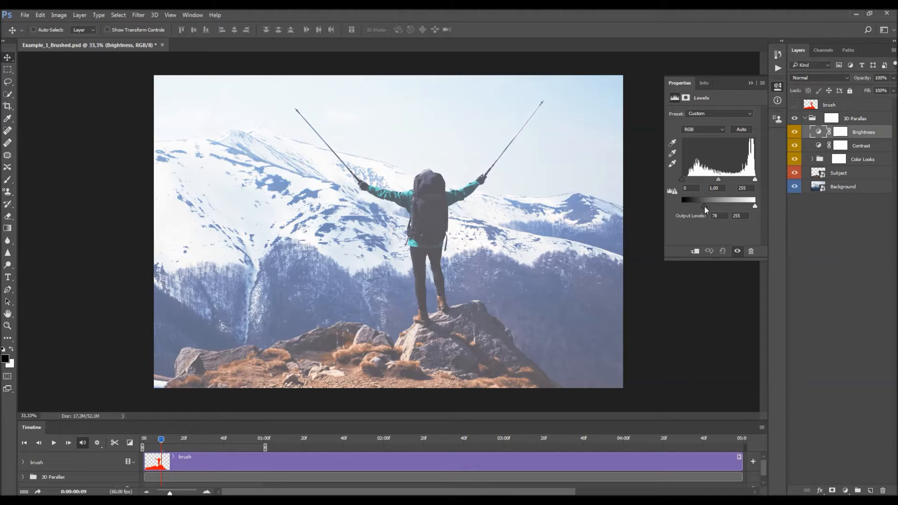
key(ctrl+z)
mouse_move(743, 207)
mouse_down()
mouse_move(727, 206)
mouse_move(758, 208)
mouse_up()
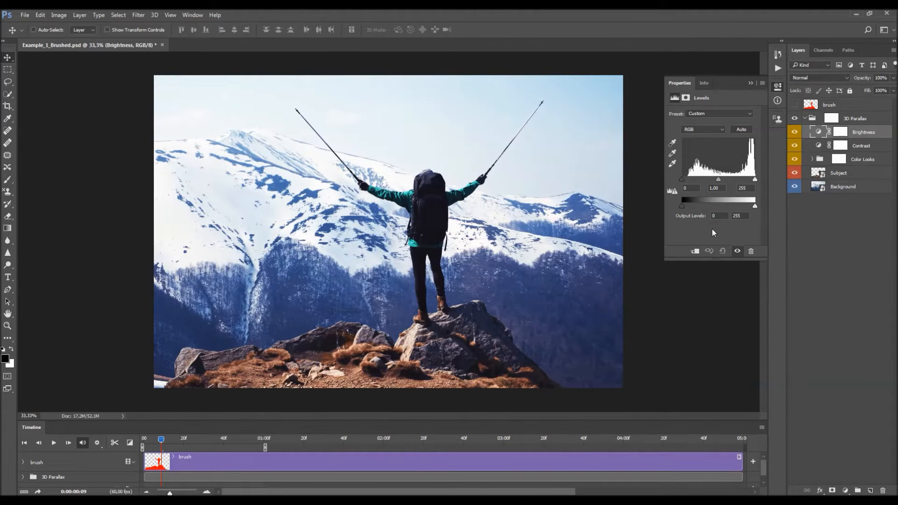
Run the Vibrance/Saturation action from the Adjustments set
click(778, 69)
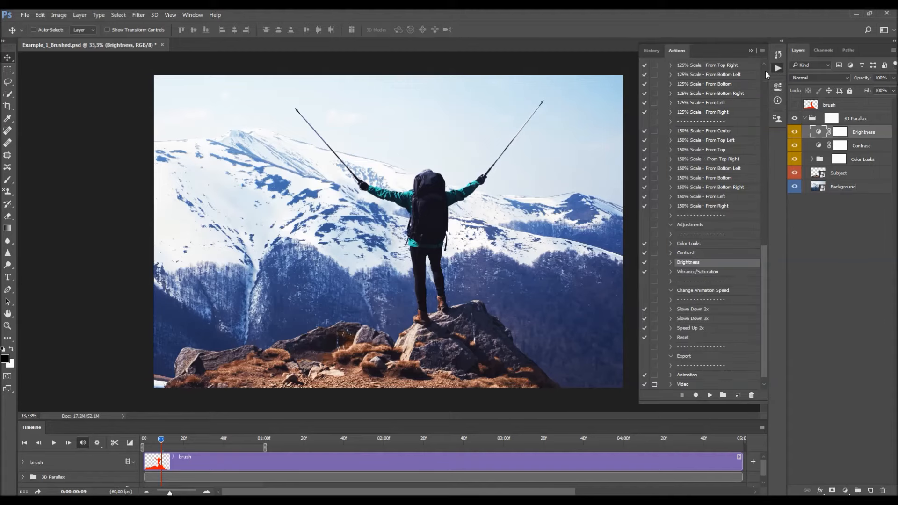
click(724, 275)
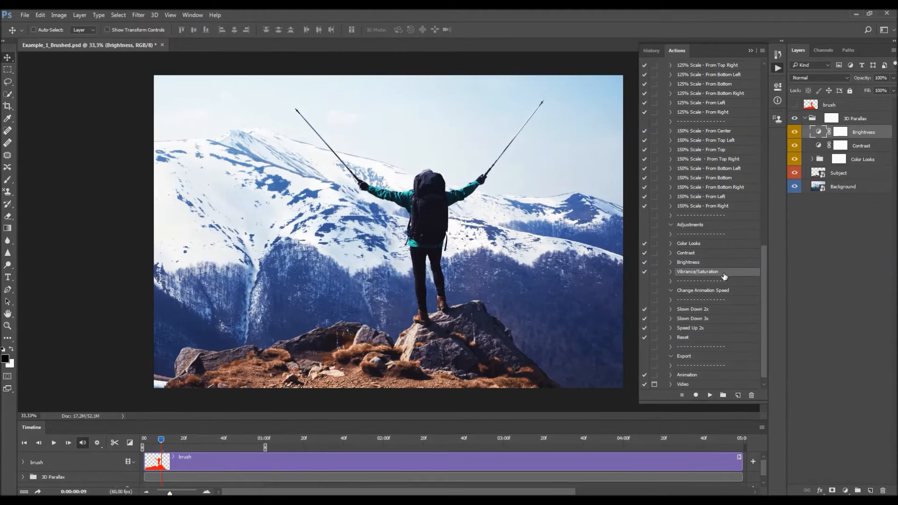
click(709, 396)
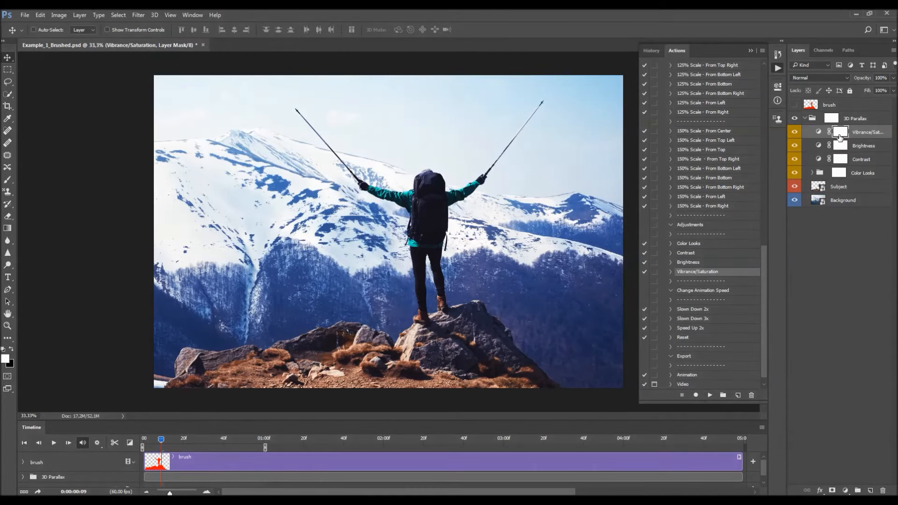
Set the Vibrance/Saturation layer's vibrance to +22 and saturation to +11, and close its settings
double_click(820, 133)
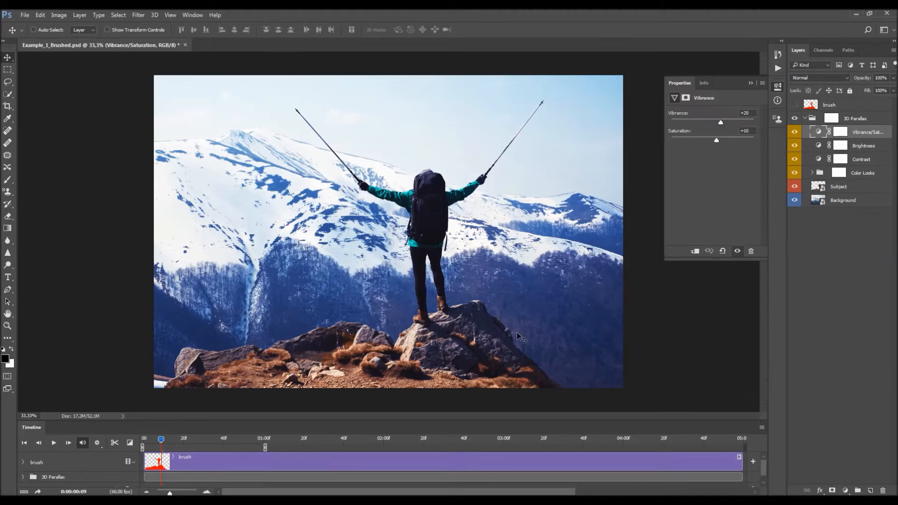
drag(700, 122, 723, 123)
drag(717, 140, 717, 141)
drag(716, 140, 718, 140)
drag(717, 140, 716, 140)
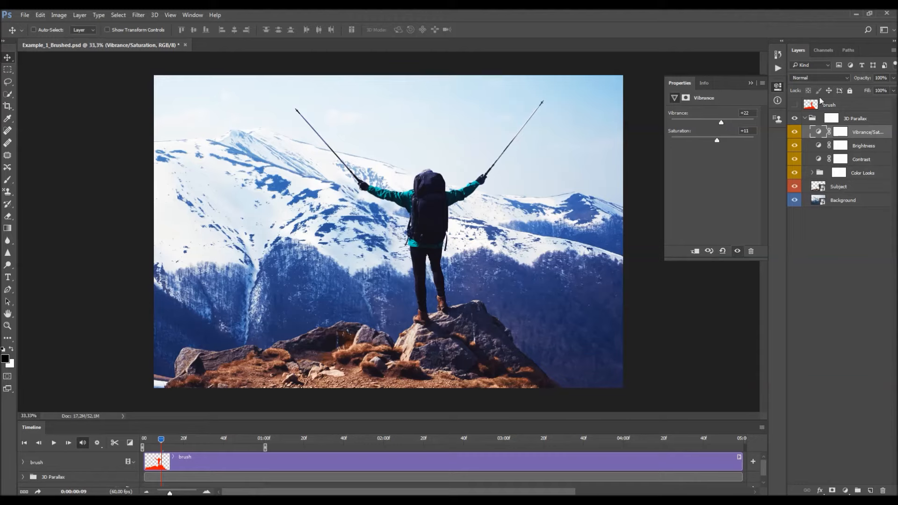
click(752, 83)
Return the playhead to the start of the timeline and review the Slow Down 3x and Slow Down 2x actions under Change Animation Speed
click(777, 68)
scroll(687, 244, down, 1)
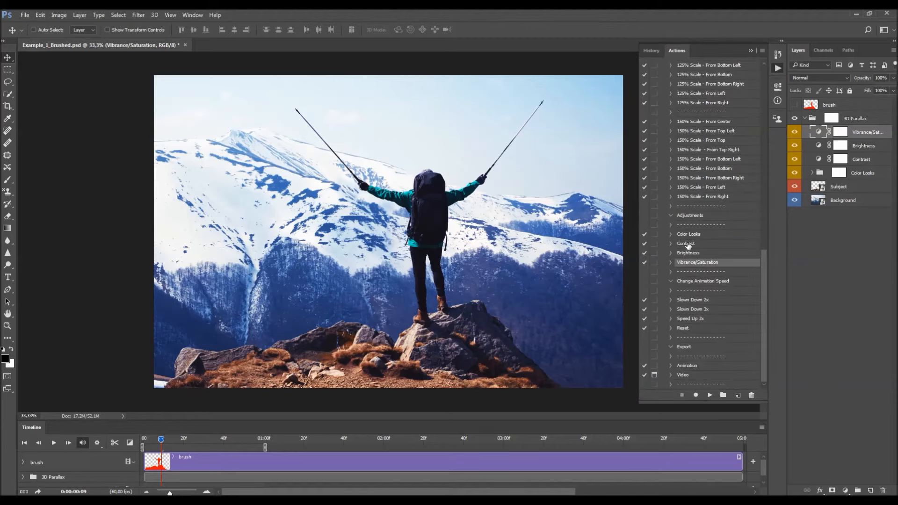
click(700, 281)
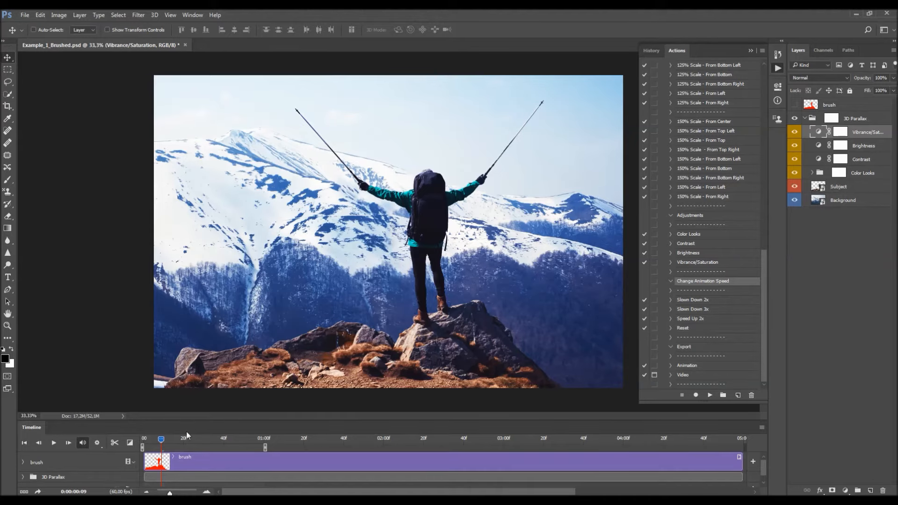
drag(138, 442, 131, 441)
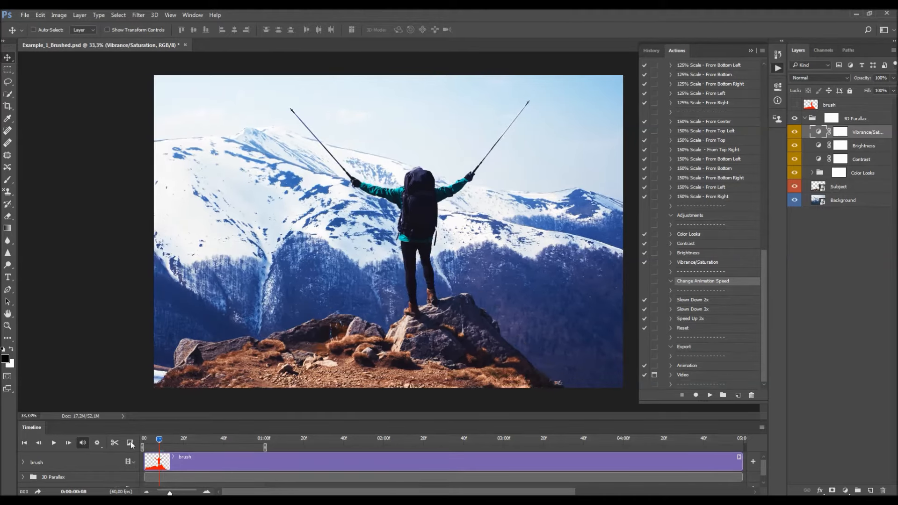
click(712, 311)
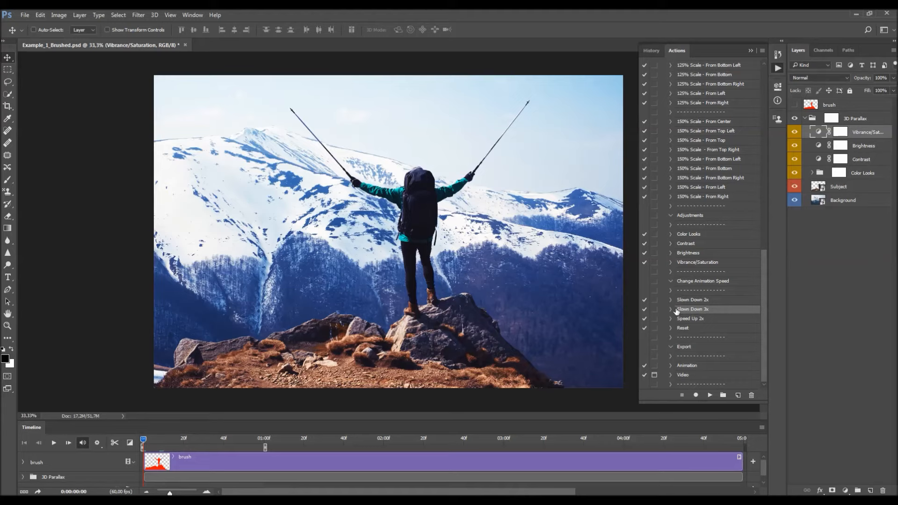
click(705, 300)
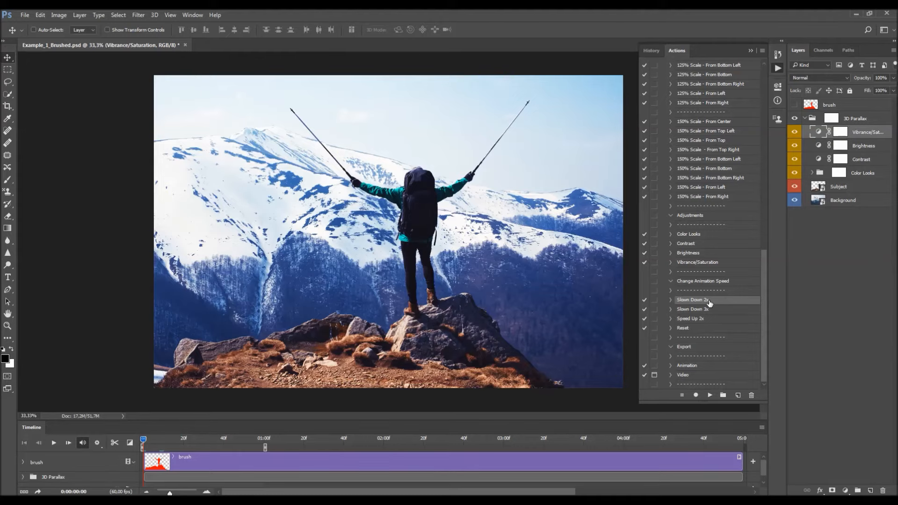
Move the playhead to the animation's end at 01:00 and select the Slow Down 2x action
drag(143, 442, 245, 439)
click(264, 440)
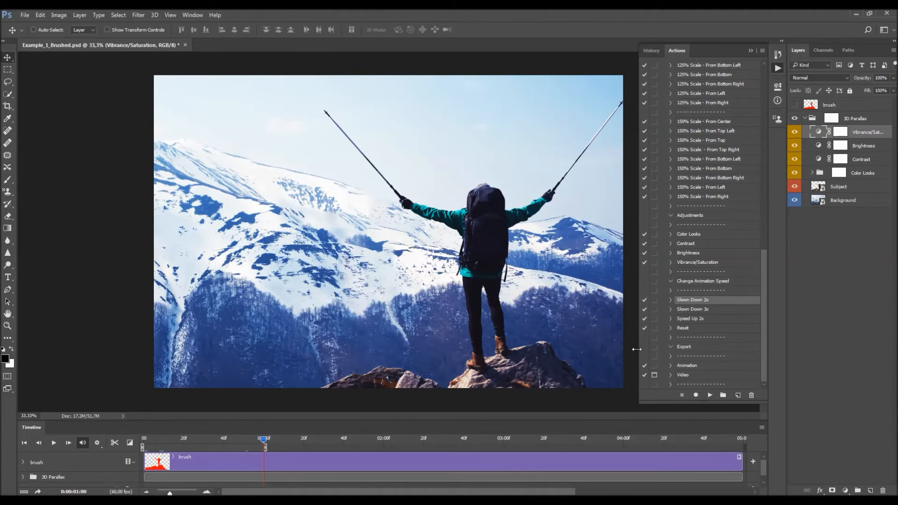
click(703, 311)
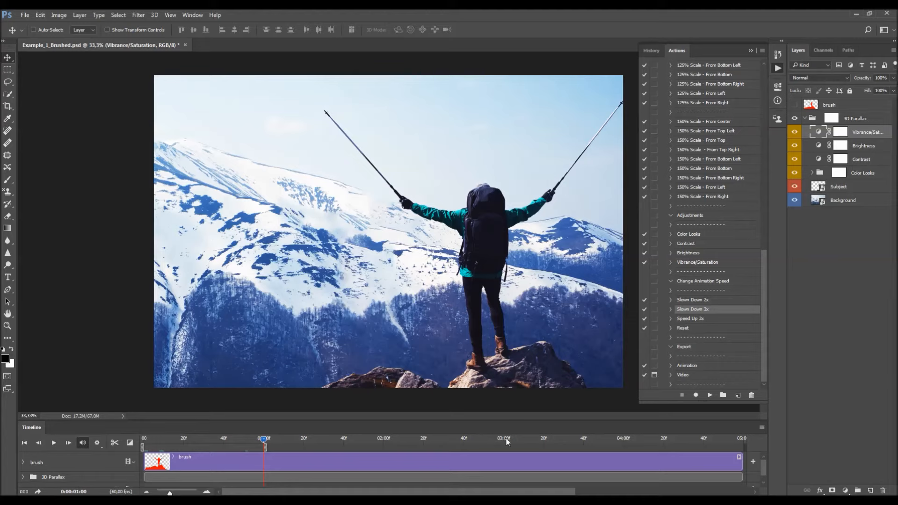
click(707, 302)
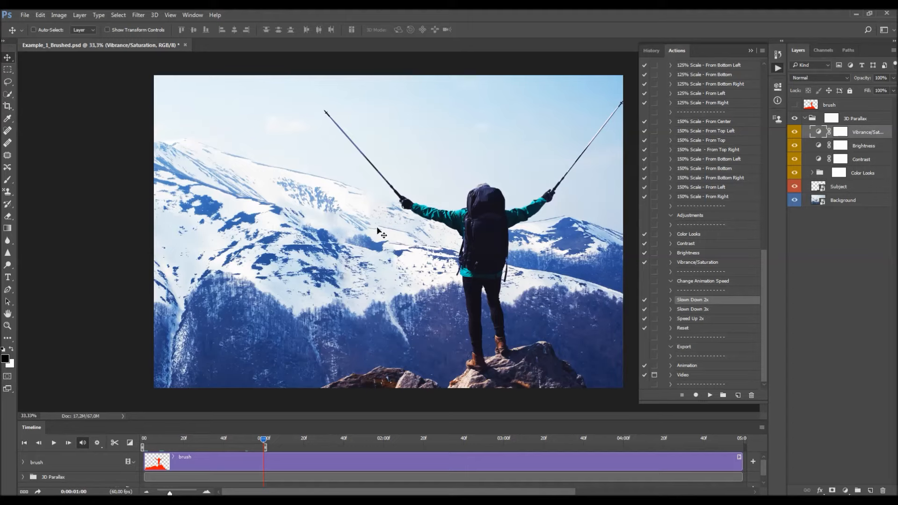
Run the Slow Down 3x action from the Change Animation Speed set and return the playhead to the start of the timeline
click(691, 331)
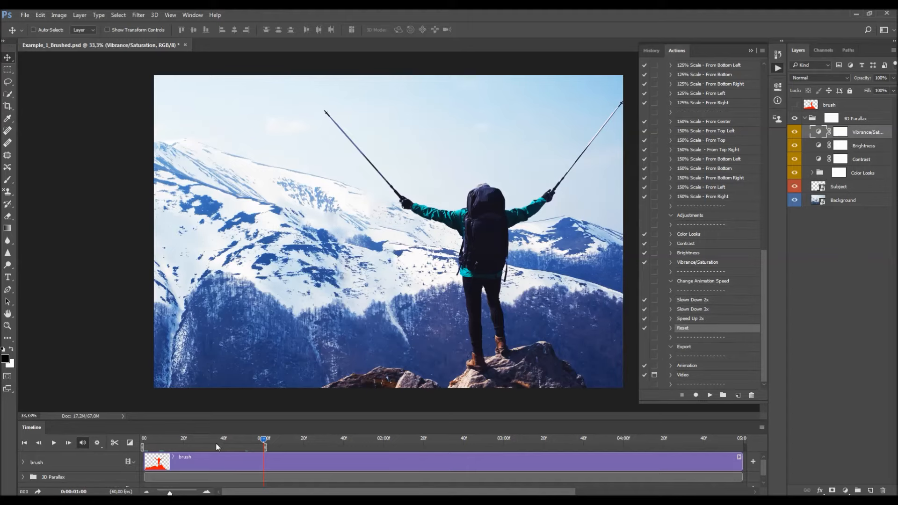
click(260, 441)
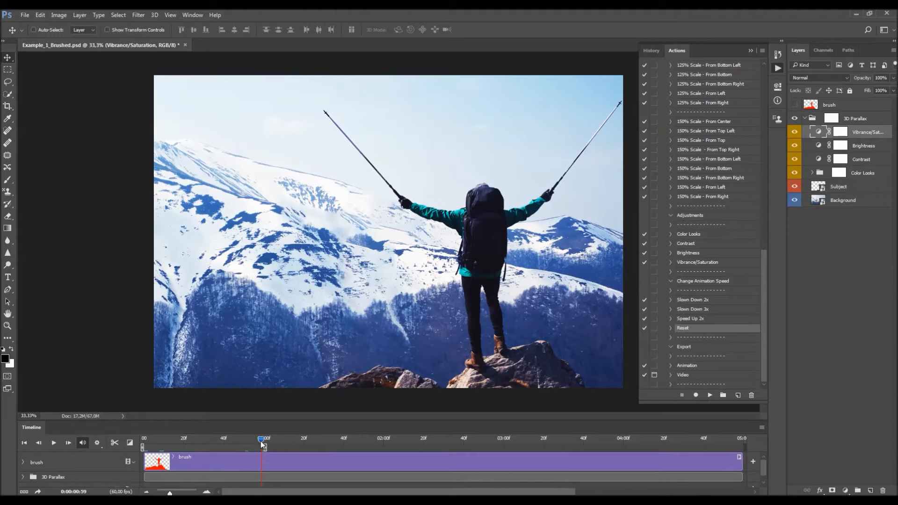
click(702, 309)
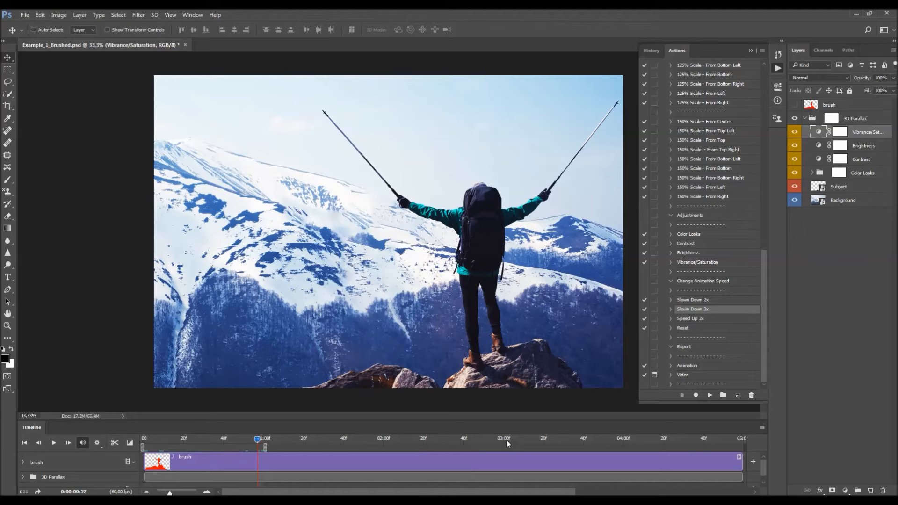
click(696, 320)
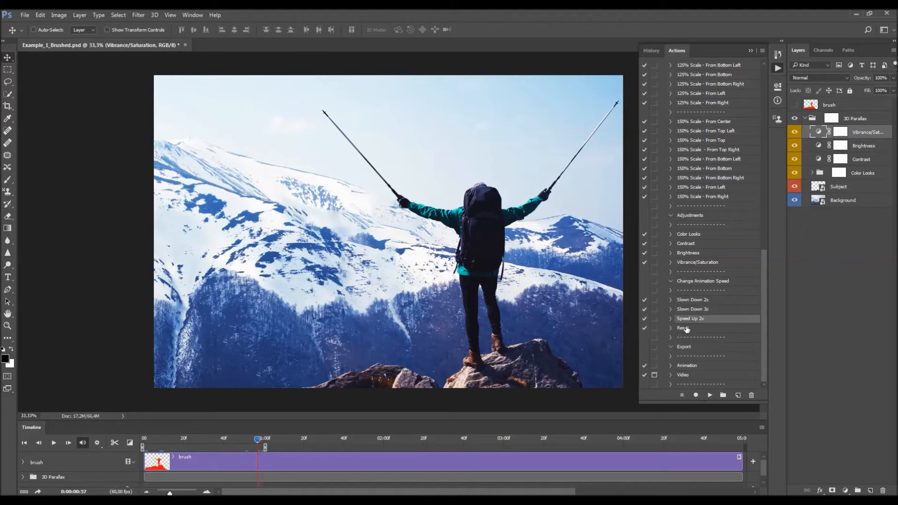
click(710, 309)
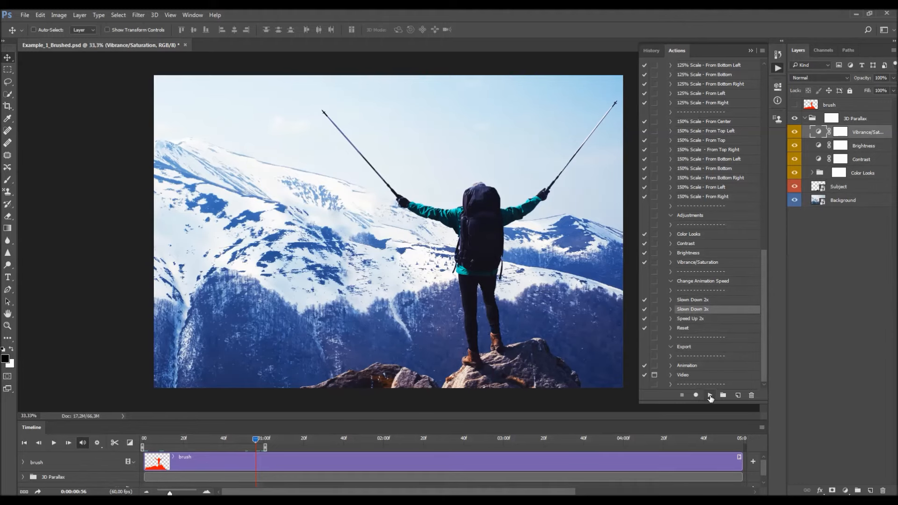
click(710, 396)
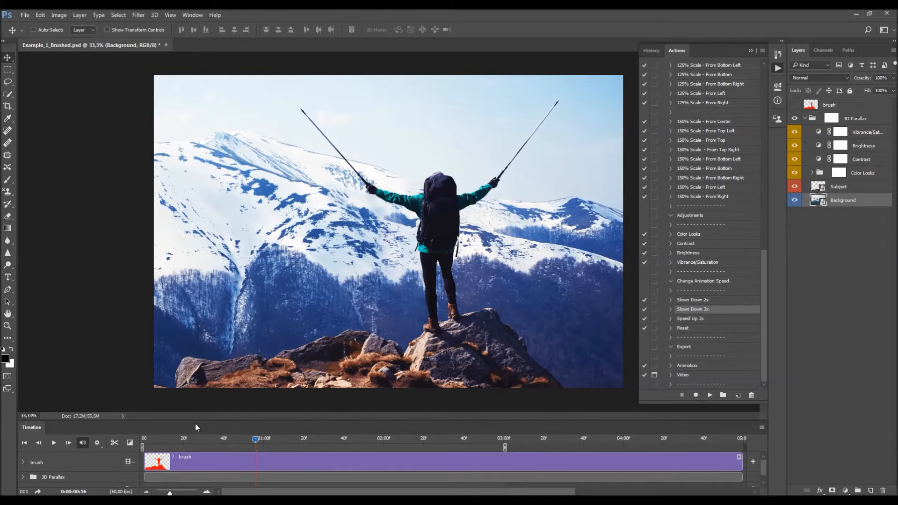
click(173, 438)
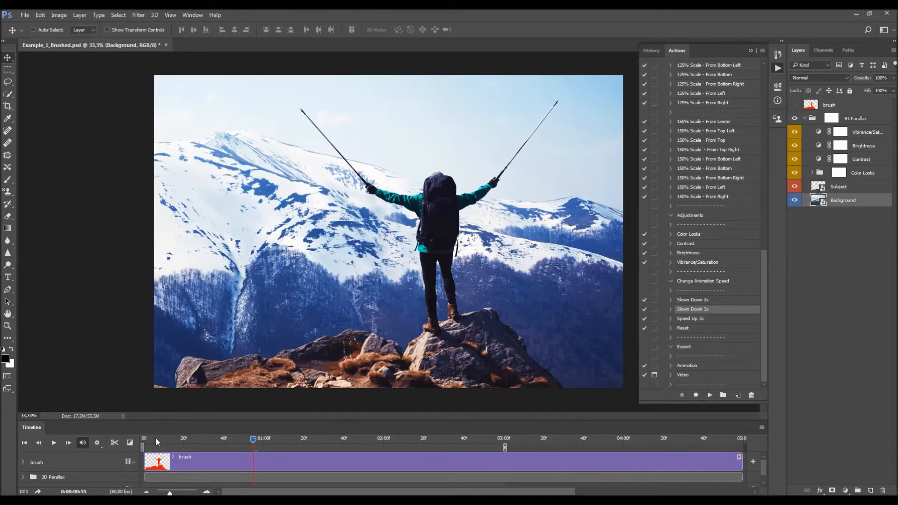
click(138, 439)
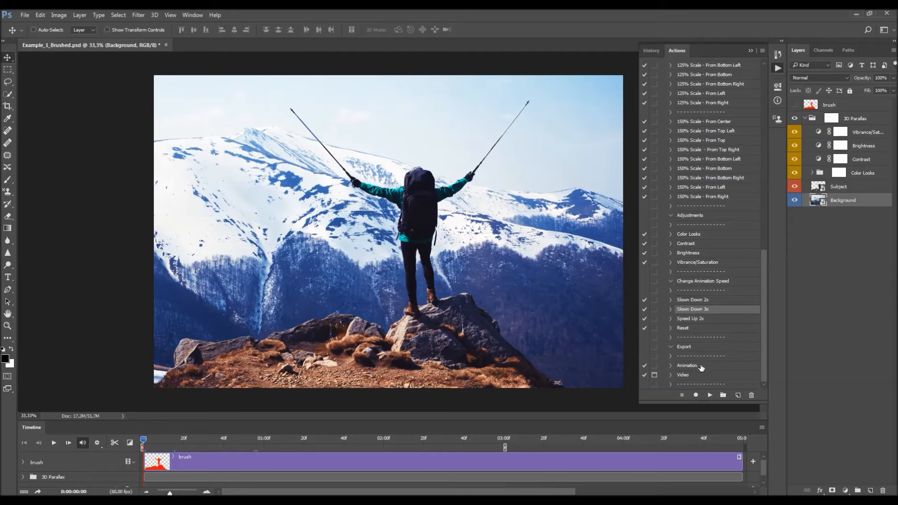
Run the Animation export action, set the GIF's looping option to Forever, and cancel the export
click(701, 366)
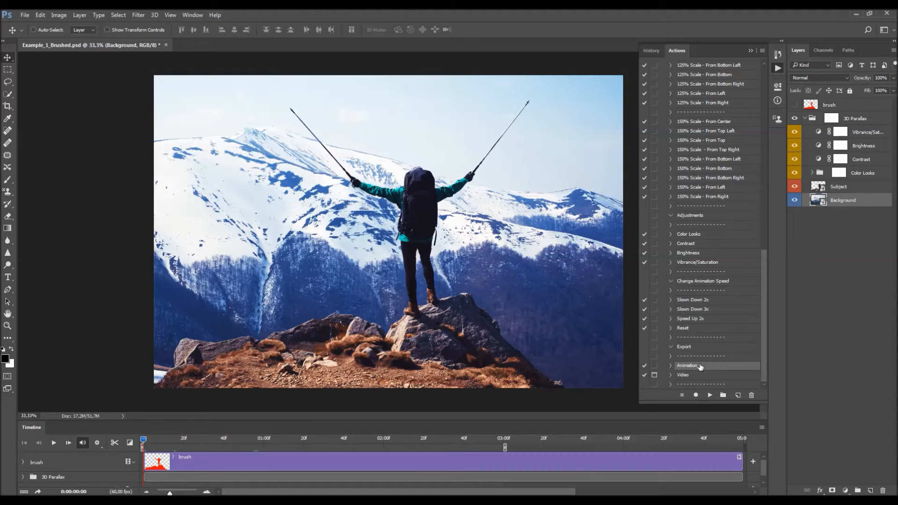
click(710, 395)
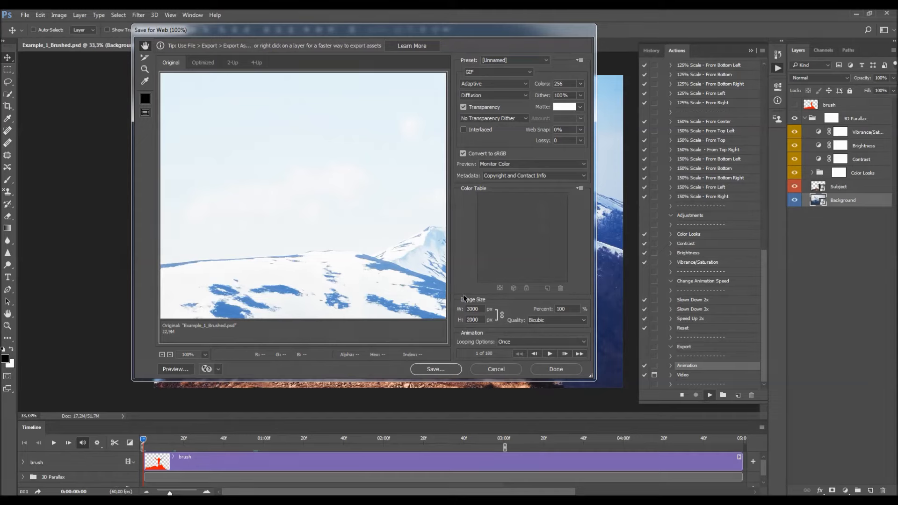
click(510, 342)
click(509, 358)
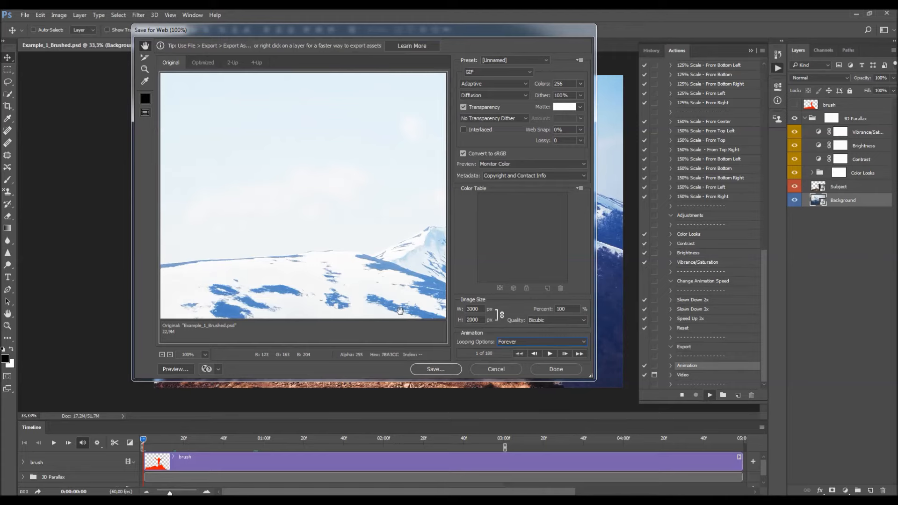
click(495, 369)
Run the Video export action, examine the render dimensions and the available size presets, and cancel the rendering
click(687, 376)
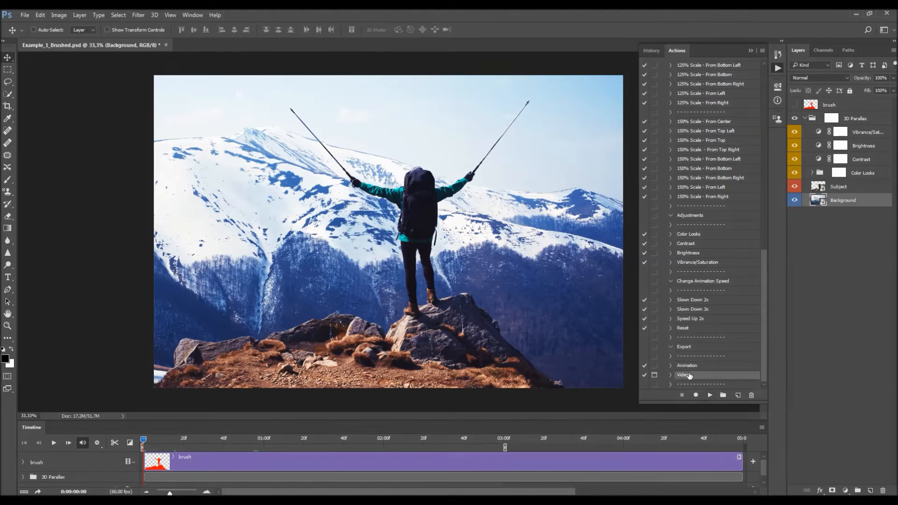
click(710, 395)
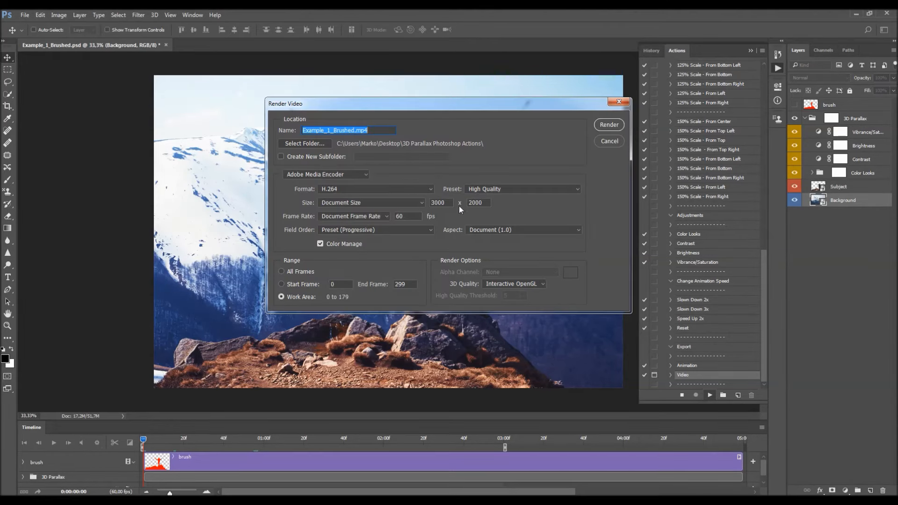
click(451, 202)
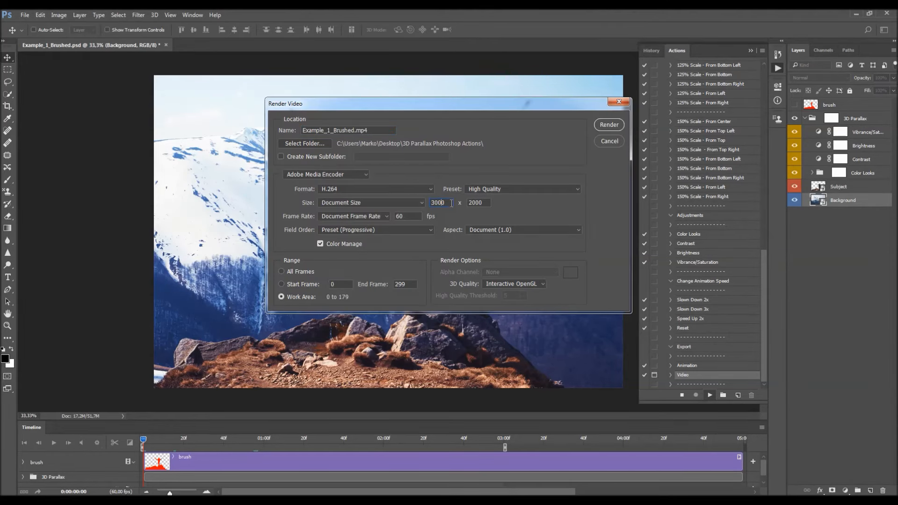
double_click(486, 203)
click(417, 204)
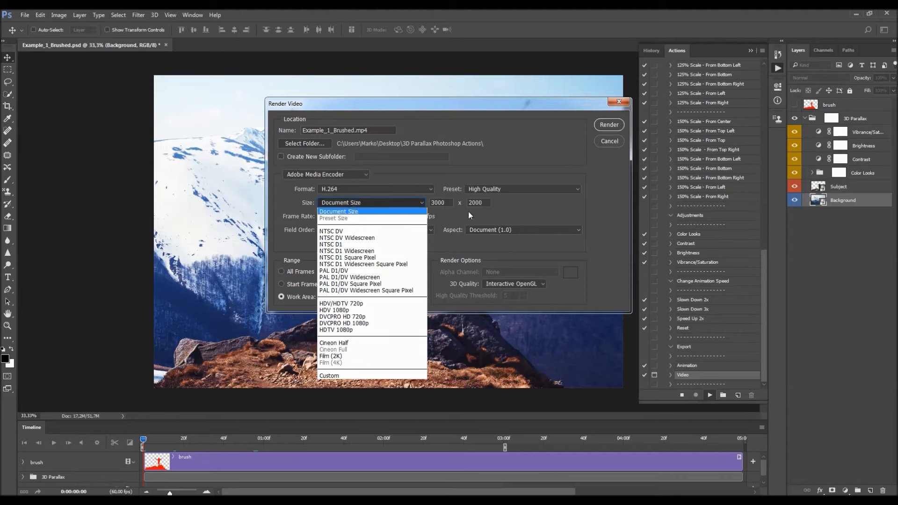
click(498, 208)
drag(436, 203, 468, 204)
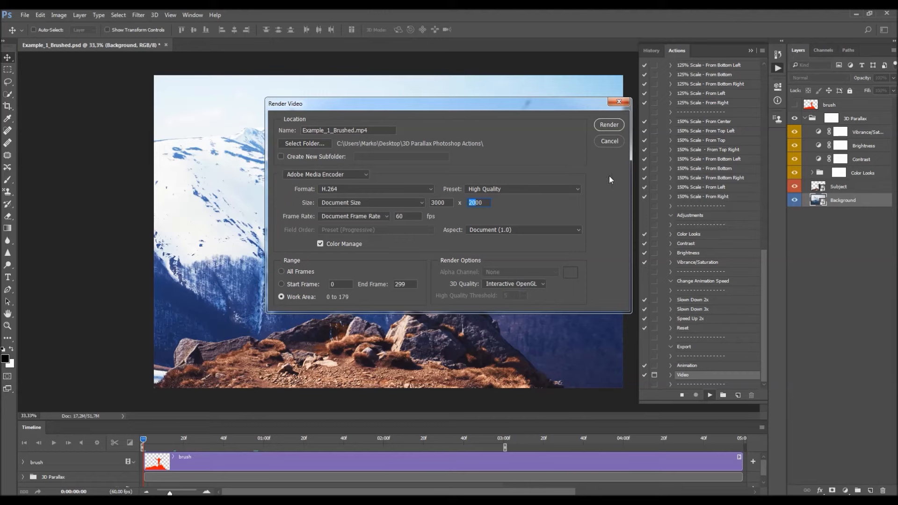
click(614, 143)
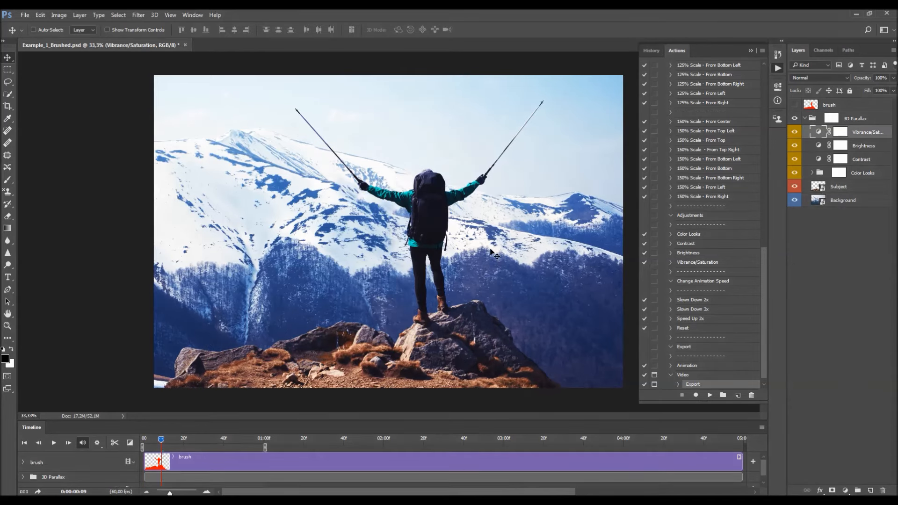
Return to the beginning of the 3D Parallax action list and play a short preview of the current animation
scroll(706, 246, up, 8)
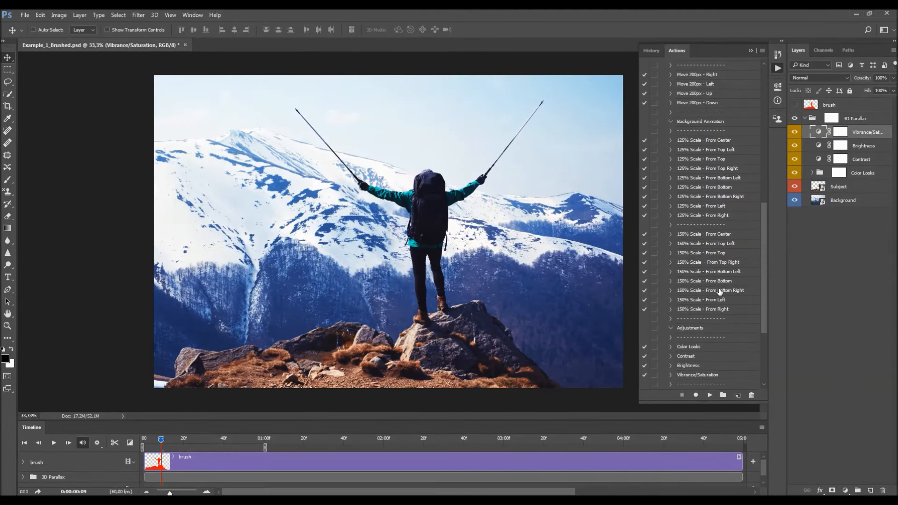
scroll(718, 293, up, 5)
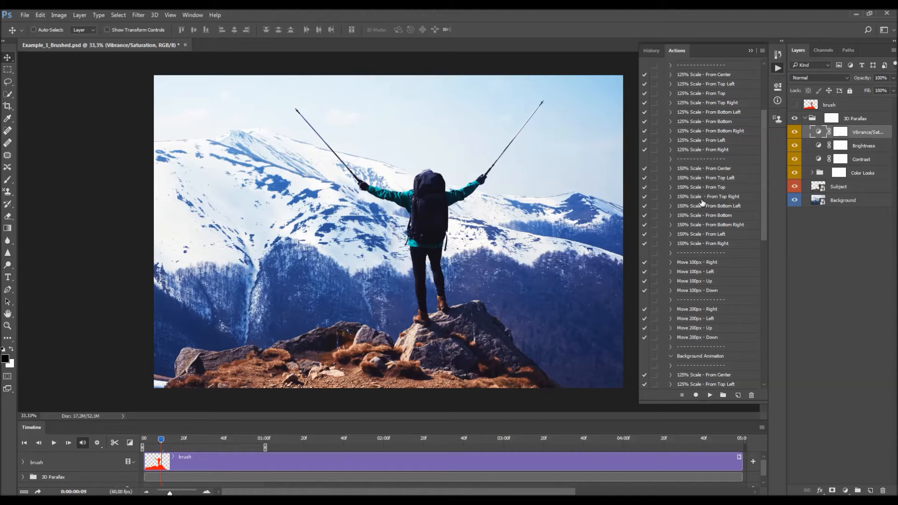
scroll(707, 233, up, 3)
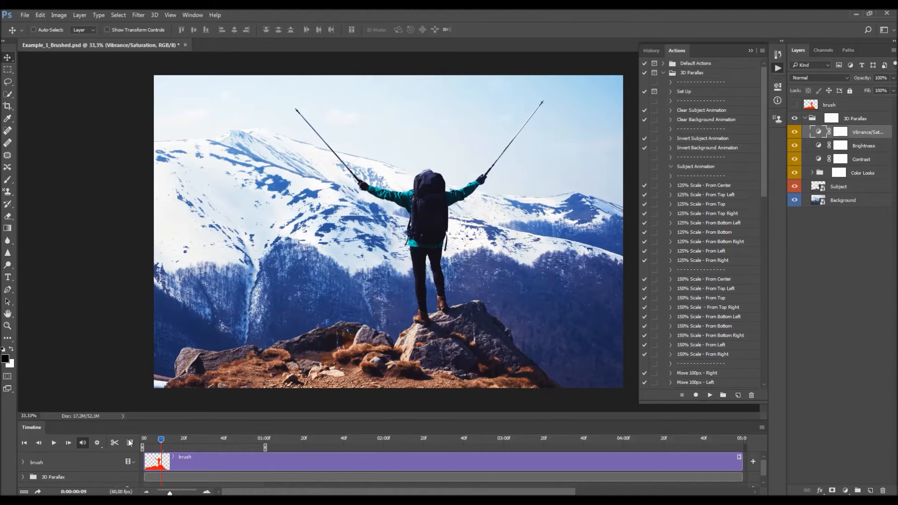
click(140, 440)
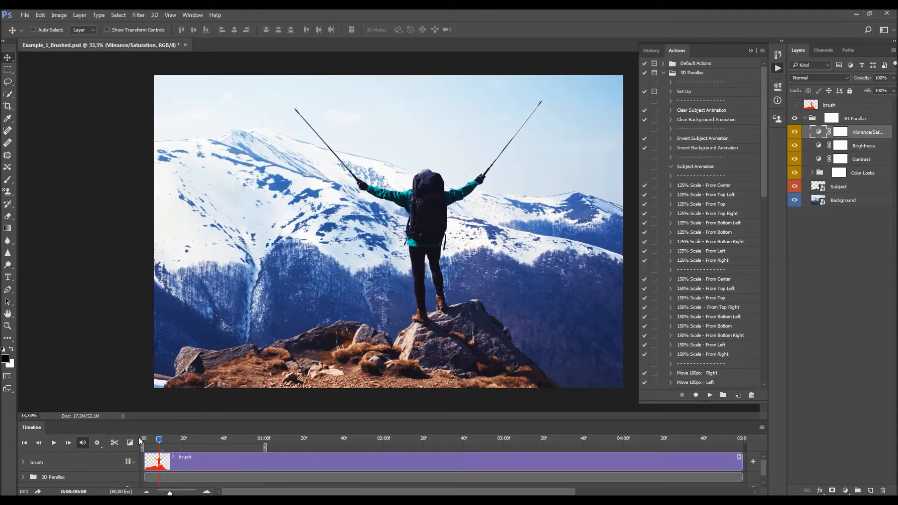
click(54, 443)
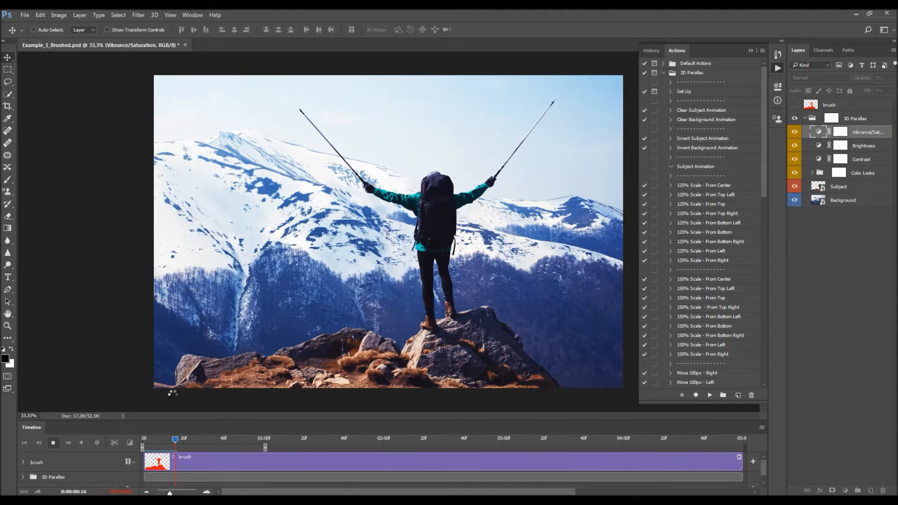
key(space)
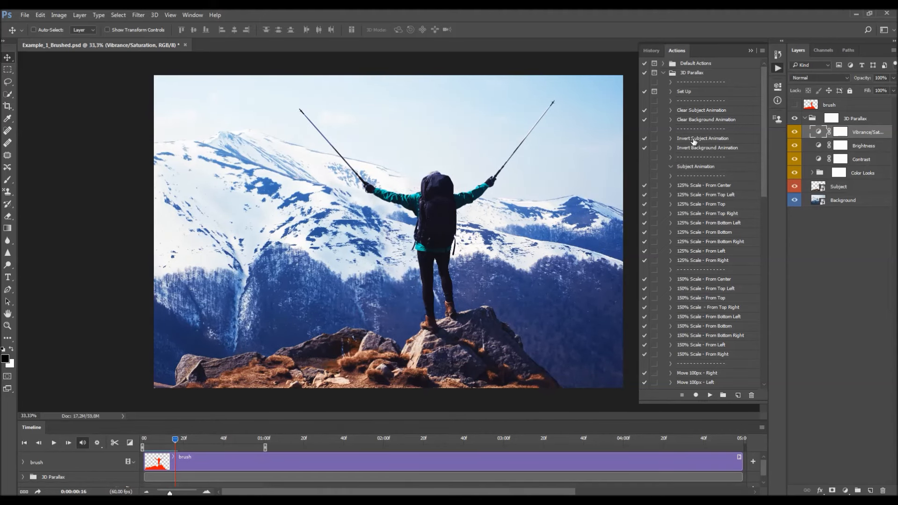
Try the Invert Subject Animation action, preview the result, and run the action again to reverse the inversion
click(694, 139)
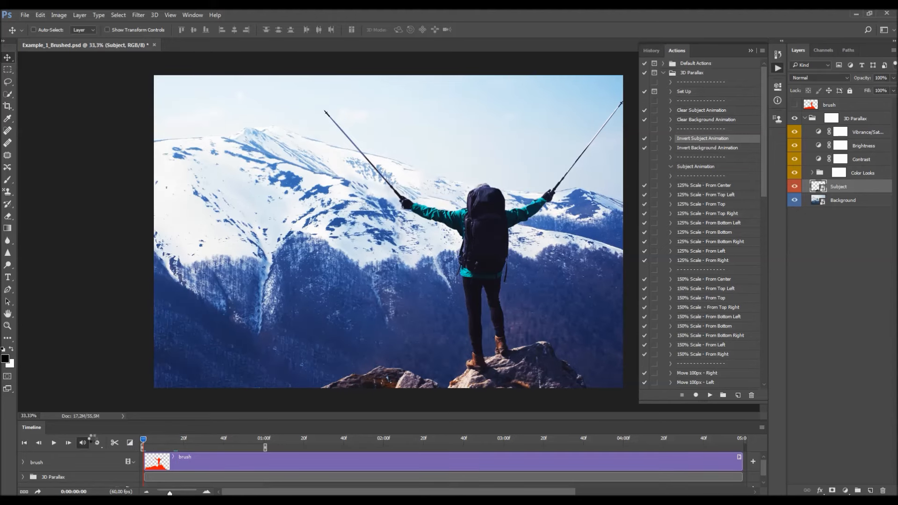
click(52, 442)
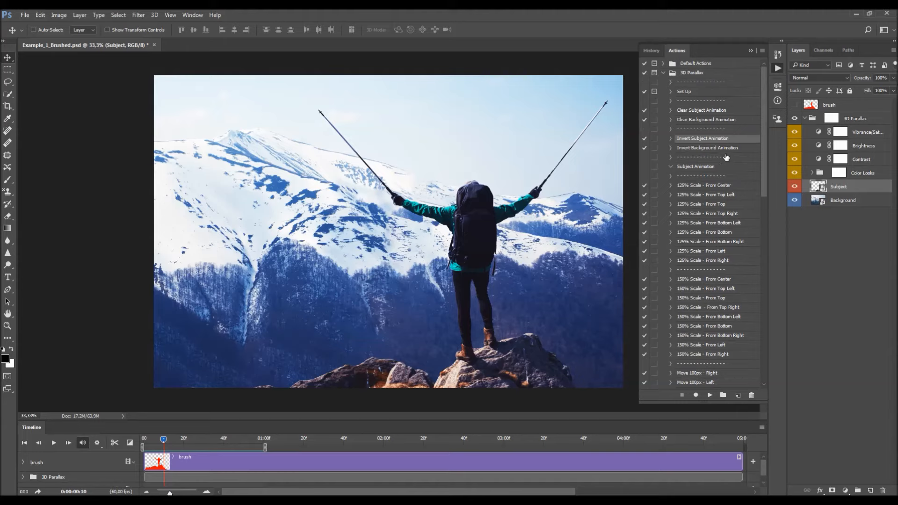
click(710, 396)
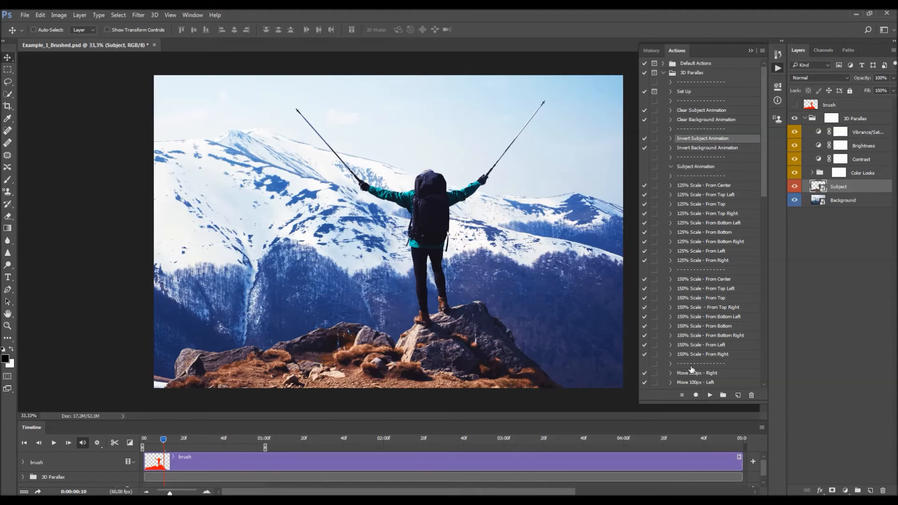
Apply the Move 200px - Left action from the Subject Animation set and play back the resulting motion
scroll(716, 224, down, 3)
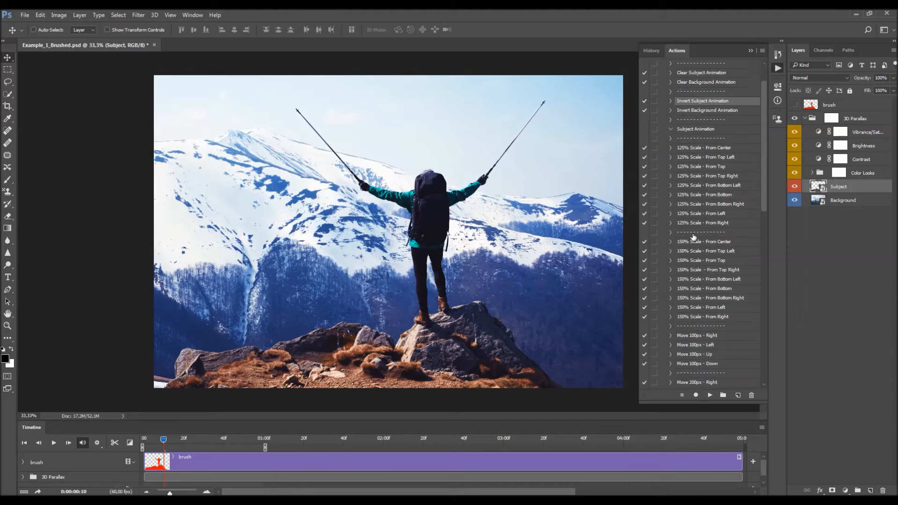
scroll(709, 240, down, 2)
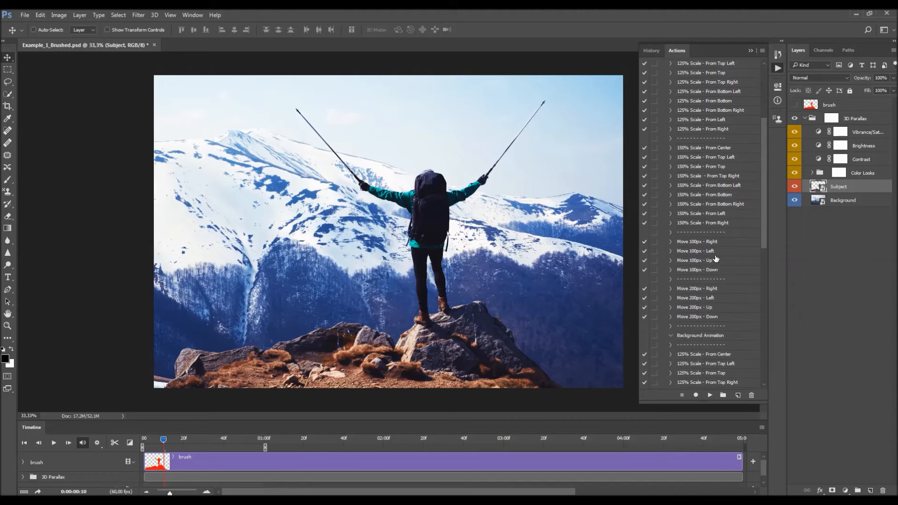
click(721, 254)
click(715, 301)
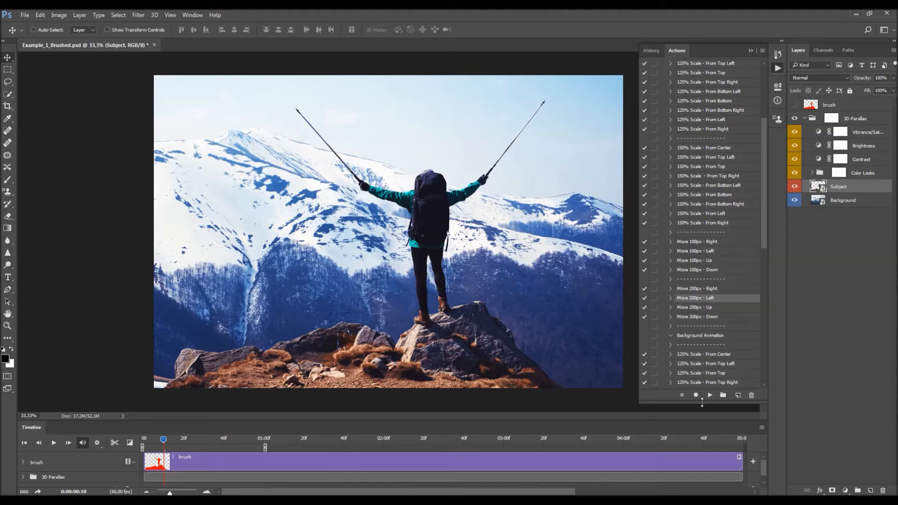
click(710, 396)
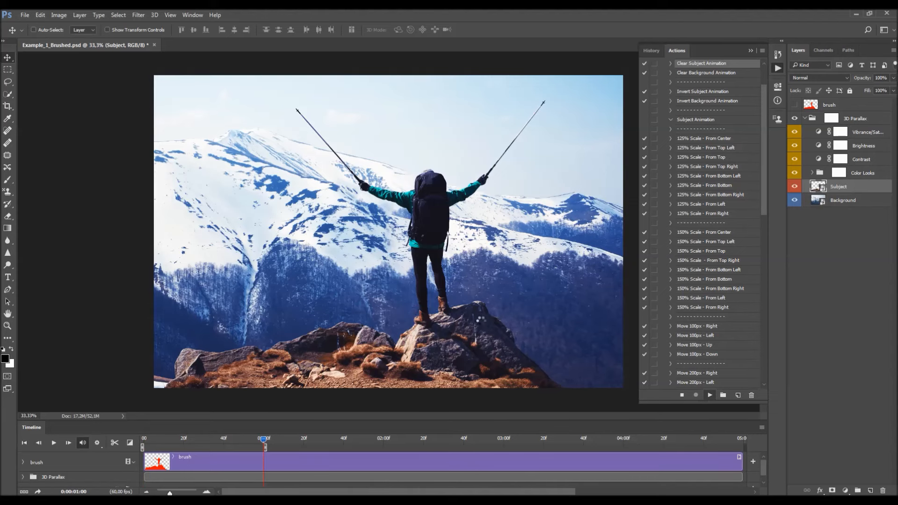
click(49, 445)
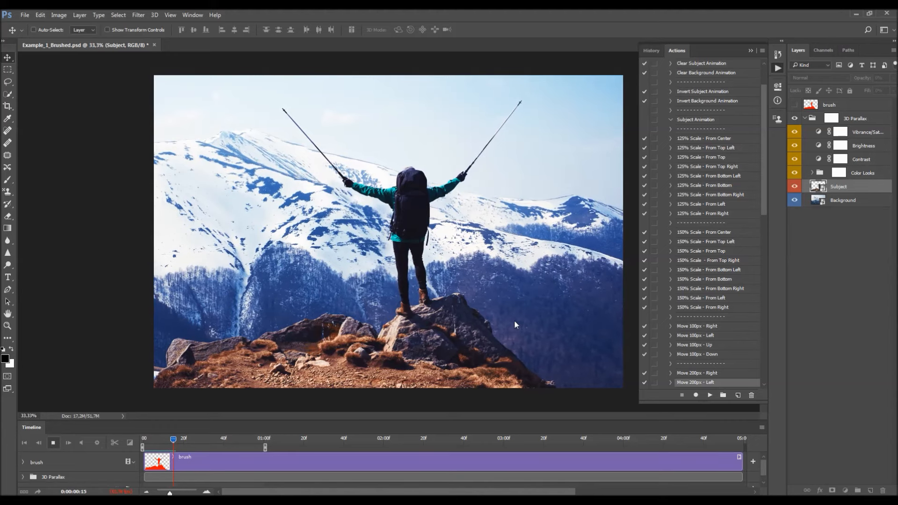
click(55, 445)
Apply the 125% Scale - From Top Left action from the Subject Animation set and preview the animation
drag(764, 176, 760, 146)
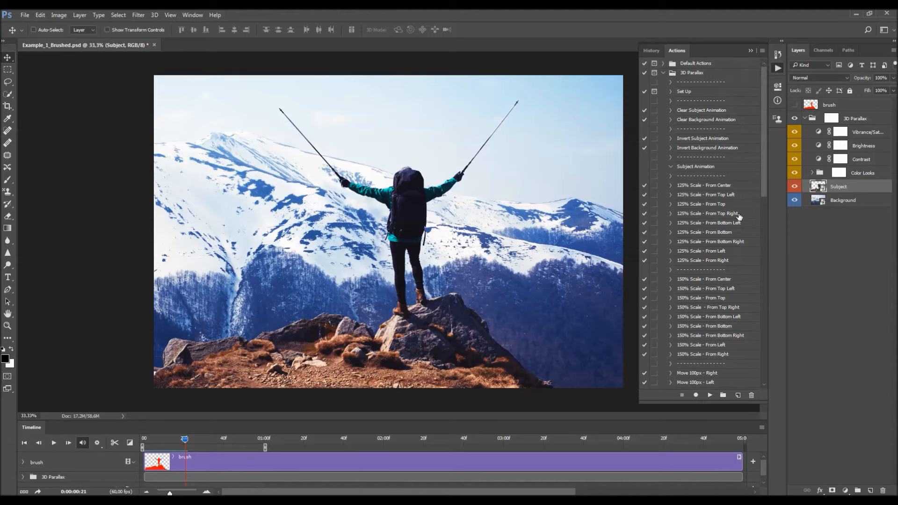
click(723, 196)
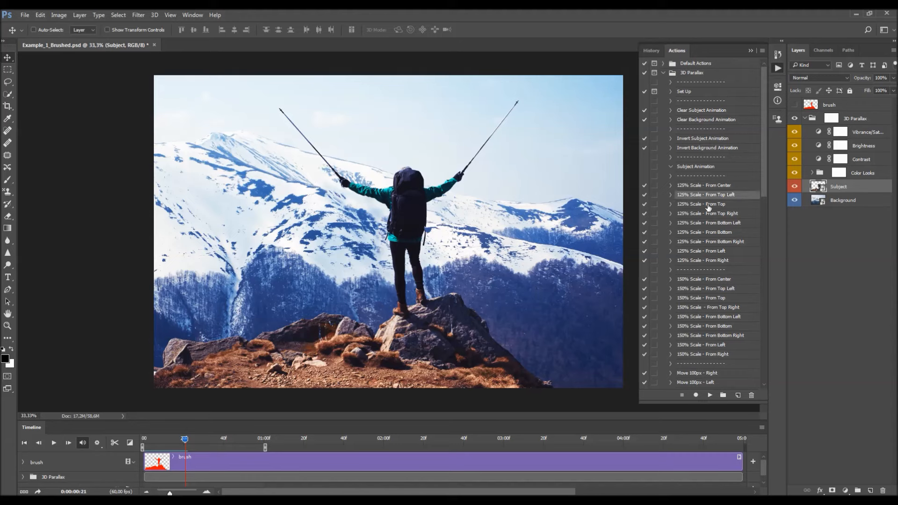
click(710, 395)
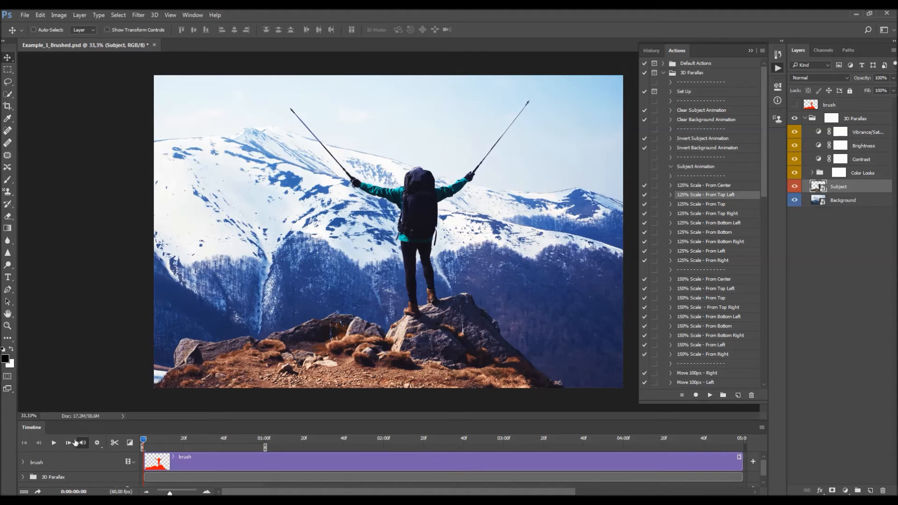
click(53, 444)
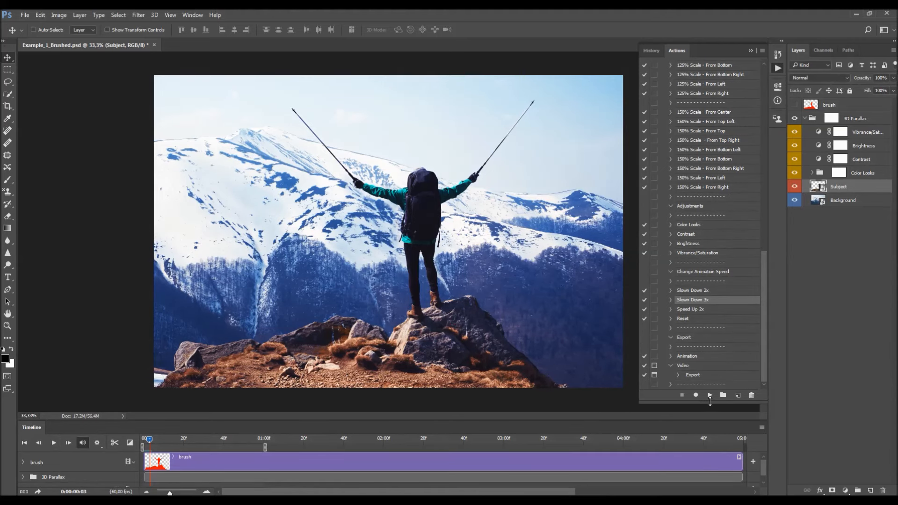
Try the Slown Down 3x action on the parallax animation, and run the Reset action to restore its original speed
click(710, 397)
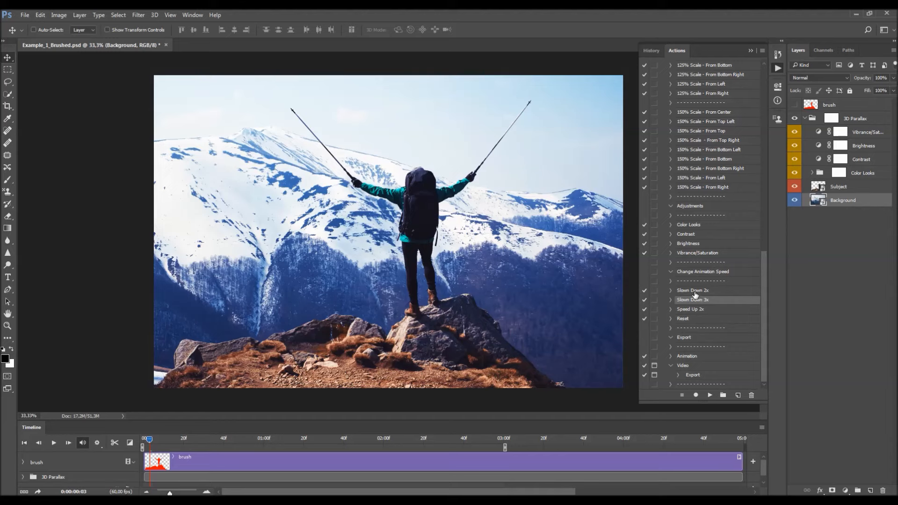
click(696, 311)
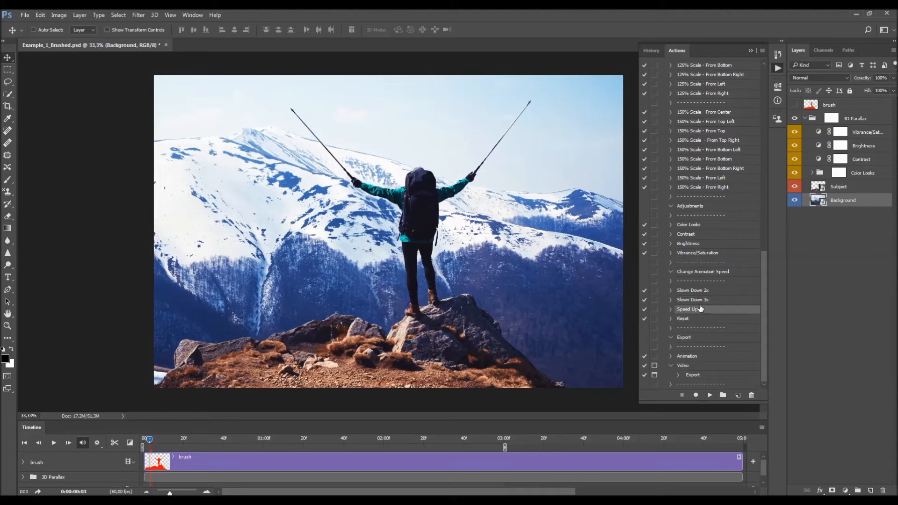
click(705, 292)
click(694, 319)
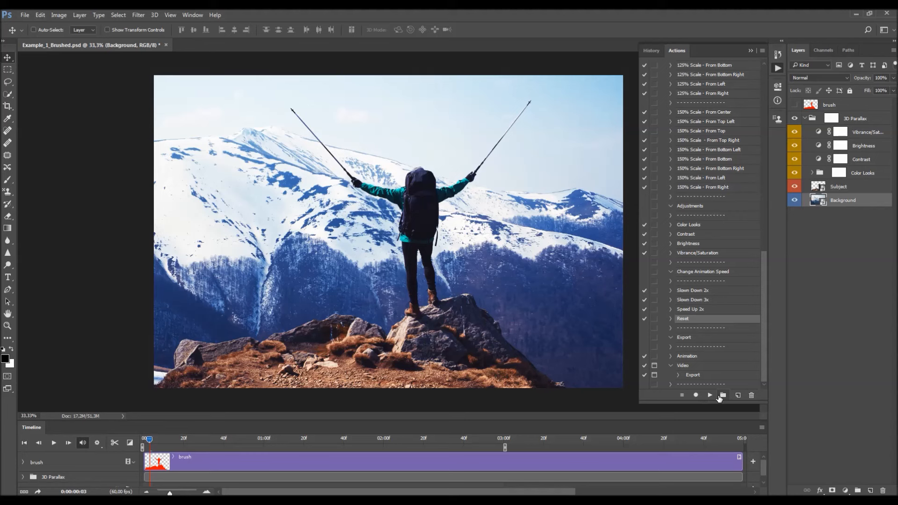
click(709, 395)
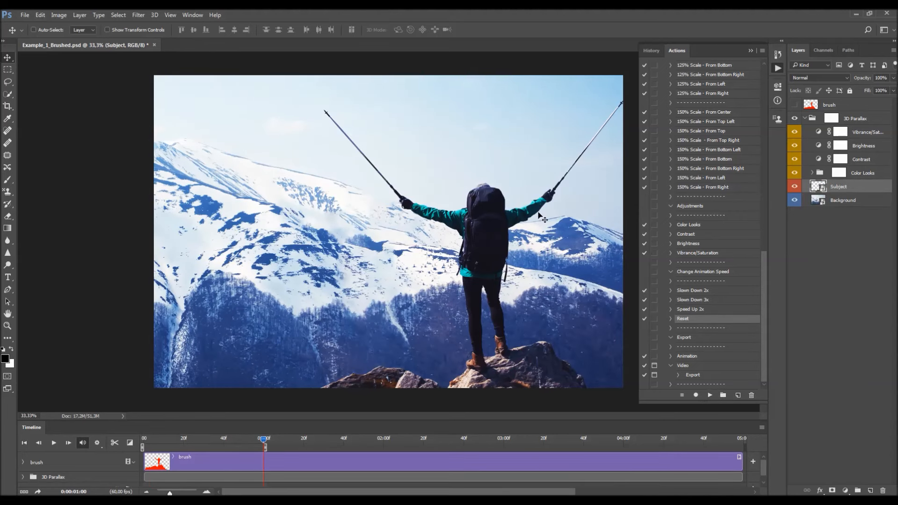
Return the playhead to the start of the timeline and apply the Slown Down 3x action to the animation
drag(192, 440, 146, 439)
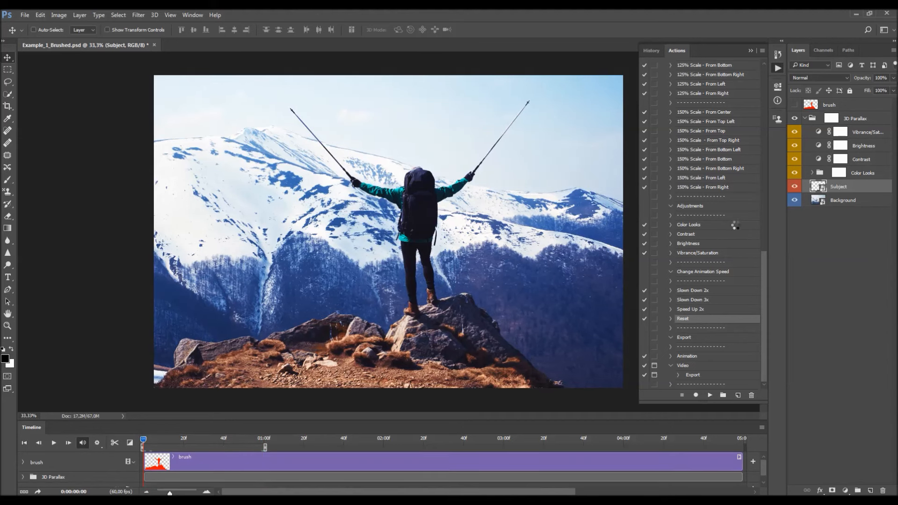
scroll(703, 187, up, 5)
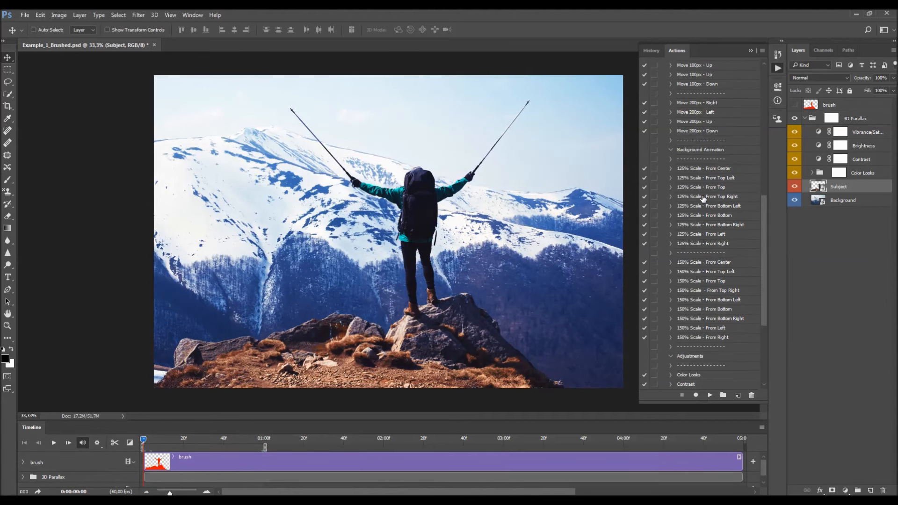
scroll(707, 262, down, 5)
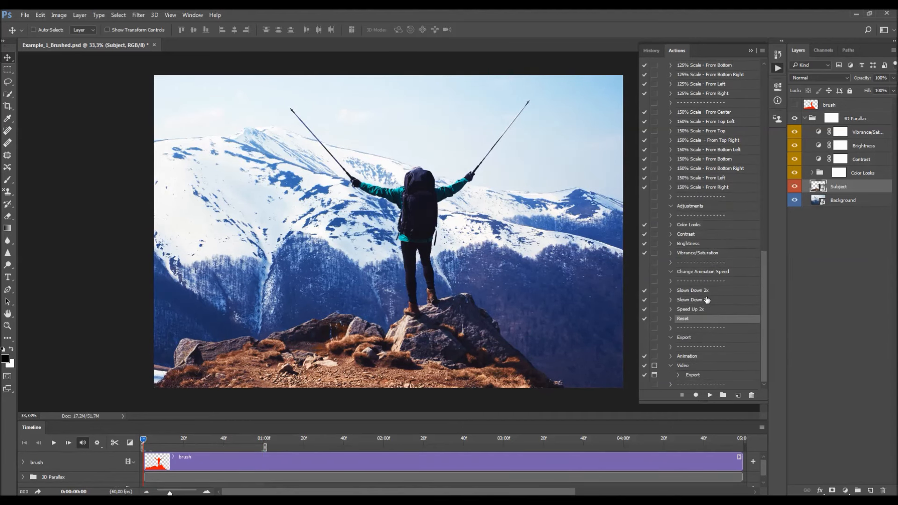
click(706, 300)
click(710, 395)
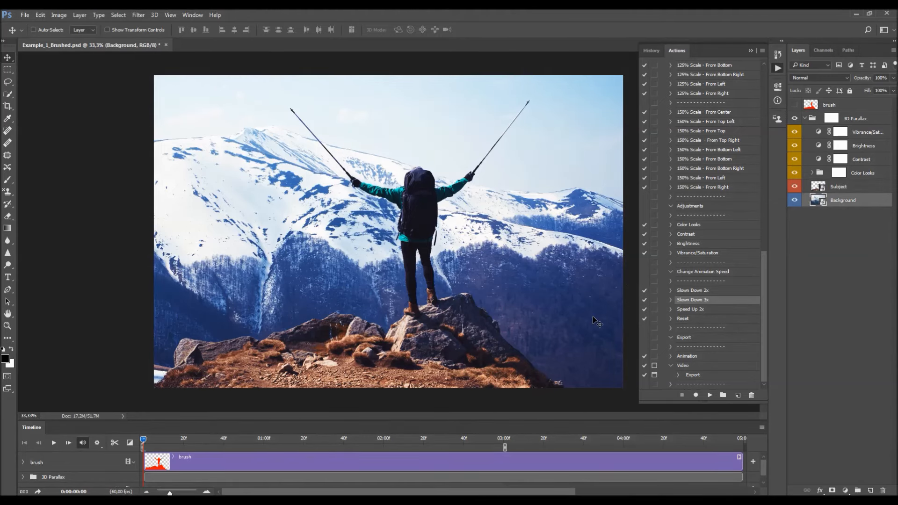
Collapse the steps of the Video export action and select that action
click(671, 366)
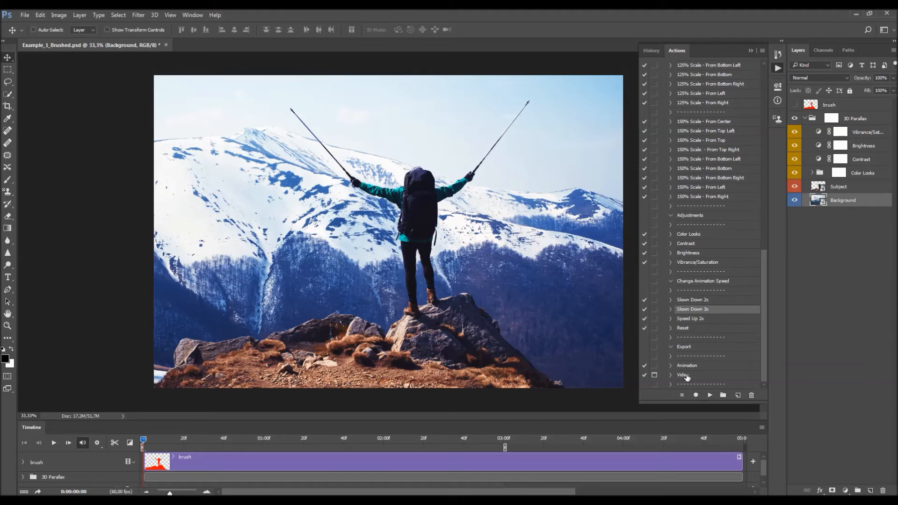
click(685, 376)
click(670, 347)
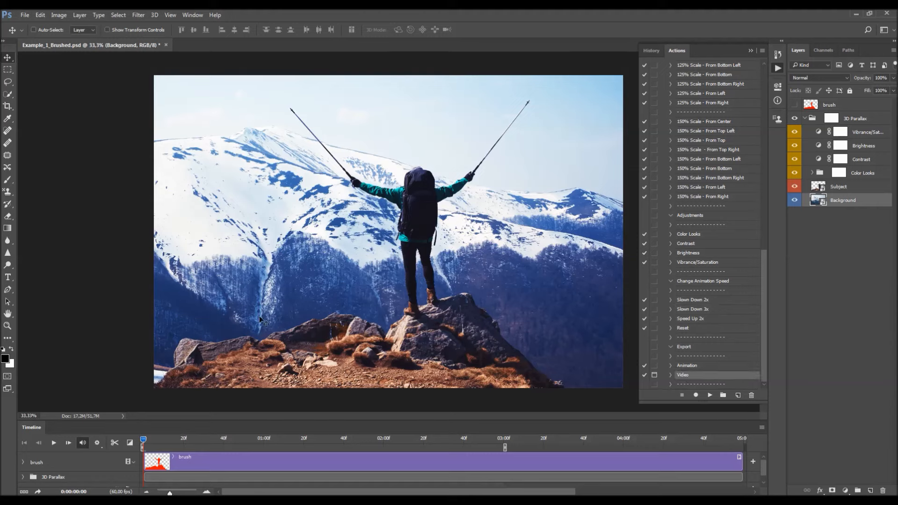
Hide the Vibrance/Saturation, Brightness, Contrast and Color Looks adjustments in the 3D Parallax group, and collapse the group
drag(795, 121, 794, 175)
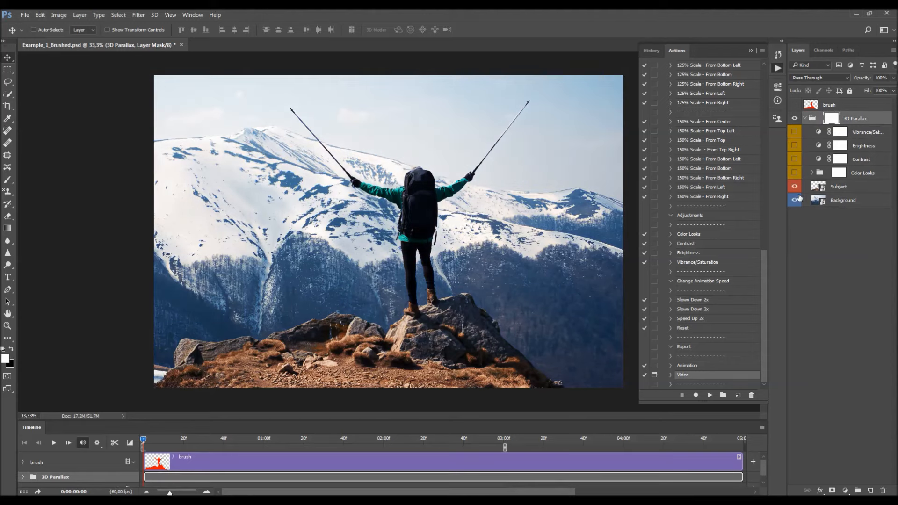
click(805, 118)
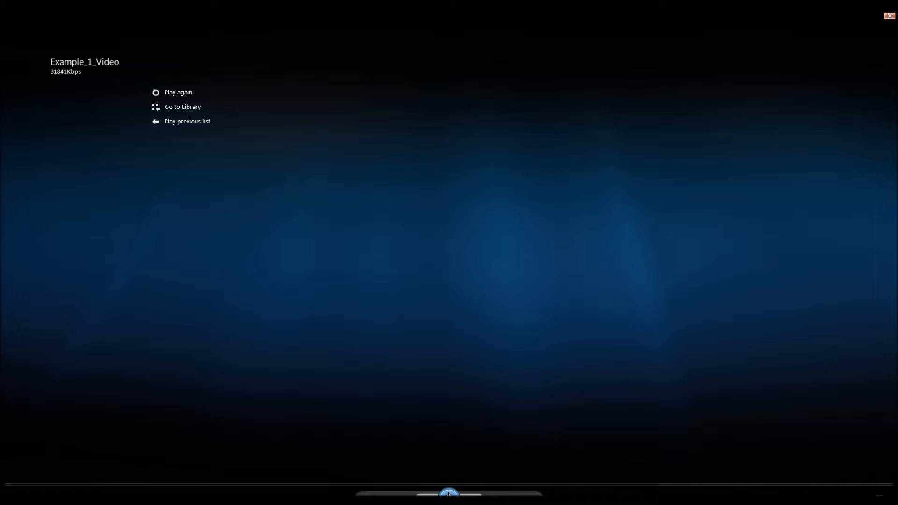
Switch to the media player and play the exported Example_1_Video again
click(450, 491)
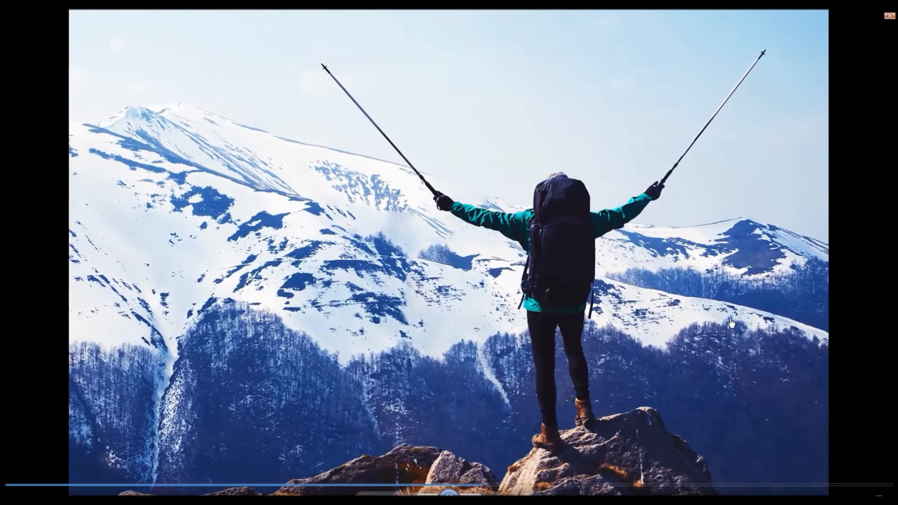